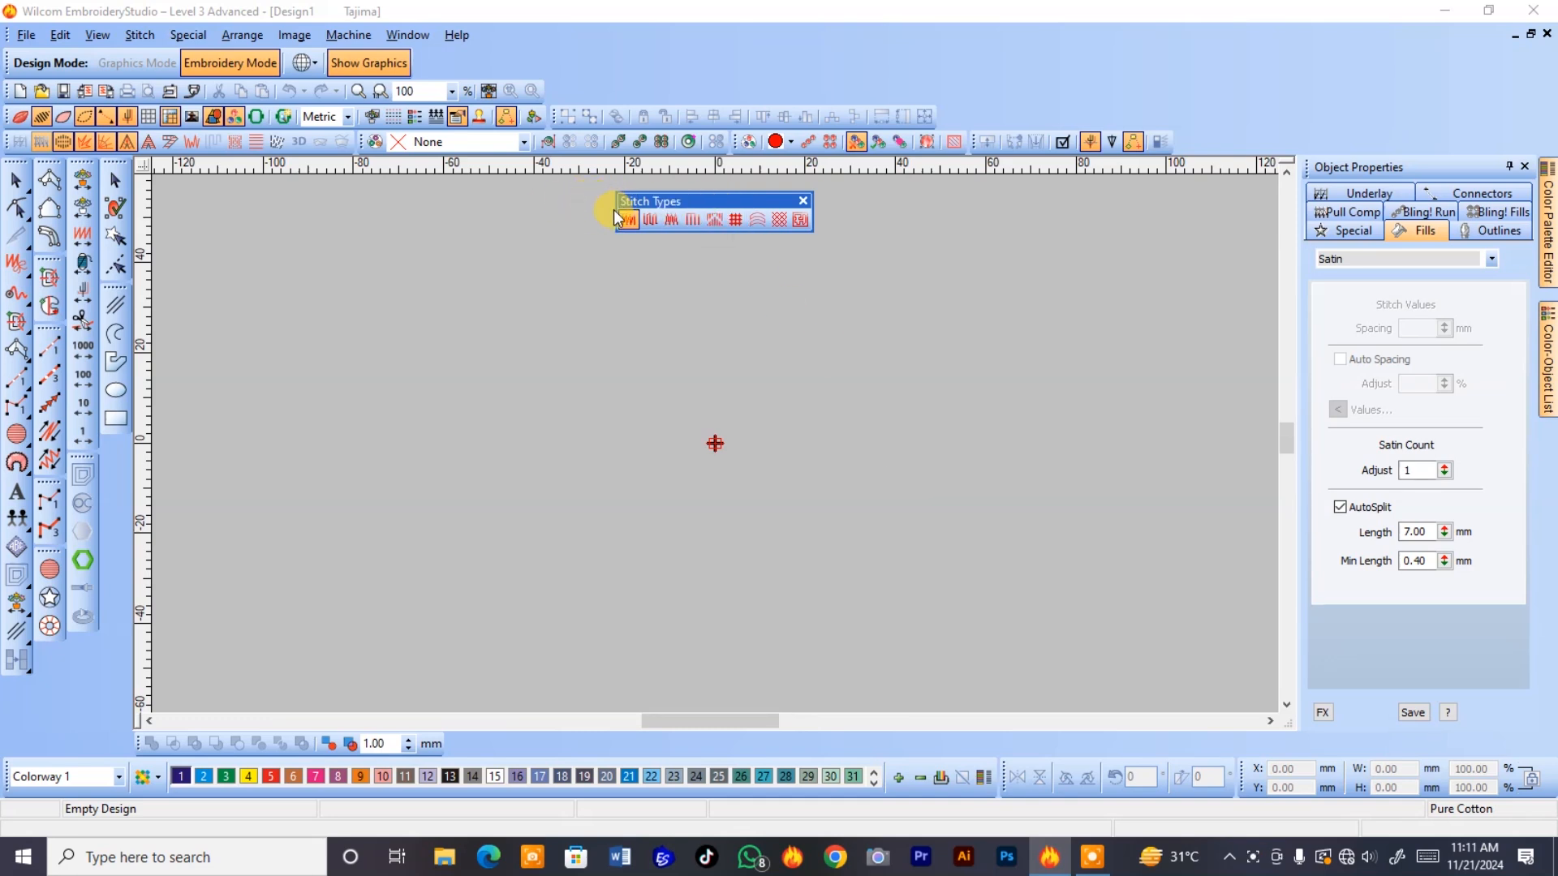
Choose Tatami as the fill stitch type and review its fill settings.
left_click(631, 219)
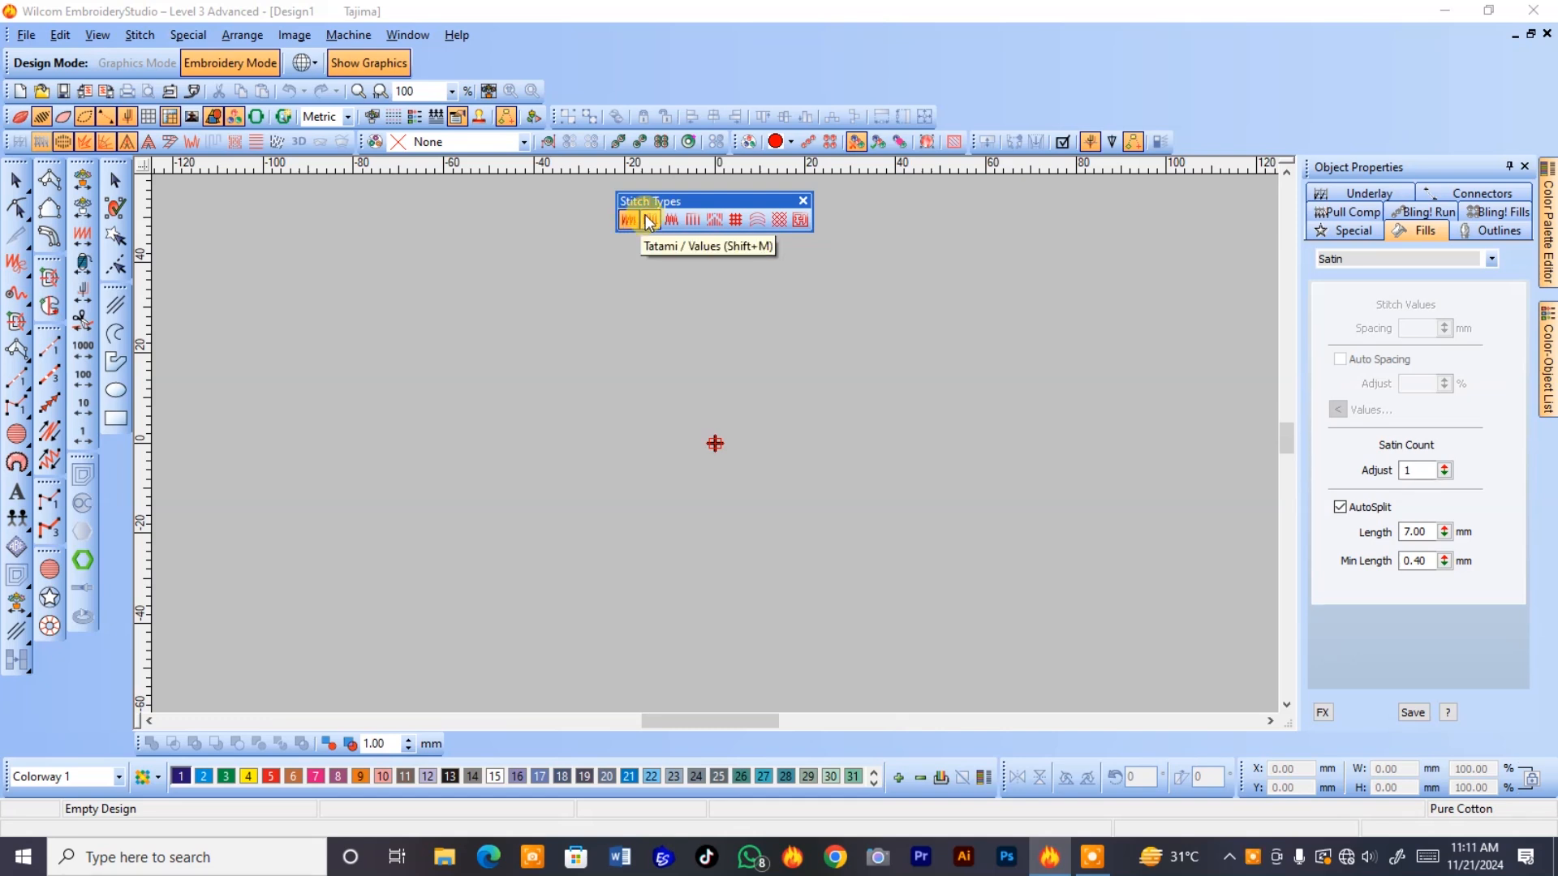
left_click(649, 220)
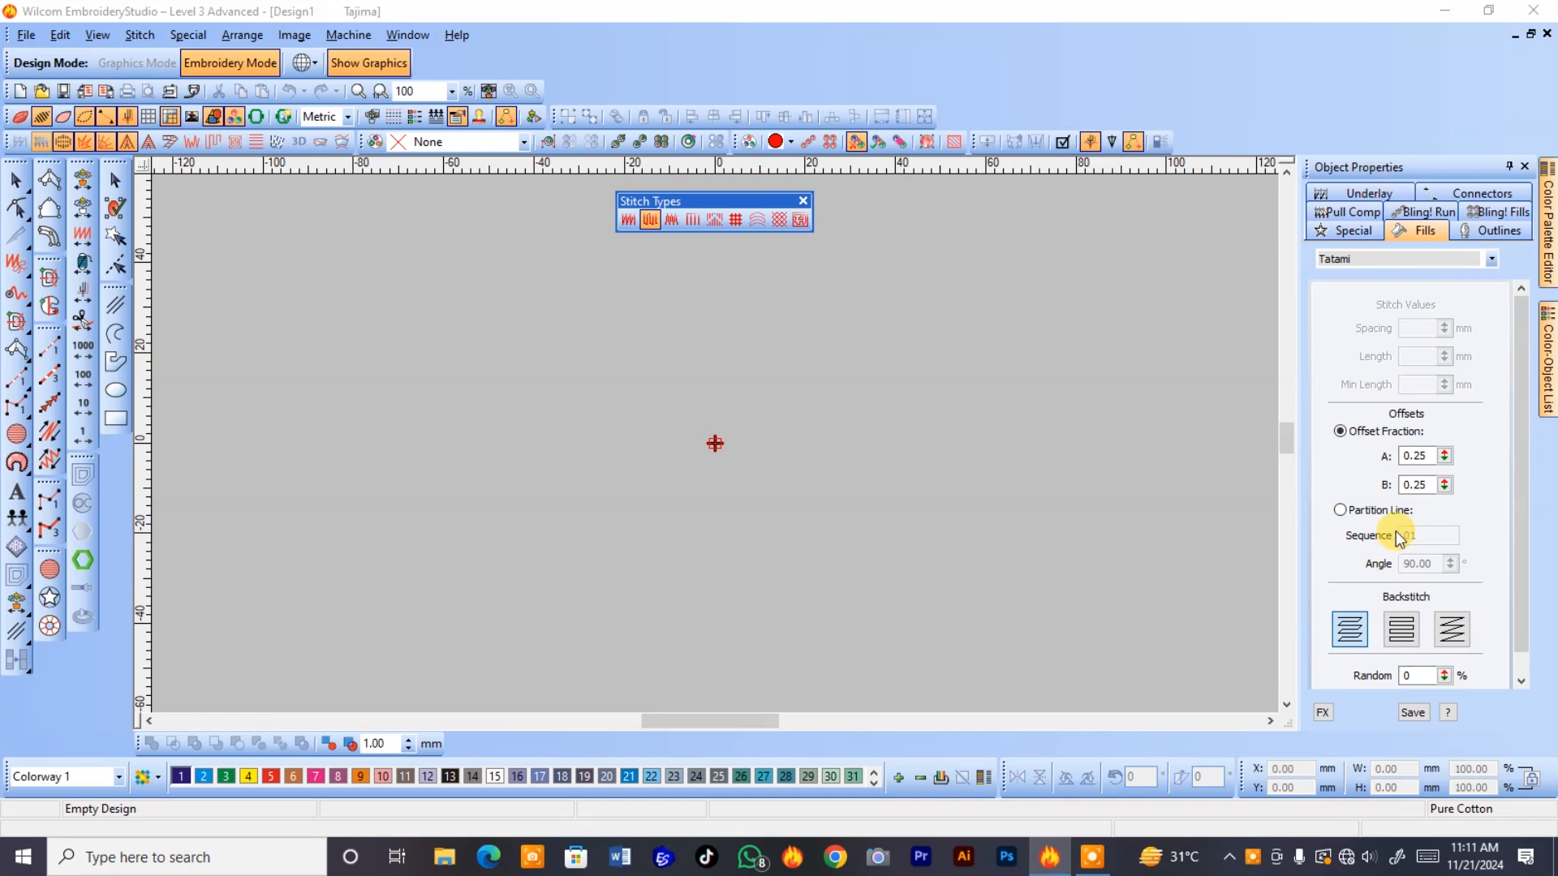
scroll(1395, 530, "down", 1)
scroll(1396, 531, "up", 1)
Digitize a tatami-filled circle about 30 mm in diameter to the left of the design origin.
left_click(50, 430)
left_click(13, 426)
left_click(592, 437)
left_click(690, 541)
key("Return")
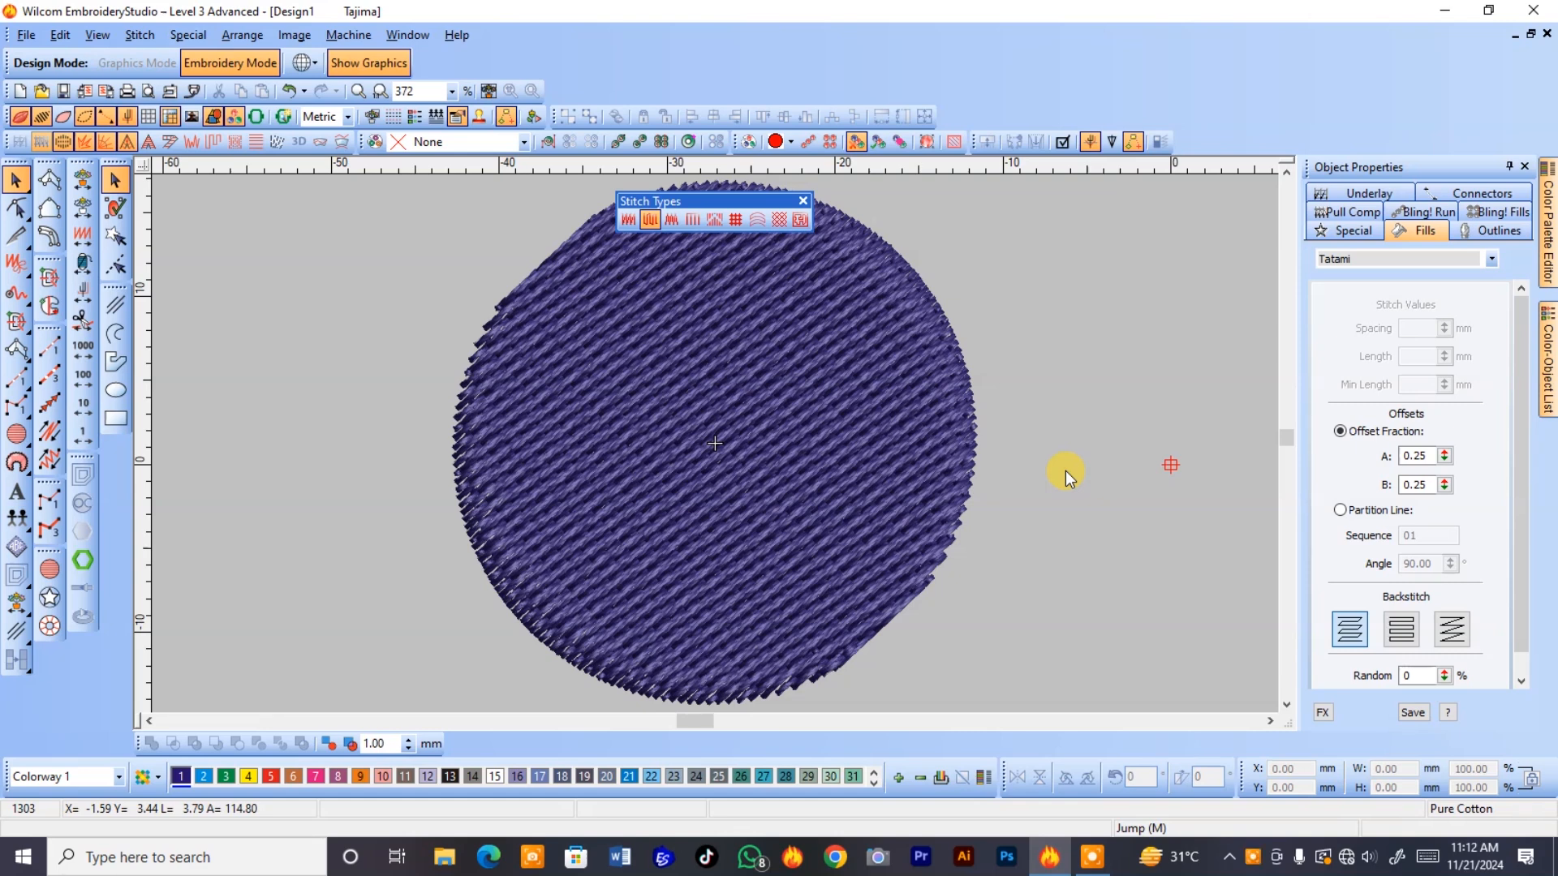
Examine the circle's tatami stitching up close, along with its reshape control points and its fill values.
key("z")
left_click_drag(1013, 442, 808, 578)
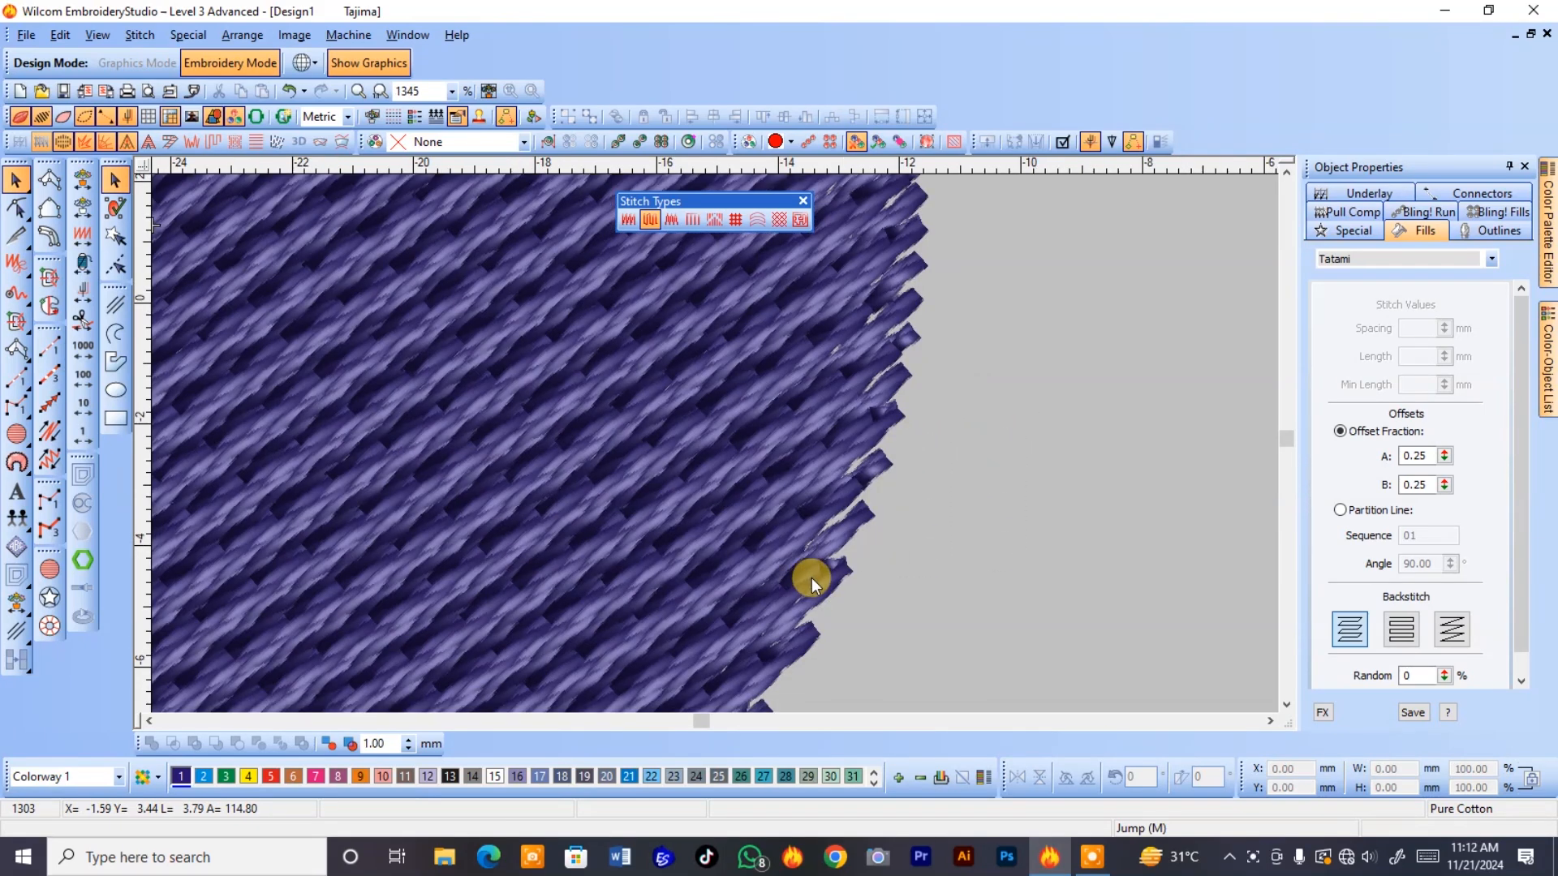
key("shift+z")
key("shift+z")
left_click_drag(577, 409, 660, 489)
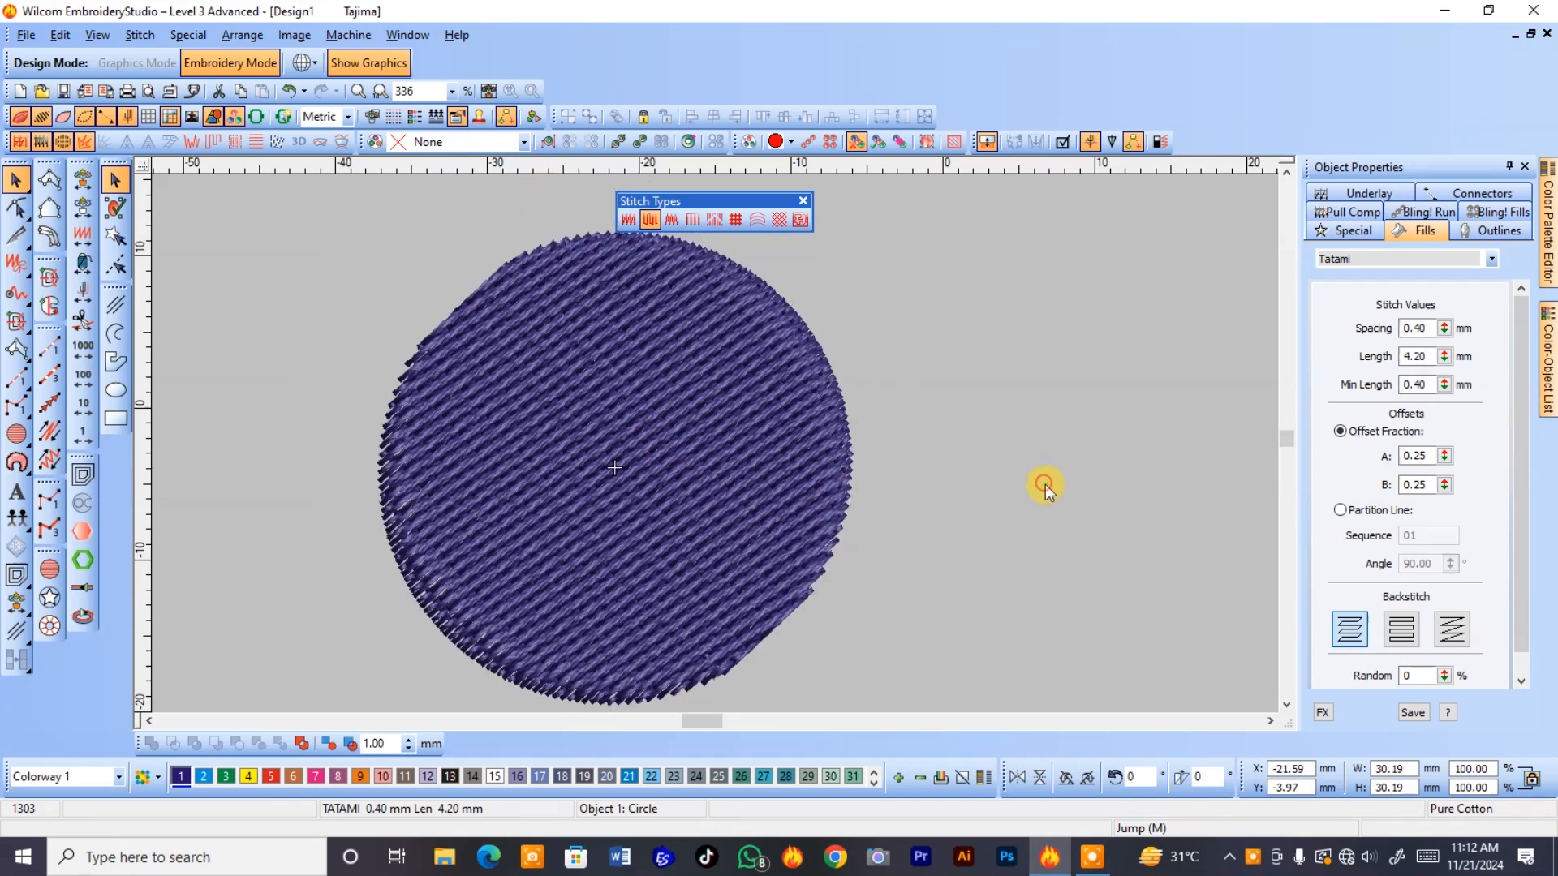
left_click(1044, 486)
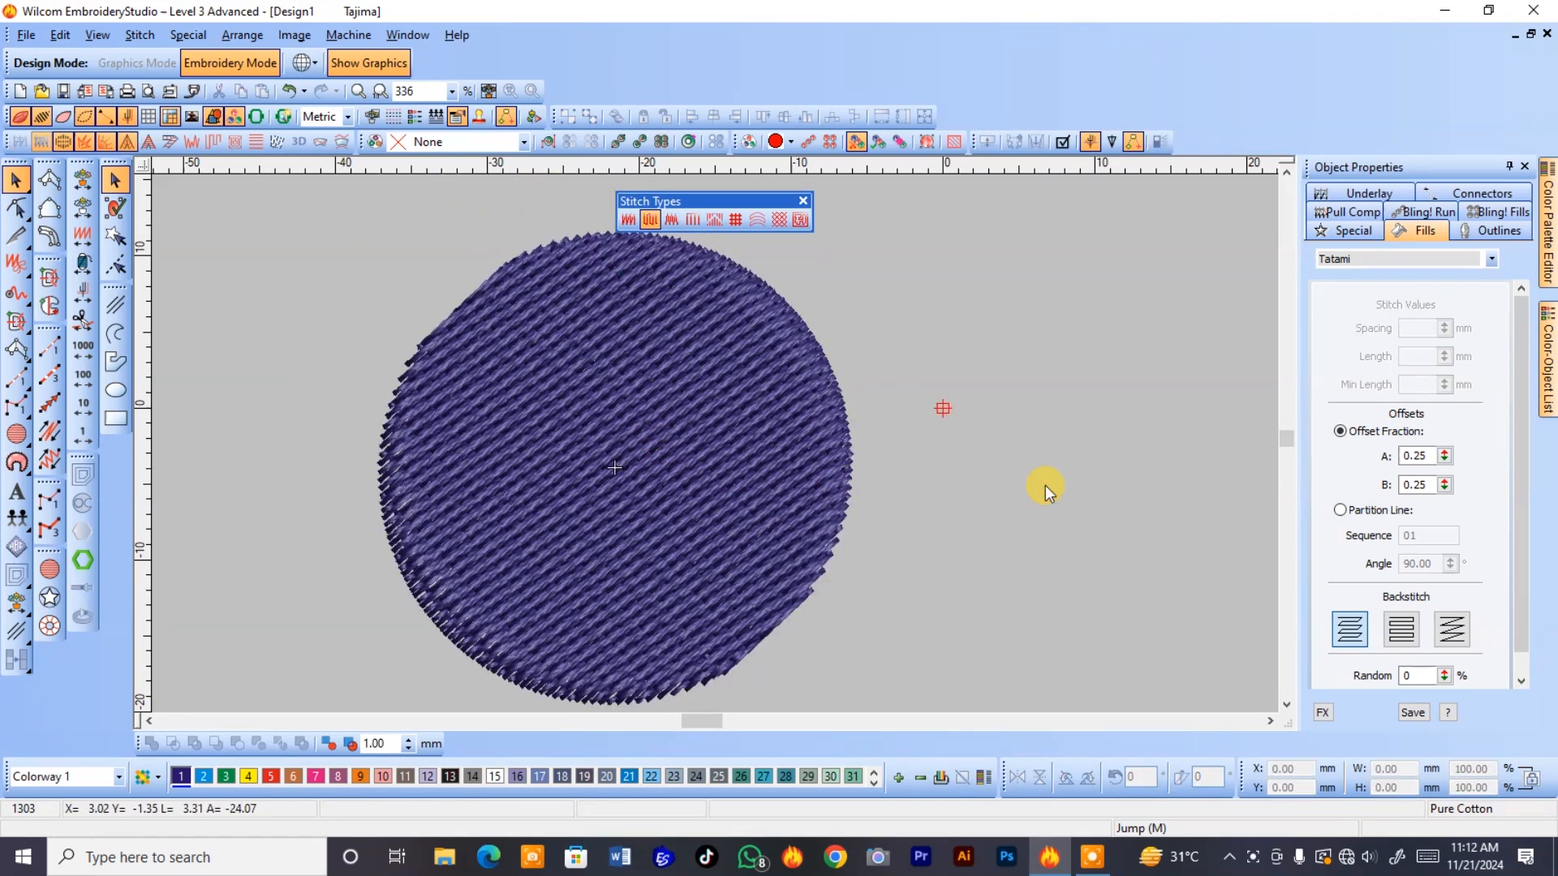
left_click(712, 431)
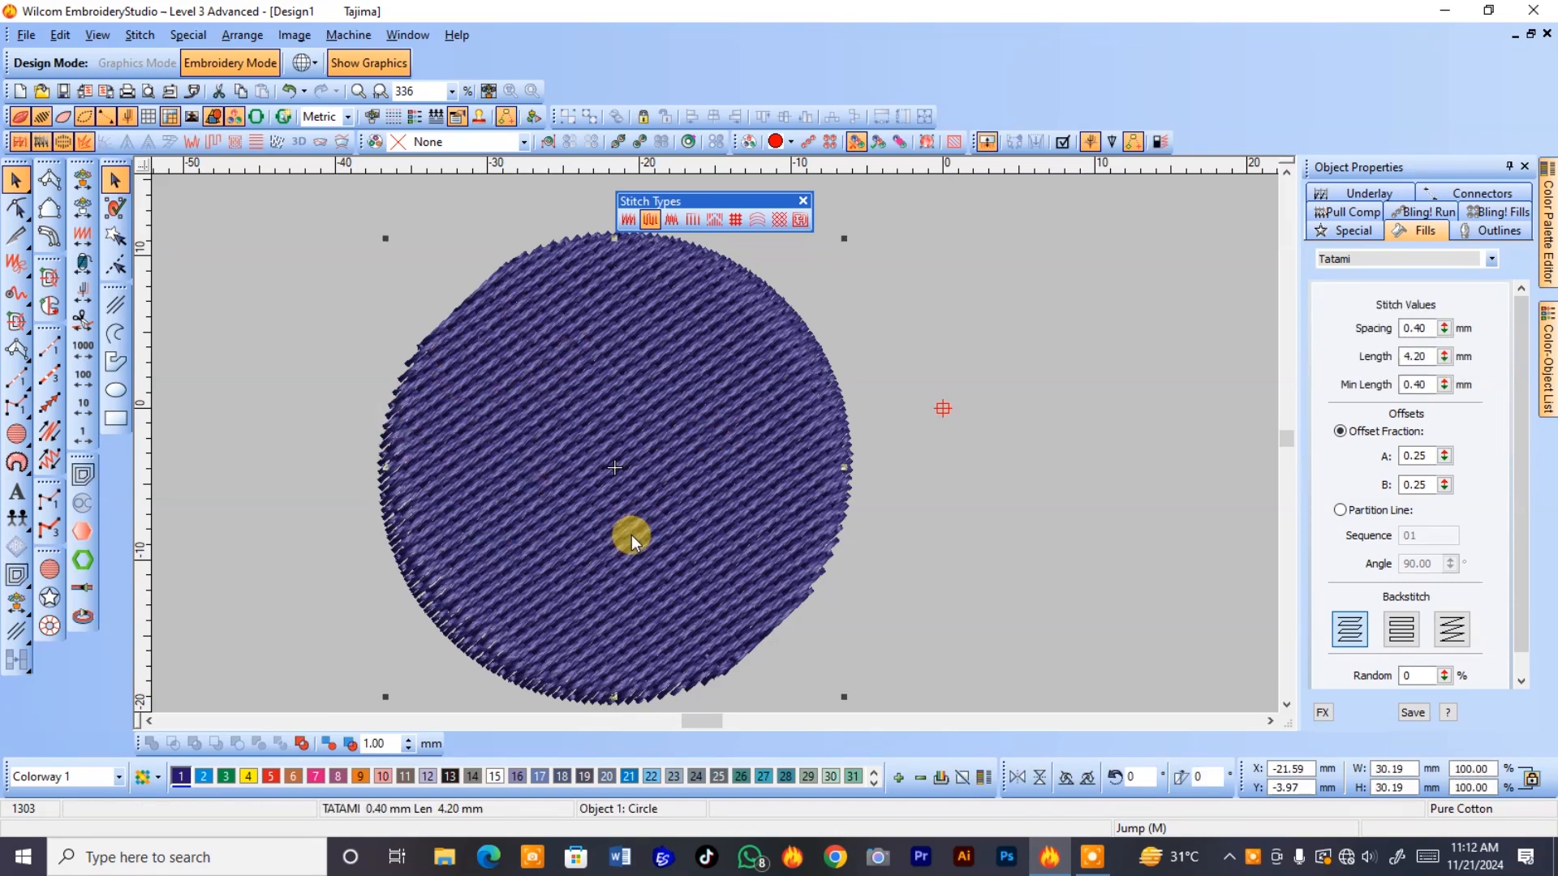
key("h")
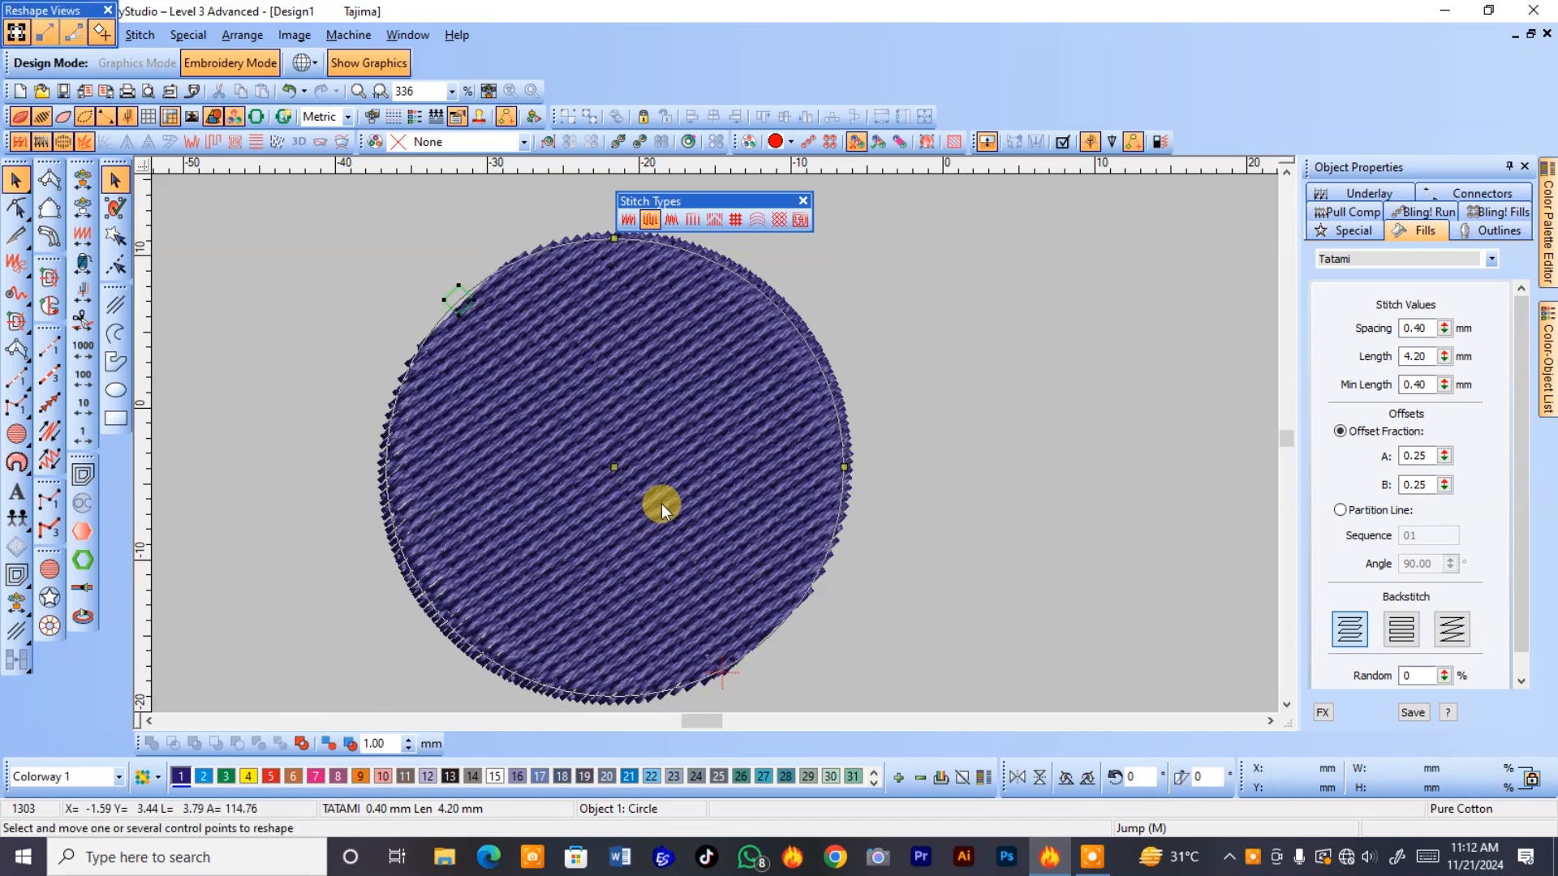
key("Escape")
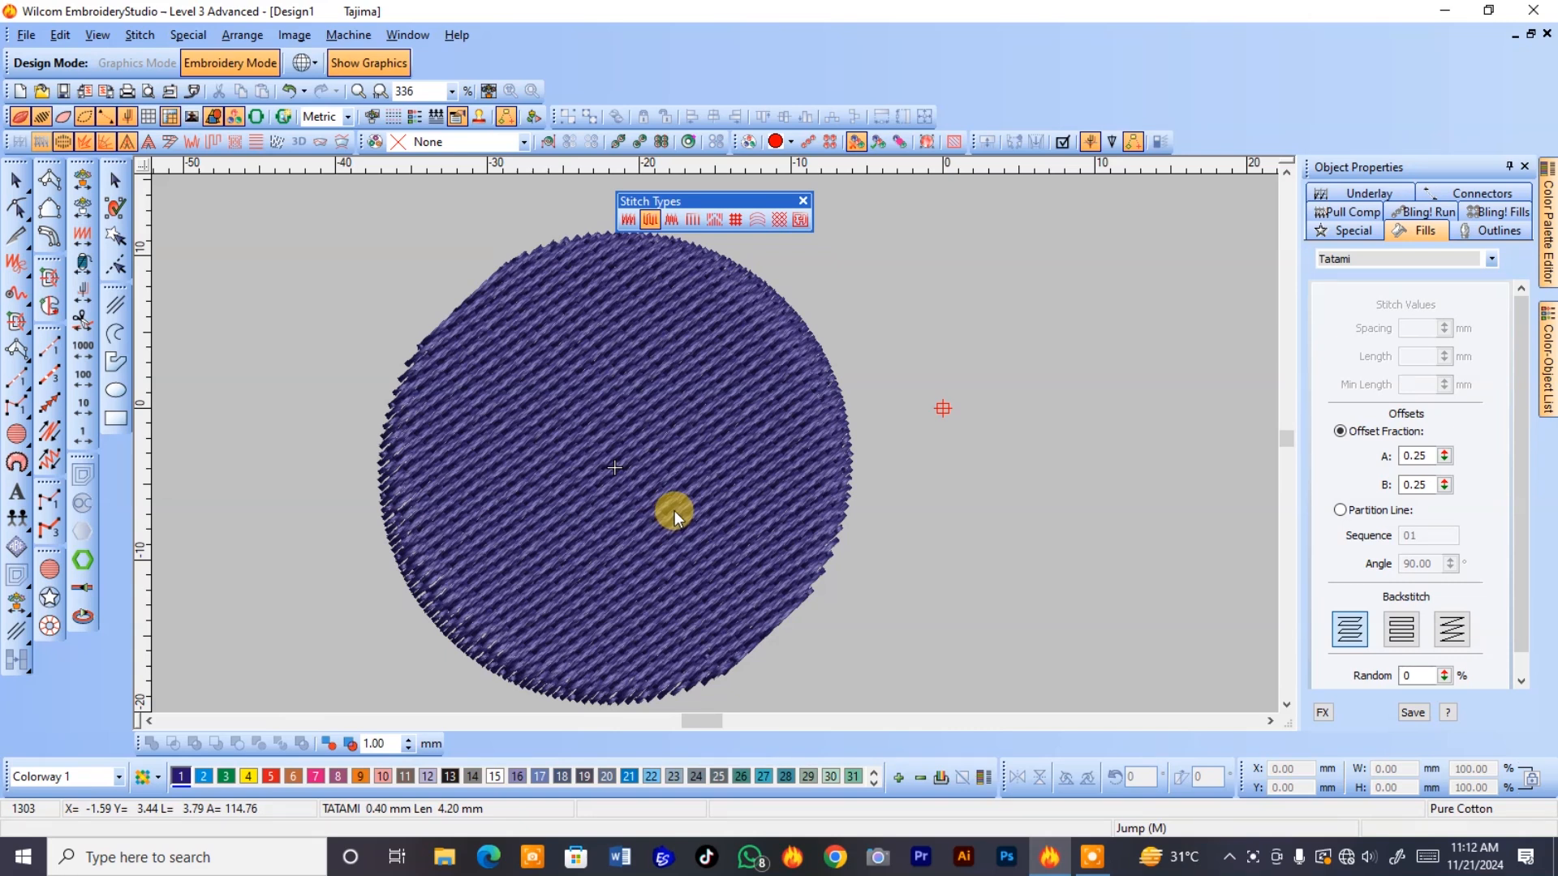
left_click(708, 513)
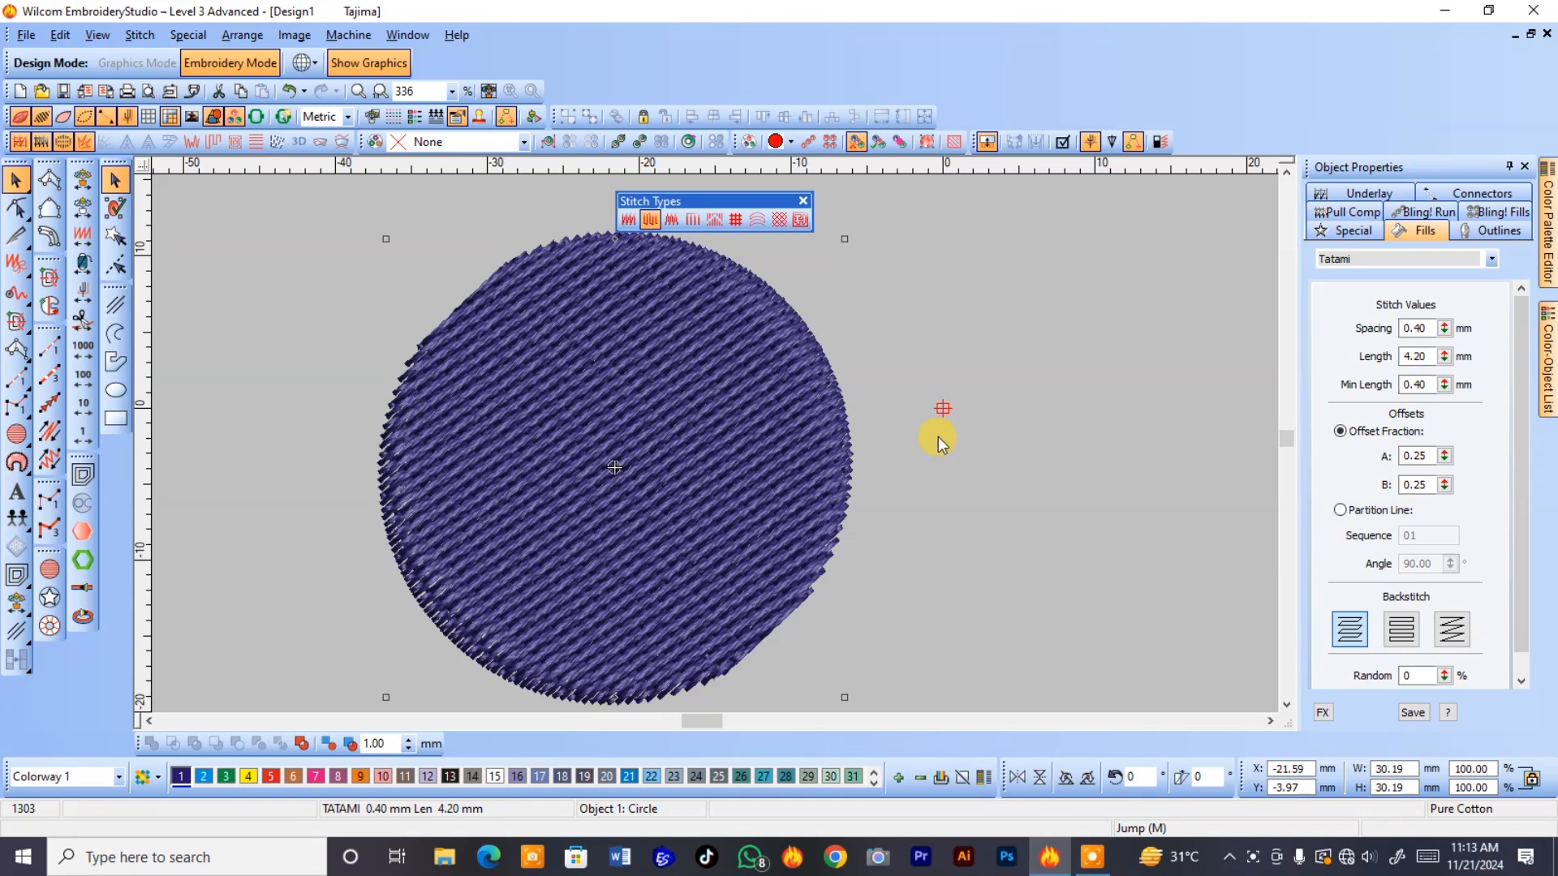
double_click(1428, 357)
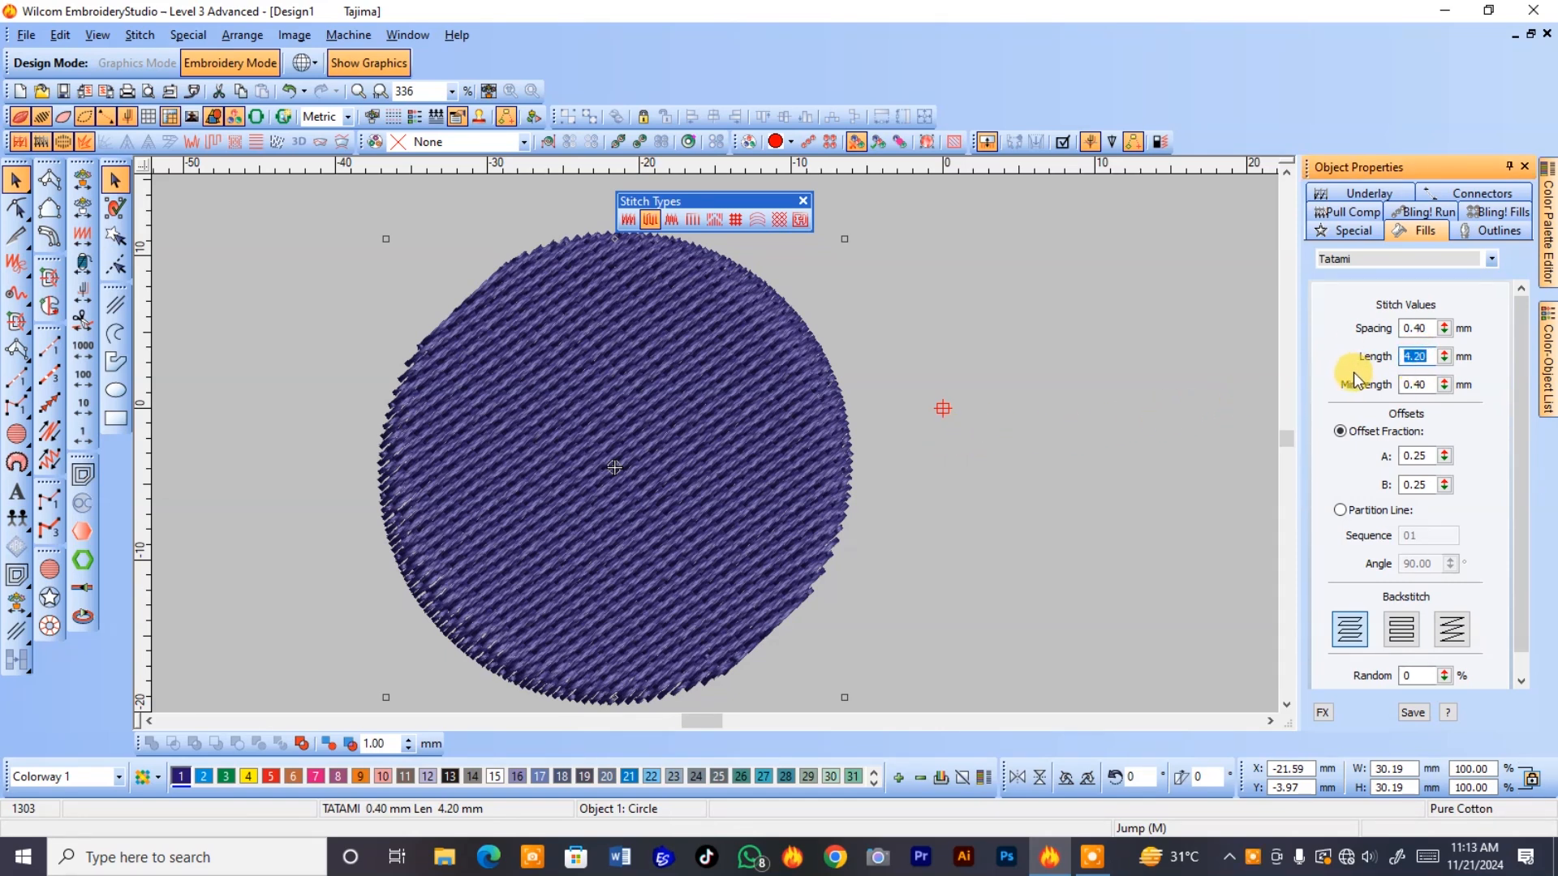
type("1")
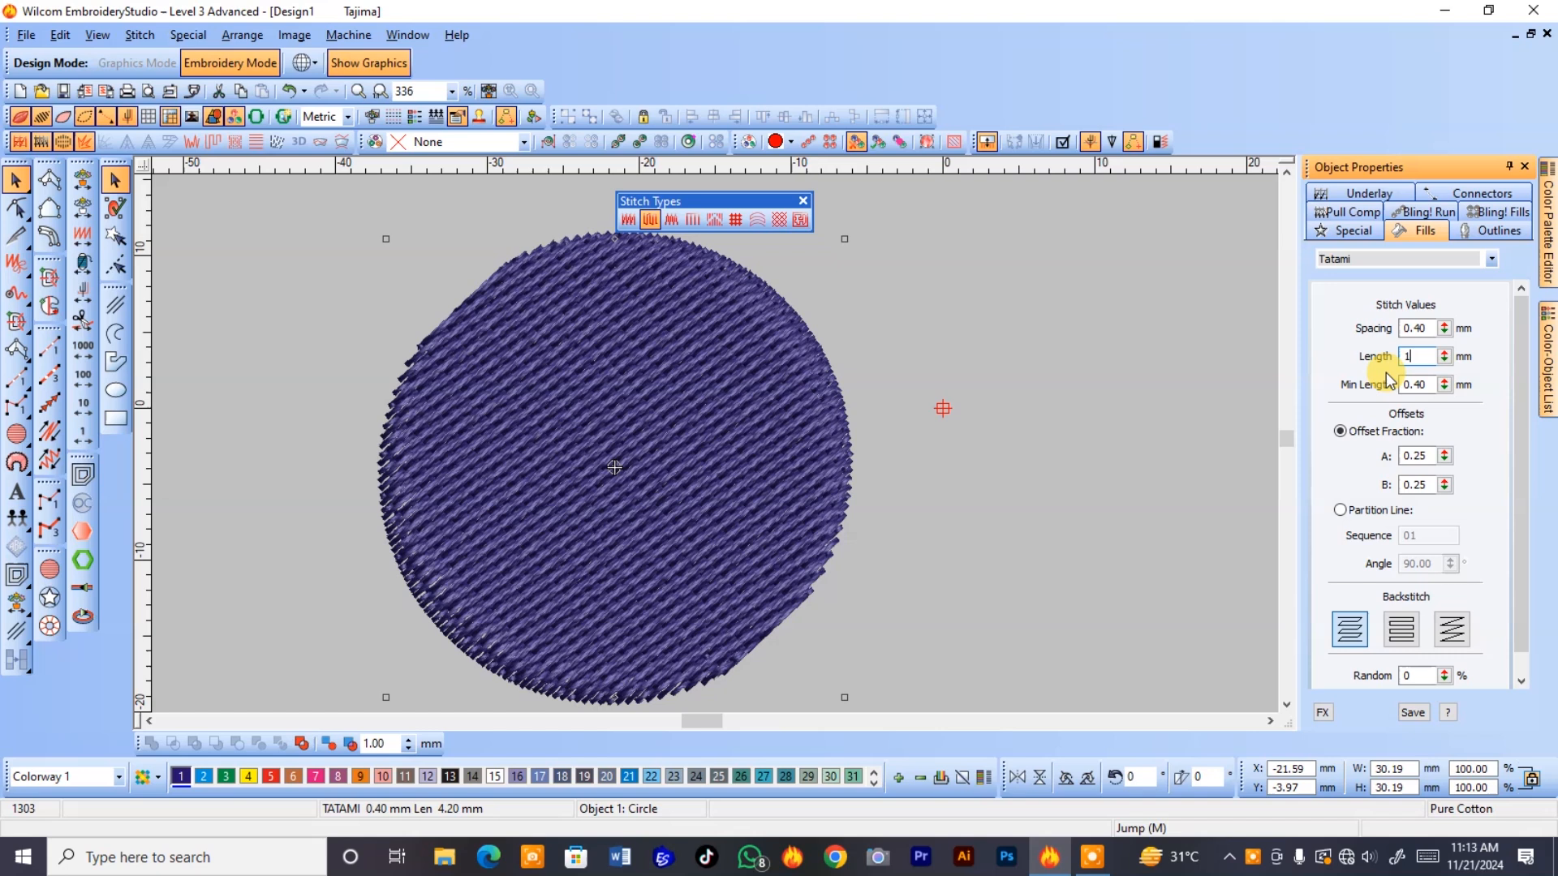
key("Escape")
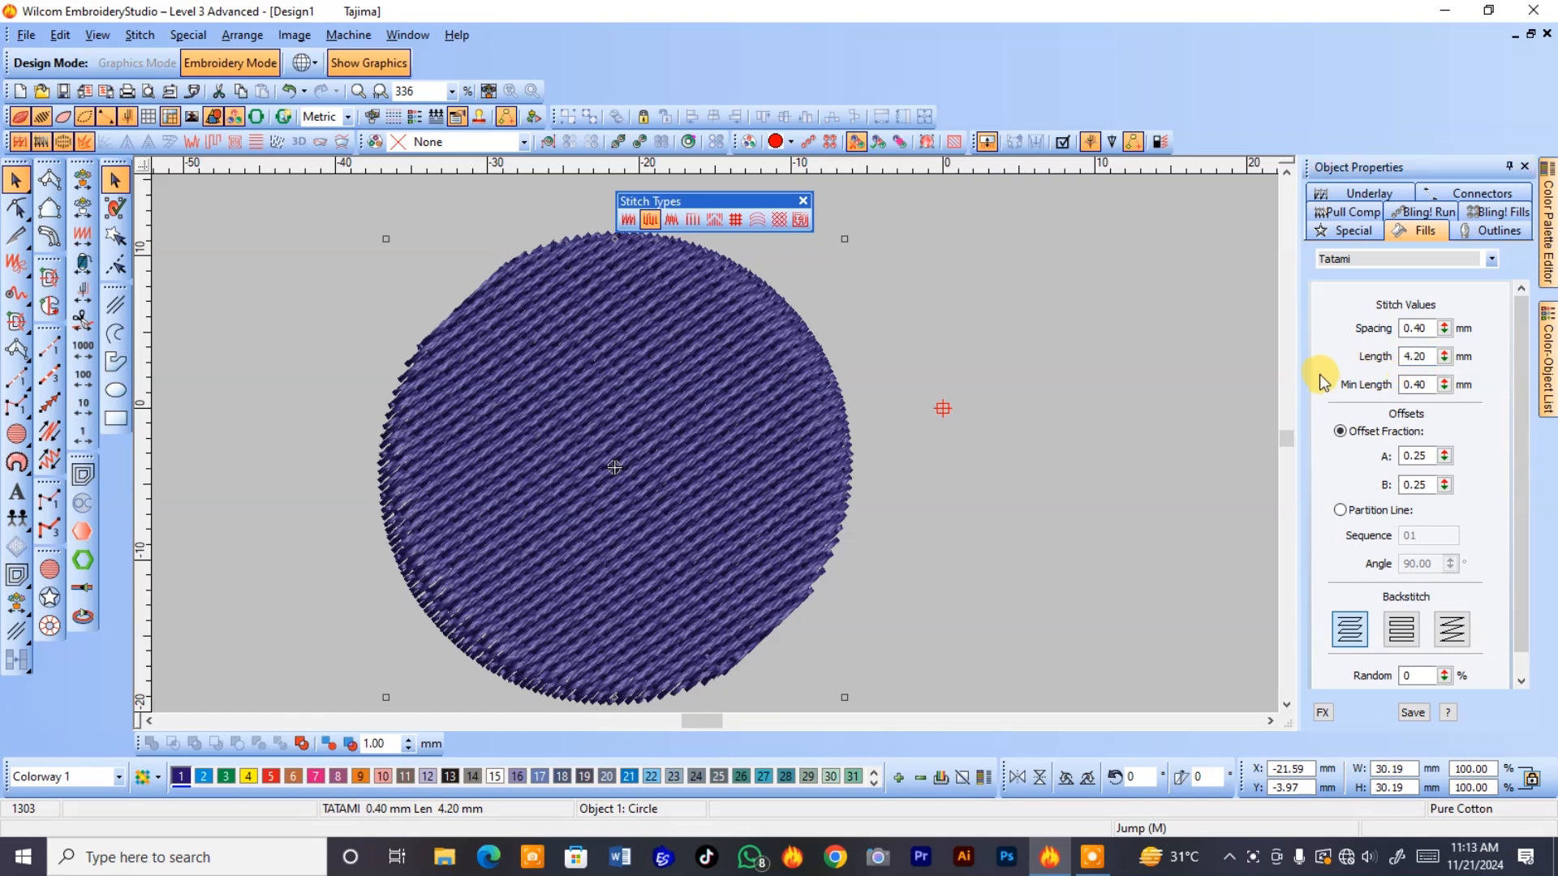
Show the circle's stitches without the realistic thread view and set tatami offset fractions A and B to 0.
key("t")
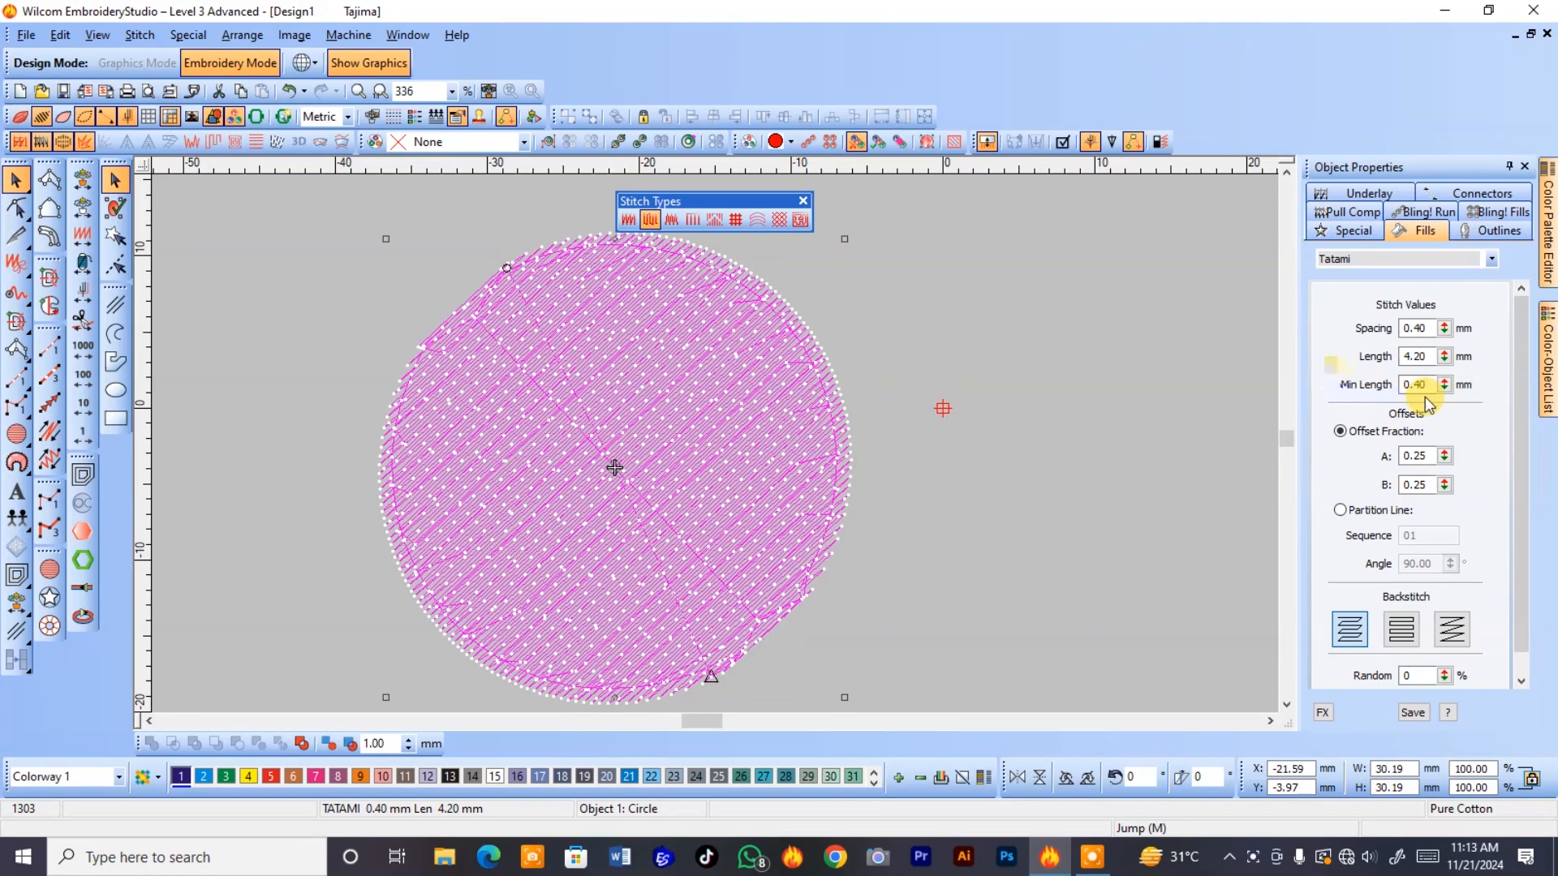
left_click(1445, 359)
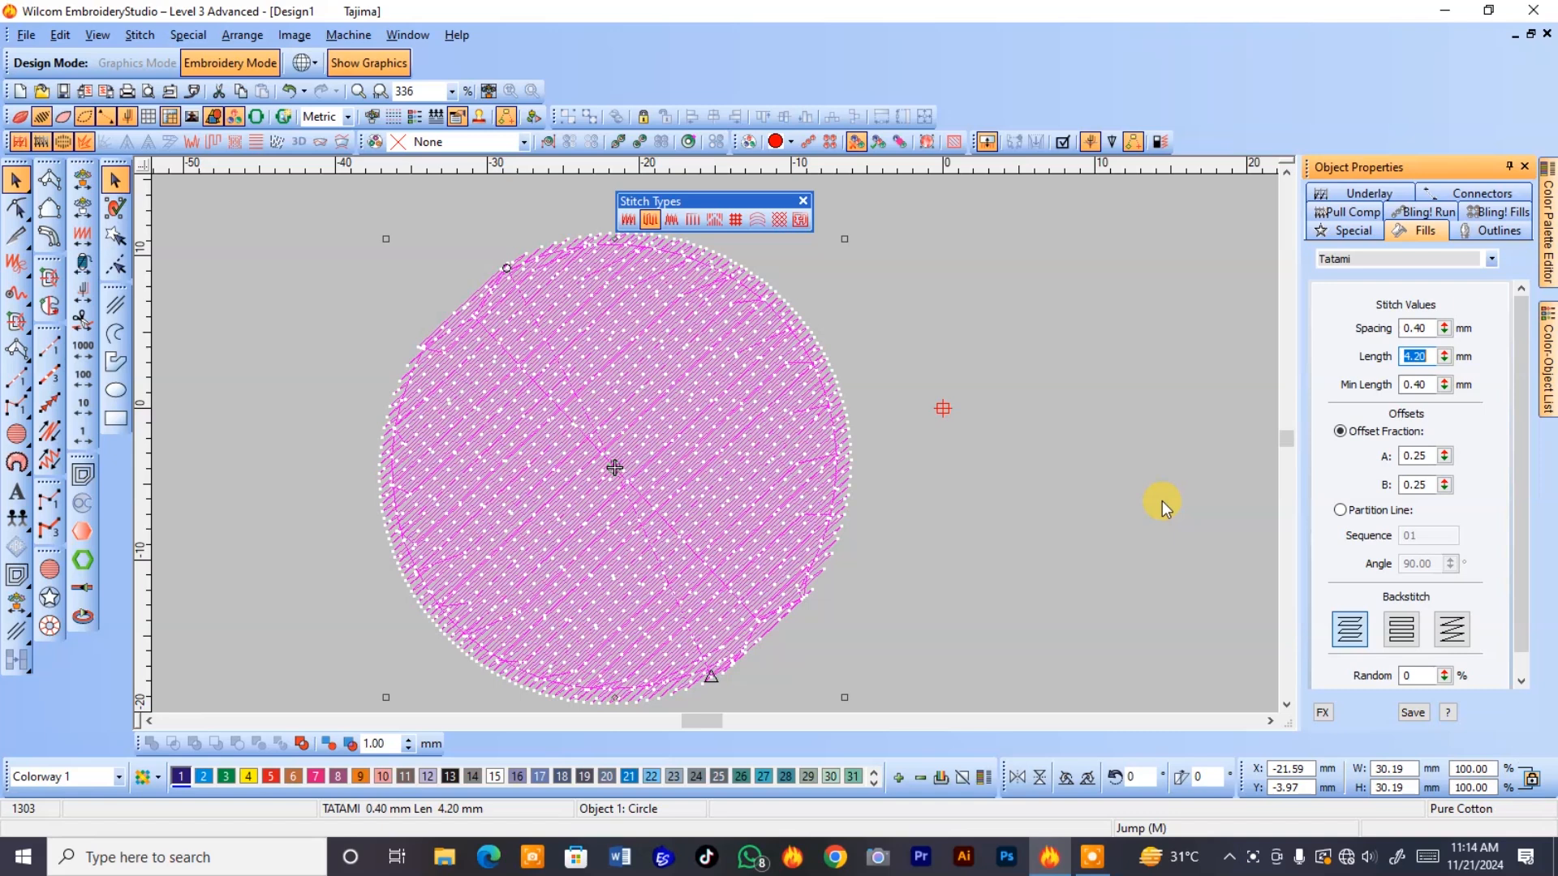
double_click(1415, 455)
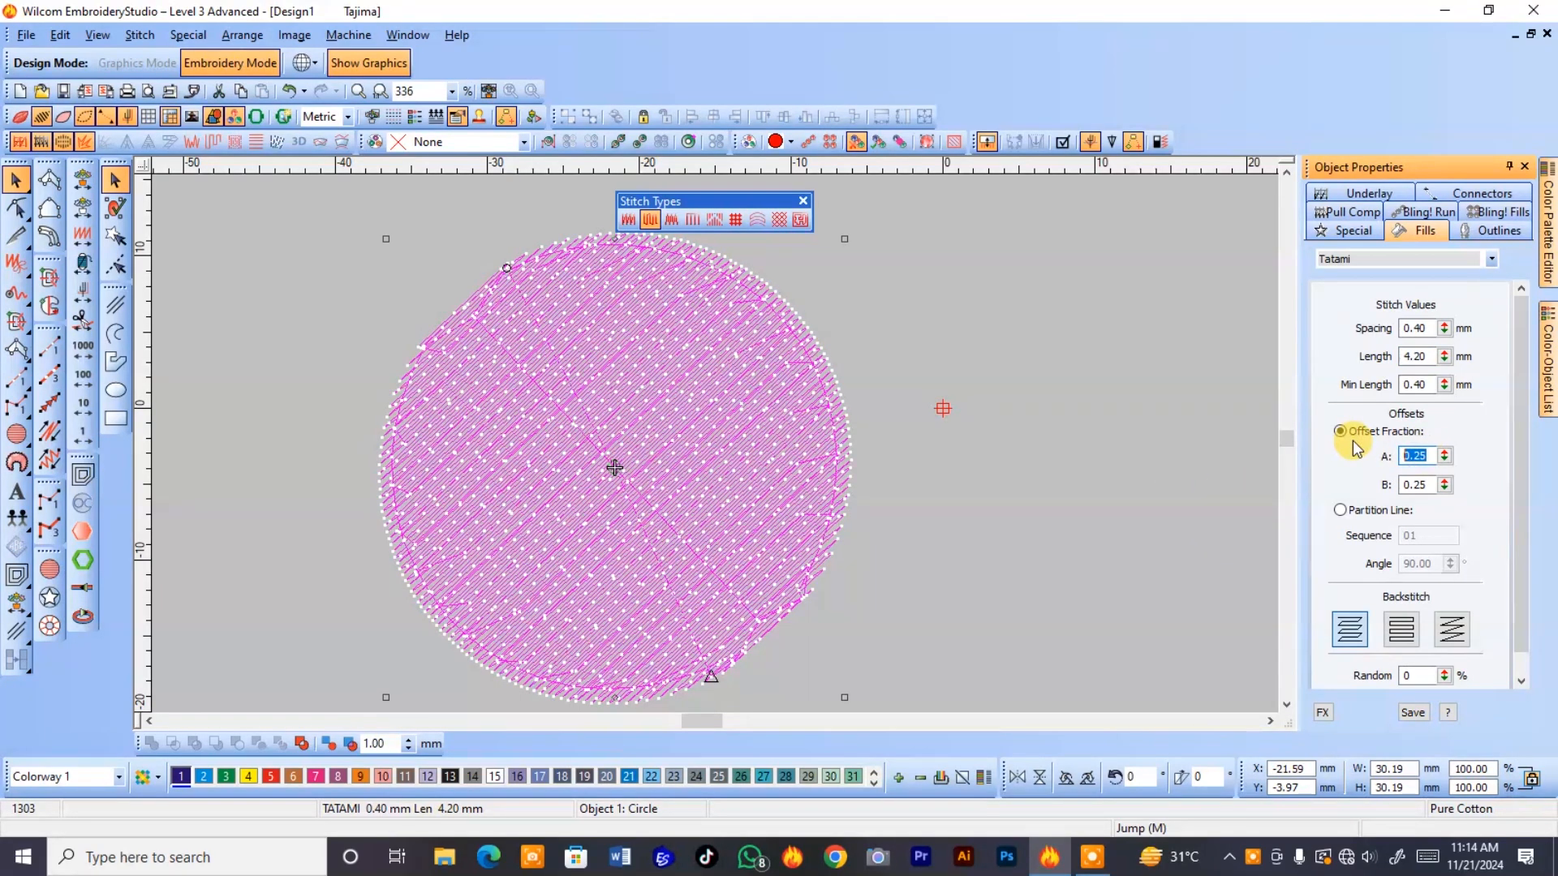
type("00")
key("Return")
double_click(1413, 484)
type("0")
left_click(1488, 511)
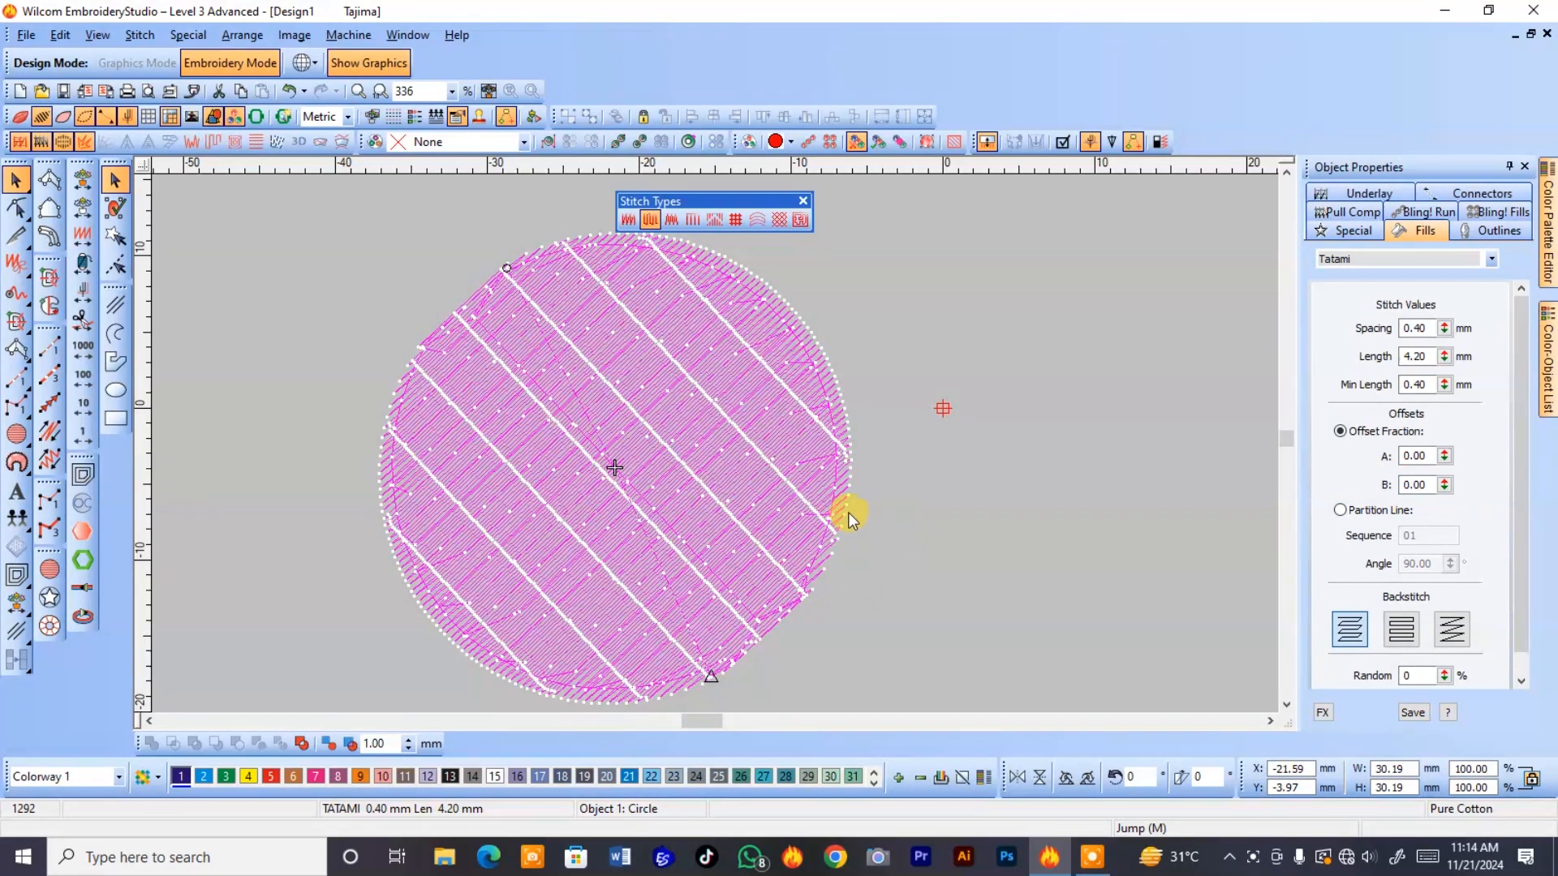
Remove the automatic underlay from the circle.
key("b")
left_click_drag(384, 308, 842, 627)
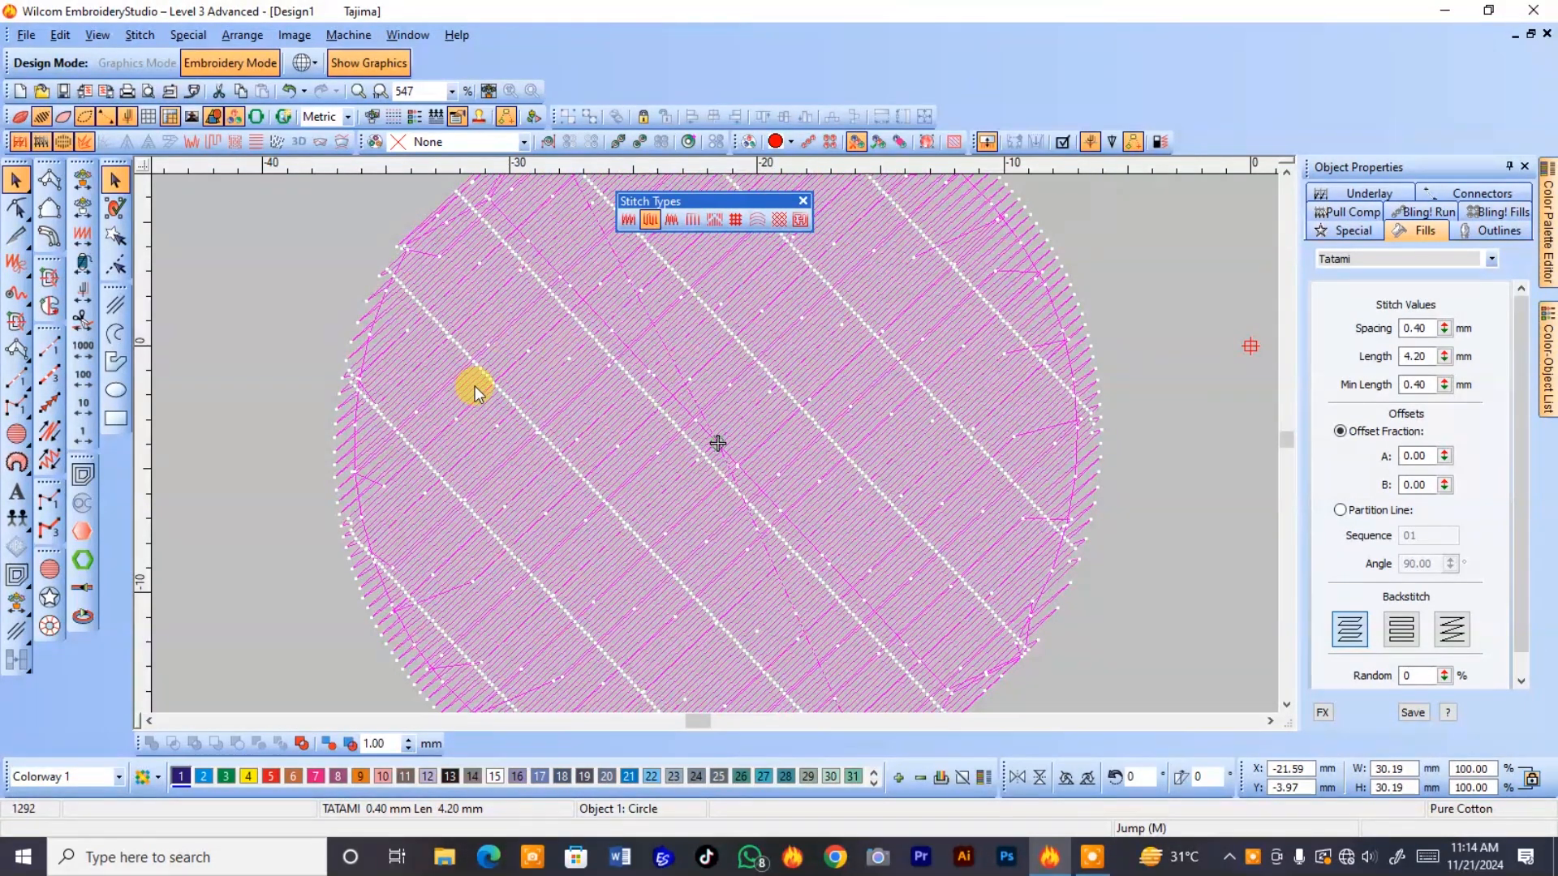
left_click(38, 142)
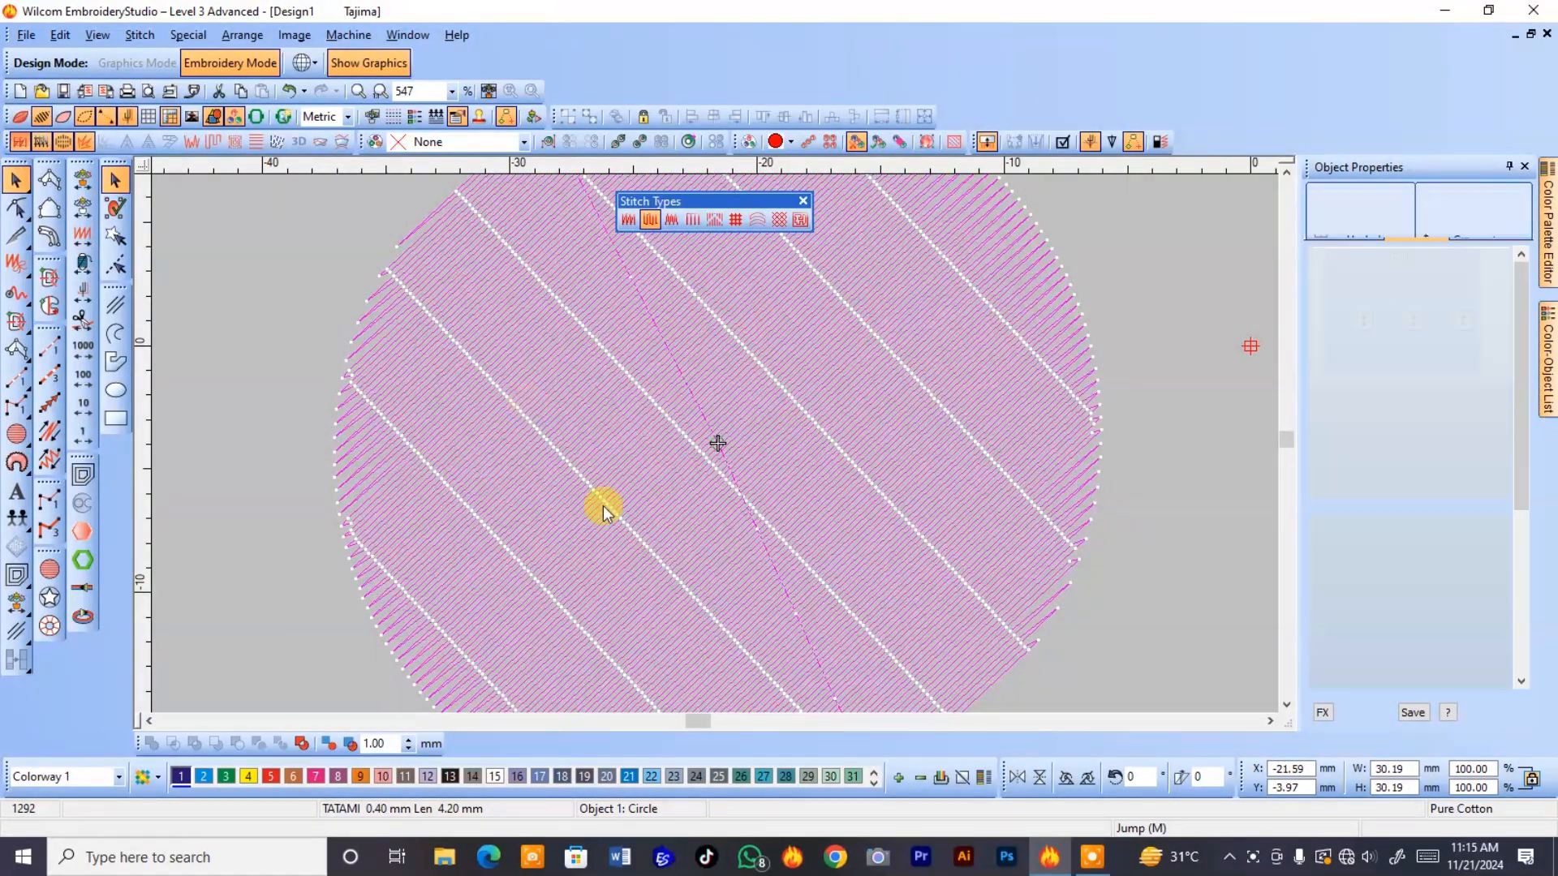
left_click(892, 491)
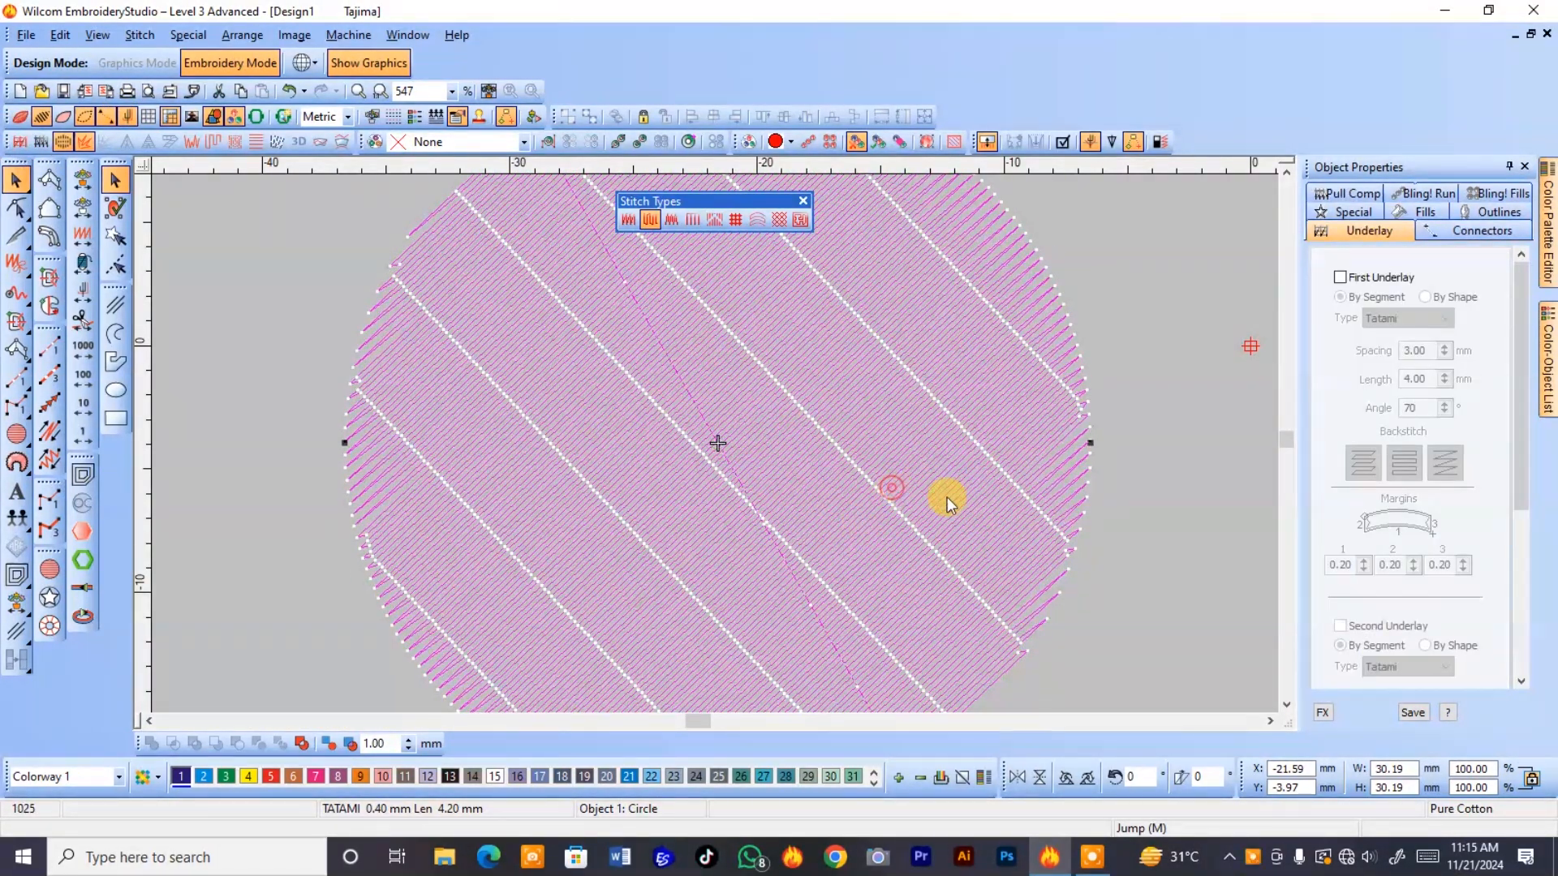
Set the circle's tatami offset fraction A to 0.50.
left_click(1416, 213)
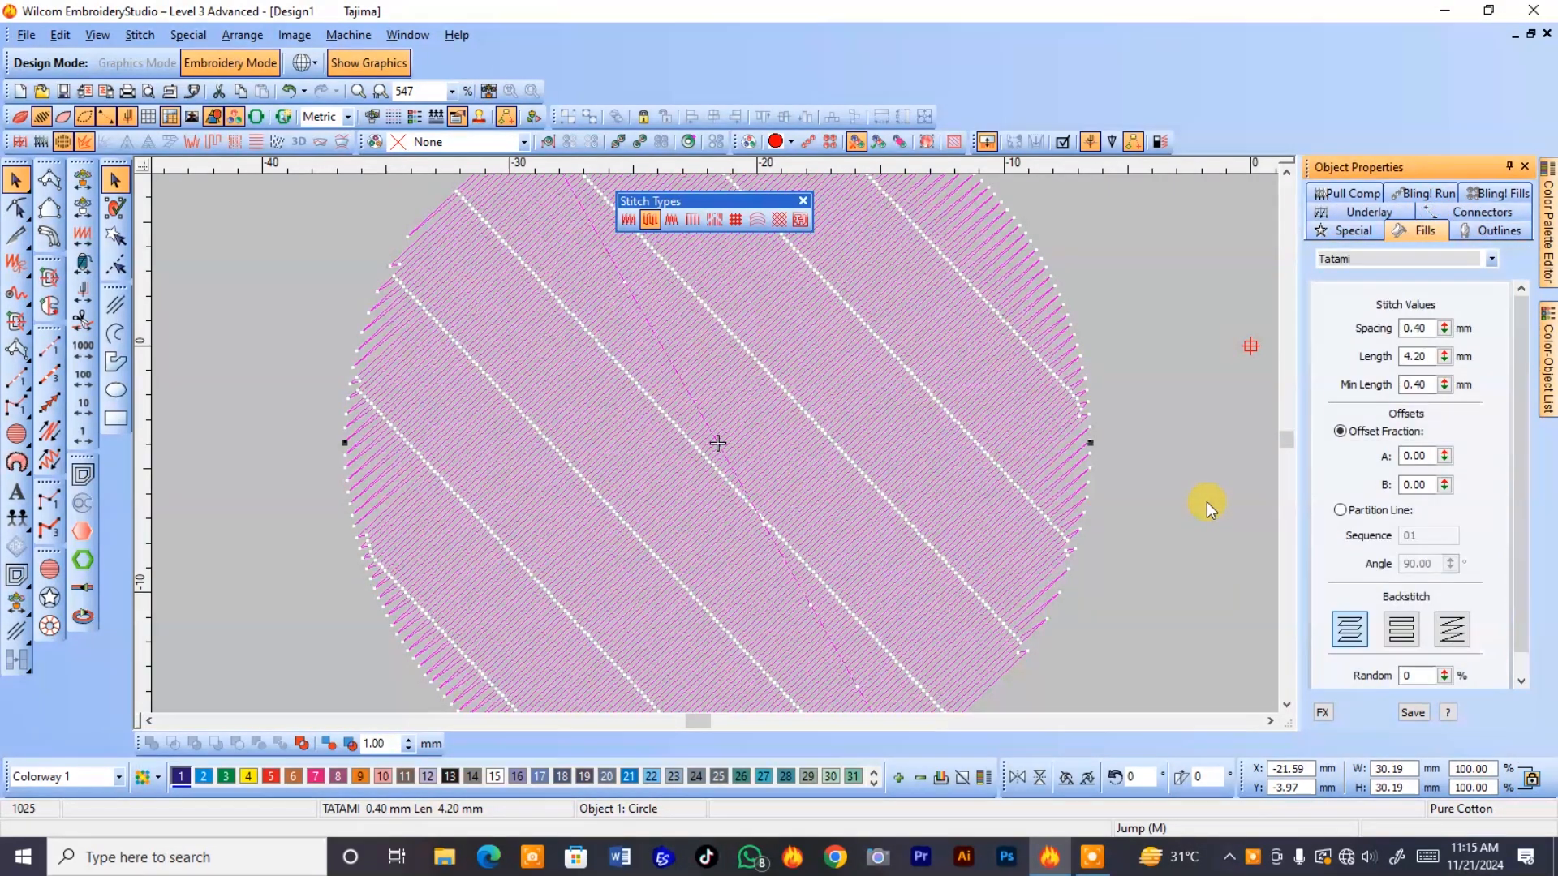
double_click(1416, 456)
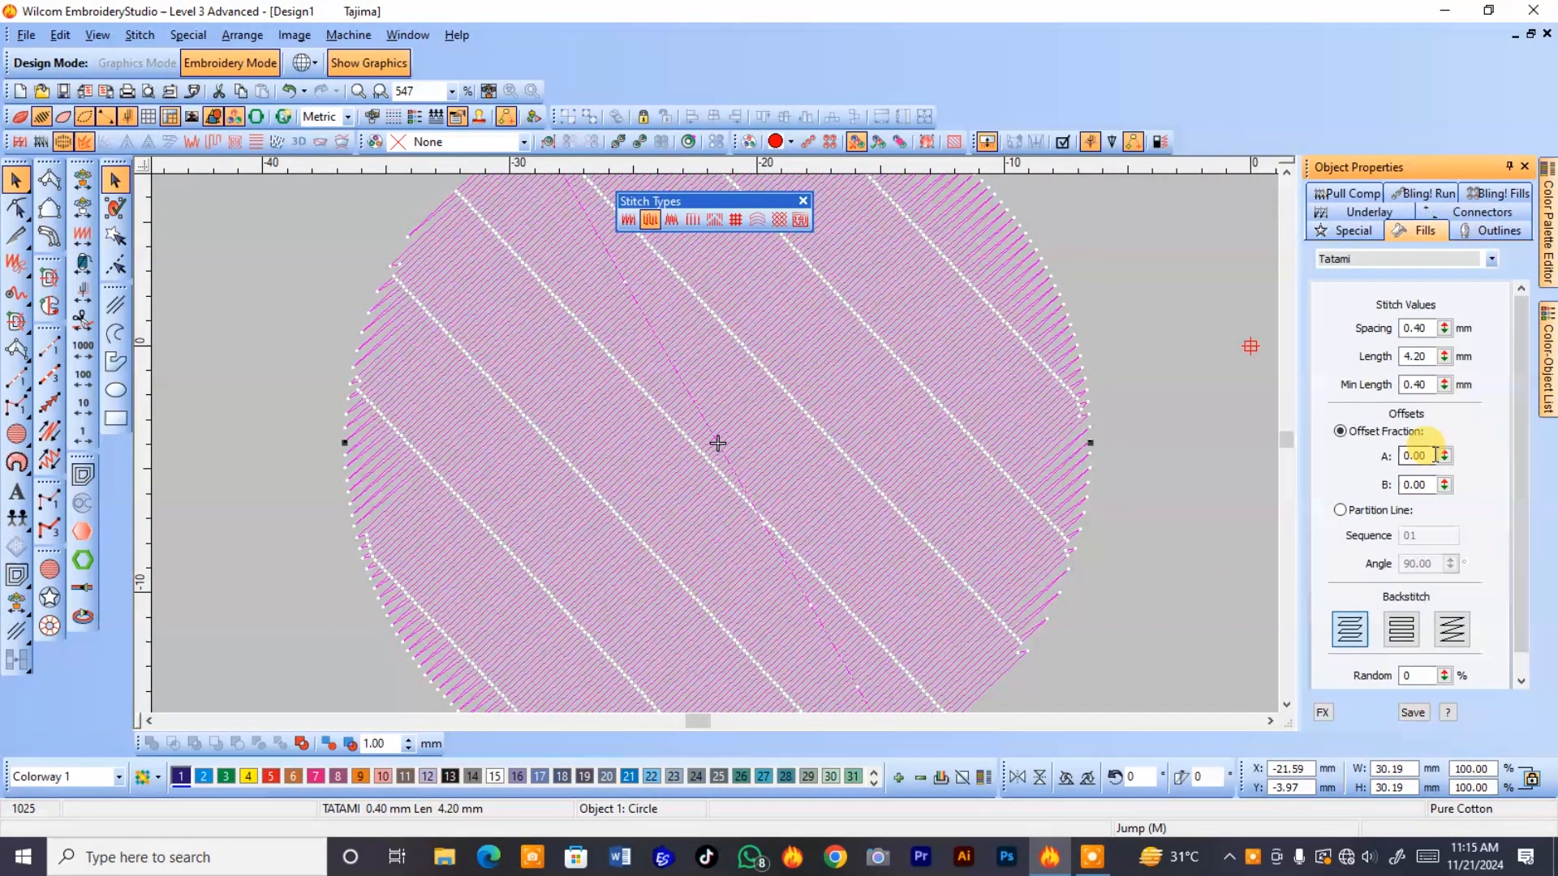
type("2")
key("BackSpace")
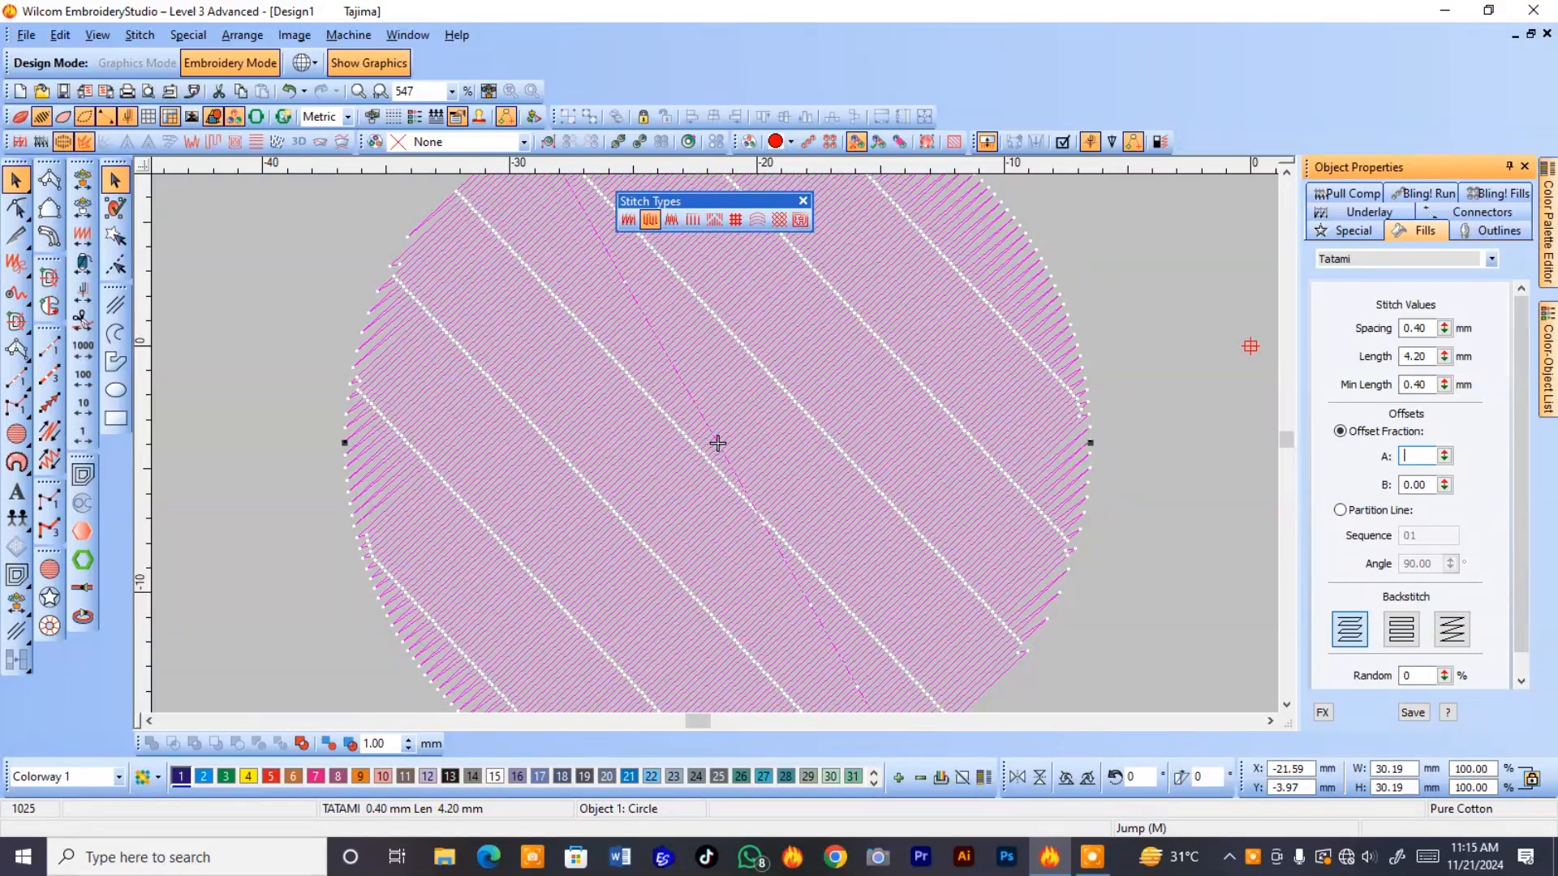
type(".5")
key("Return")
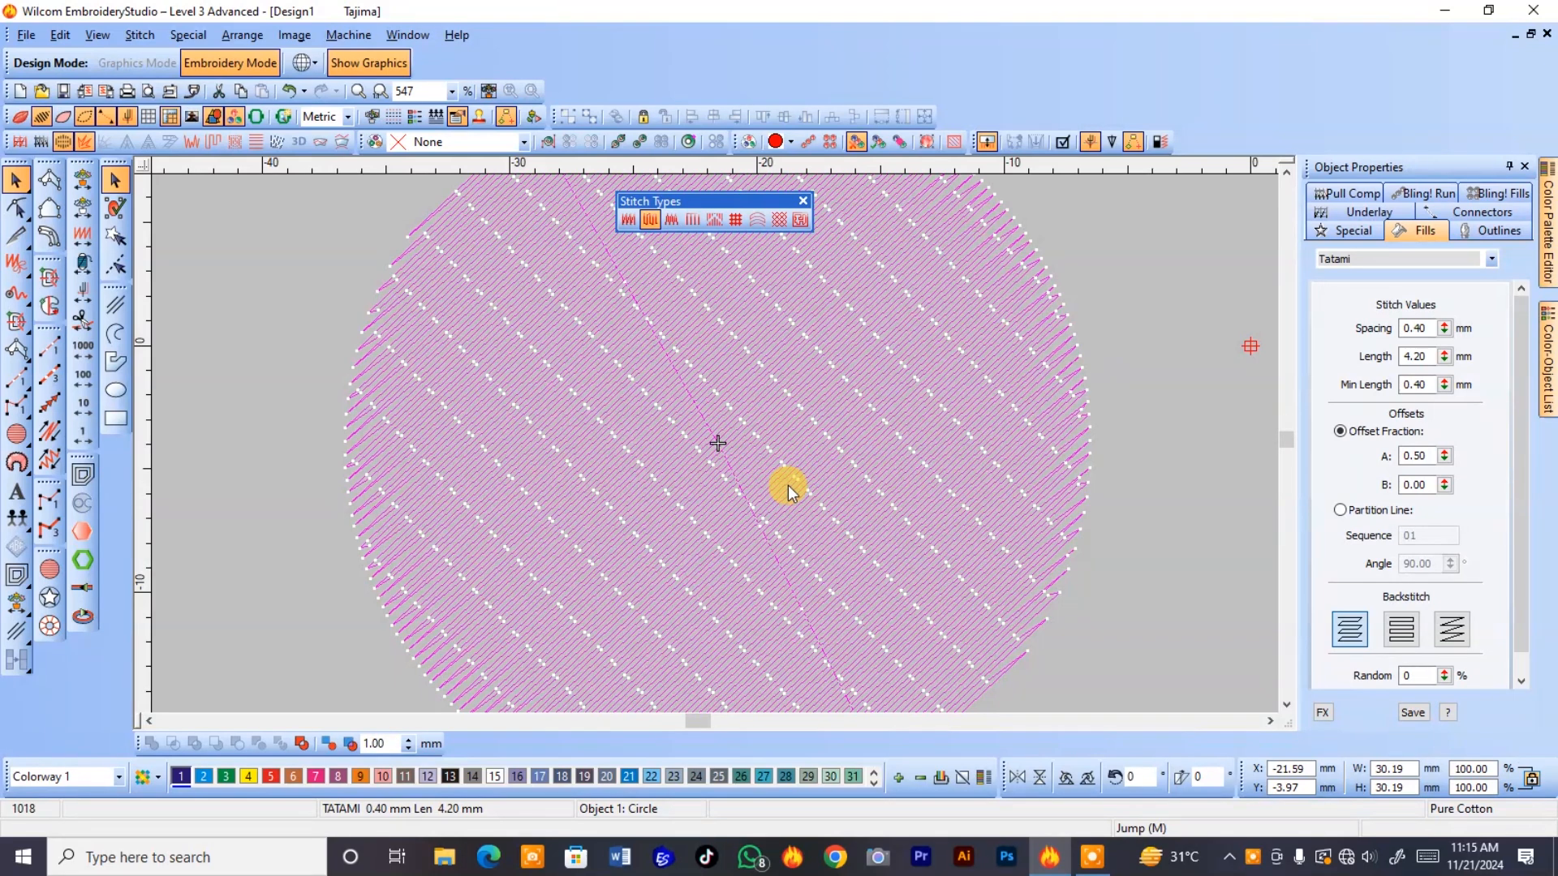
Set the circle's tatami offset fraction B to 0.82 and show the fill in realistic thread view.
left_click_drag(1427, 487, 1329, 454)
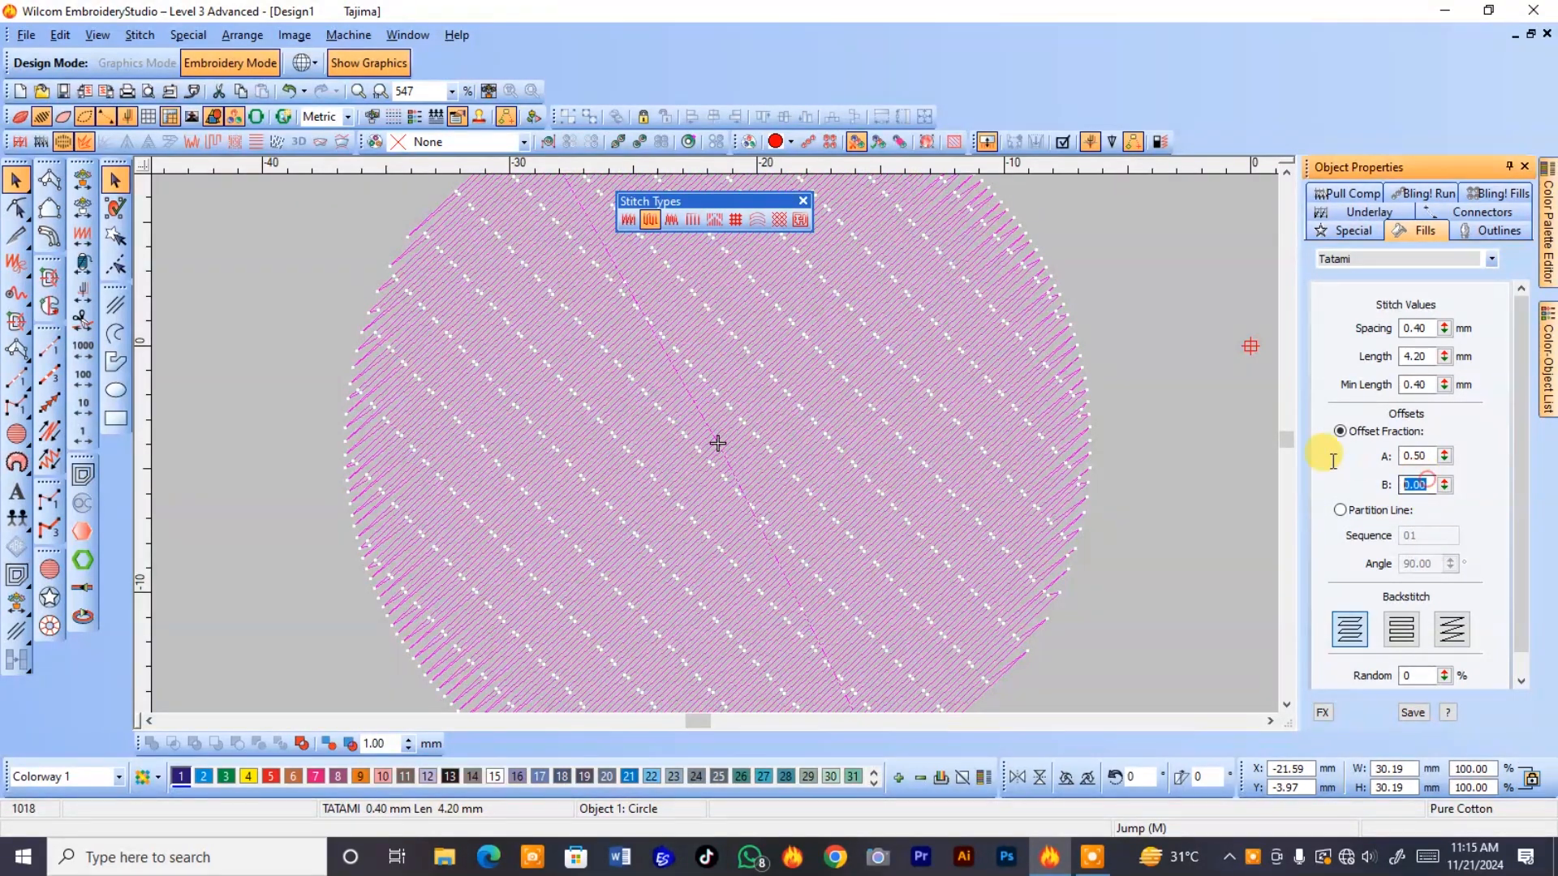
type("0.82")
key("Return")
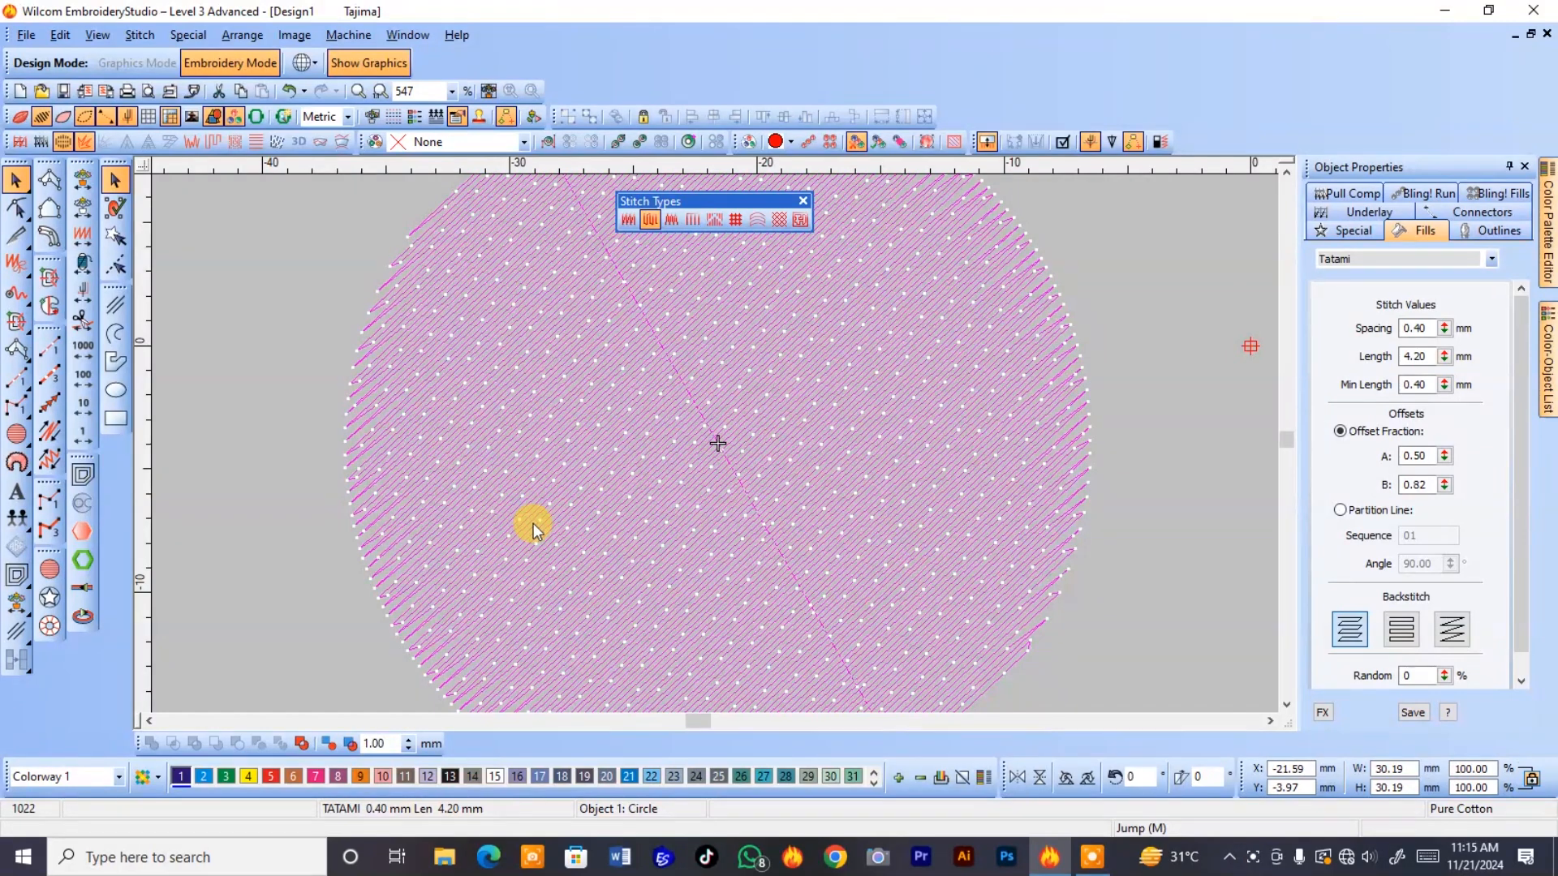
key("t")
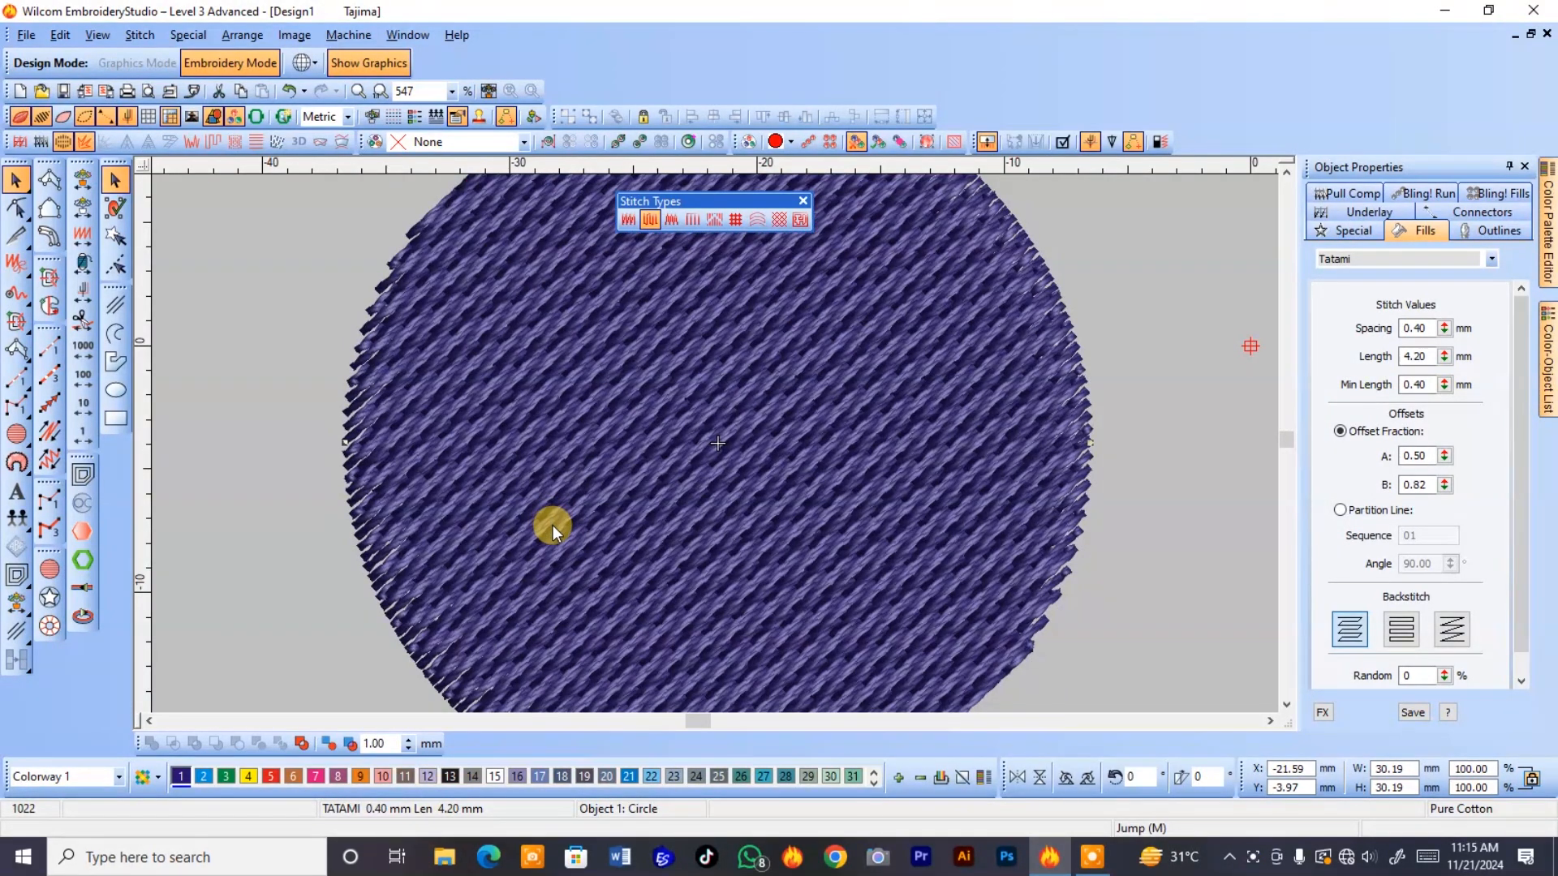
Undo the last two offset fraction changes and redo them to compare the fill patterns.
key("ctrl+z")
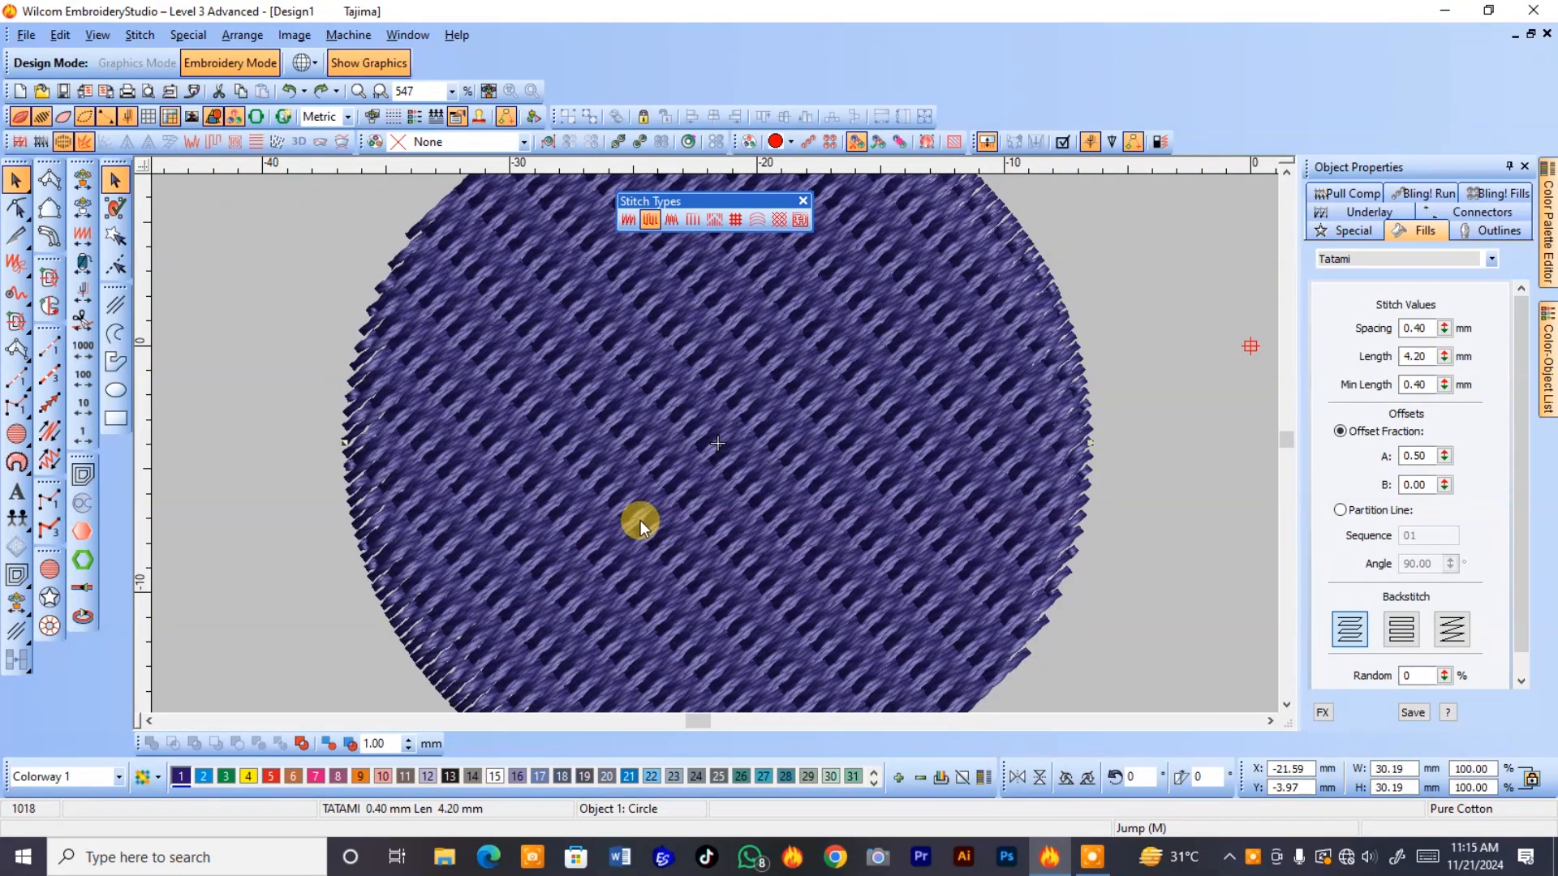
key("ctrl+z")
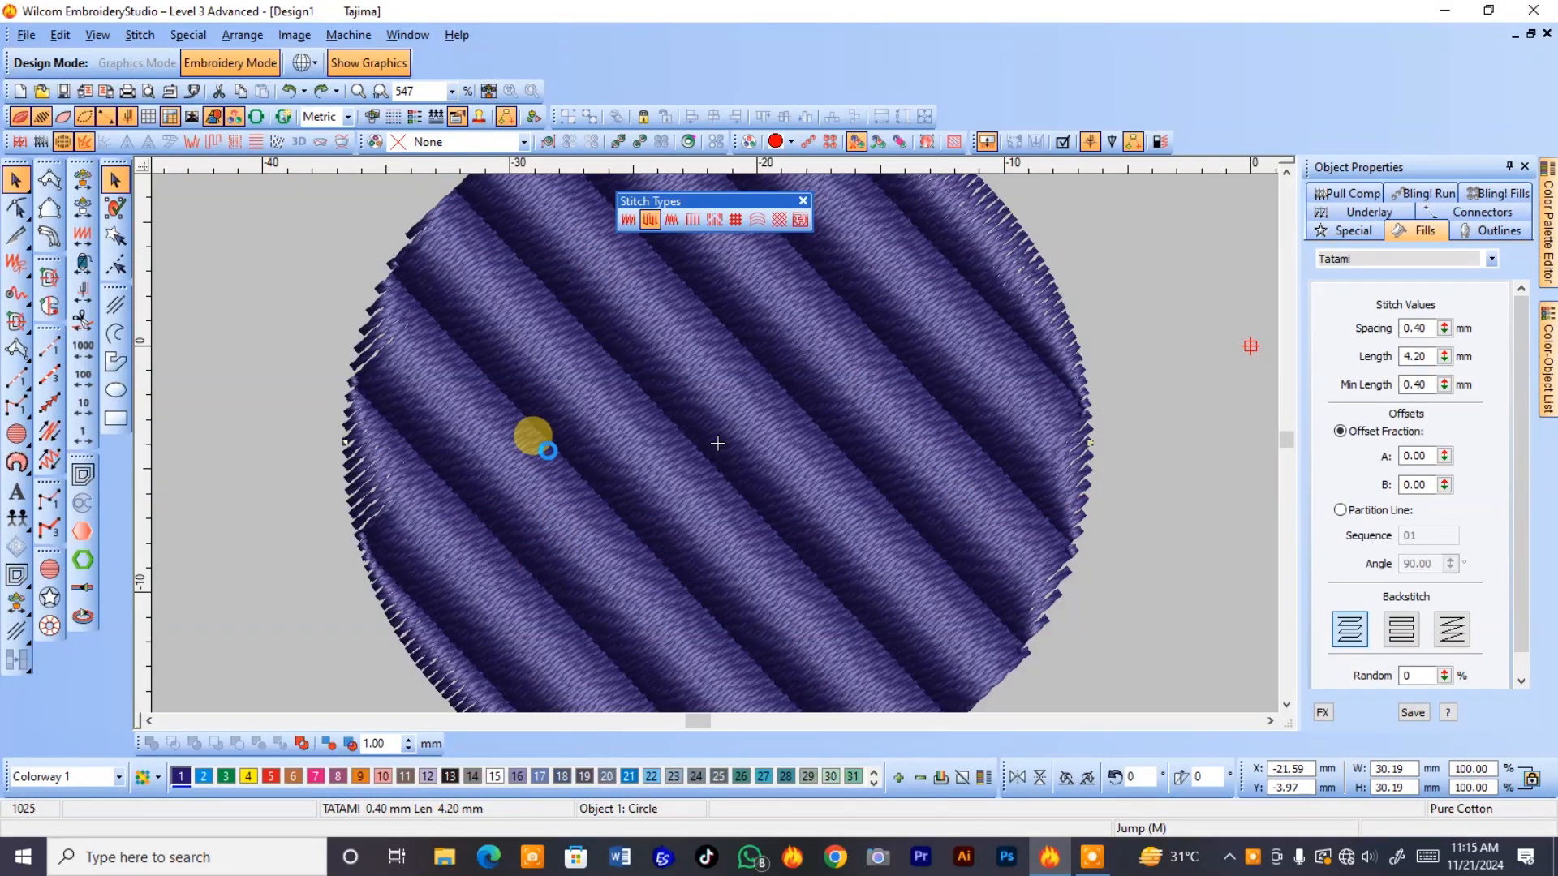
key("ctrl+y")
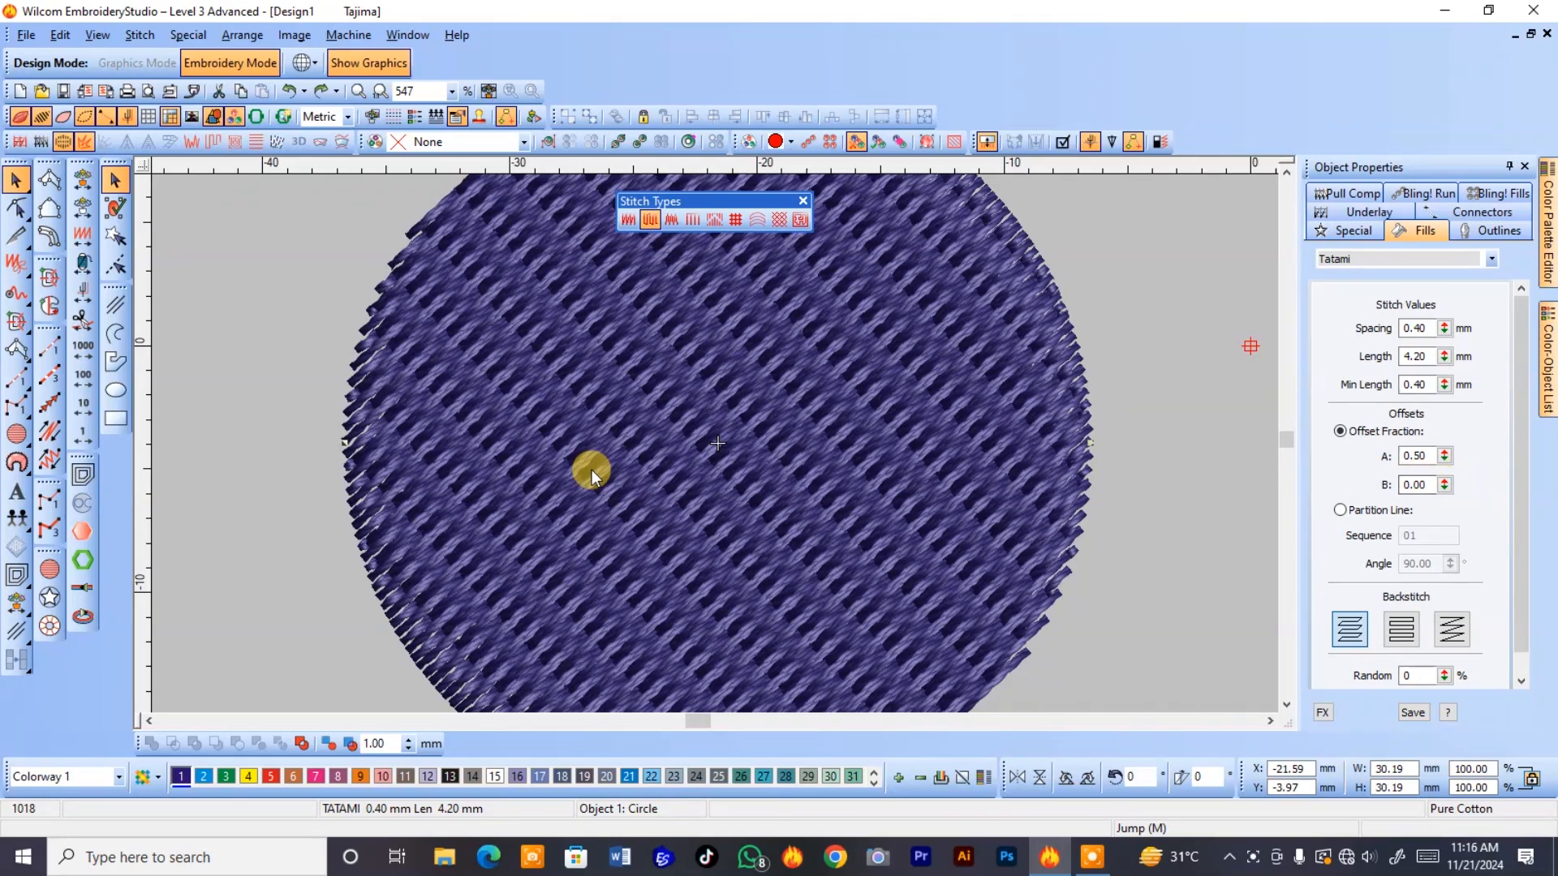
key("ctrl+y")
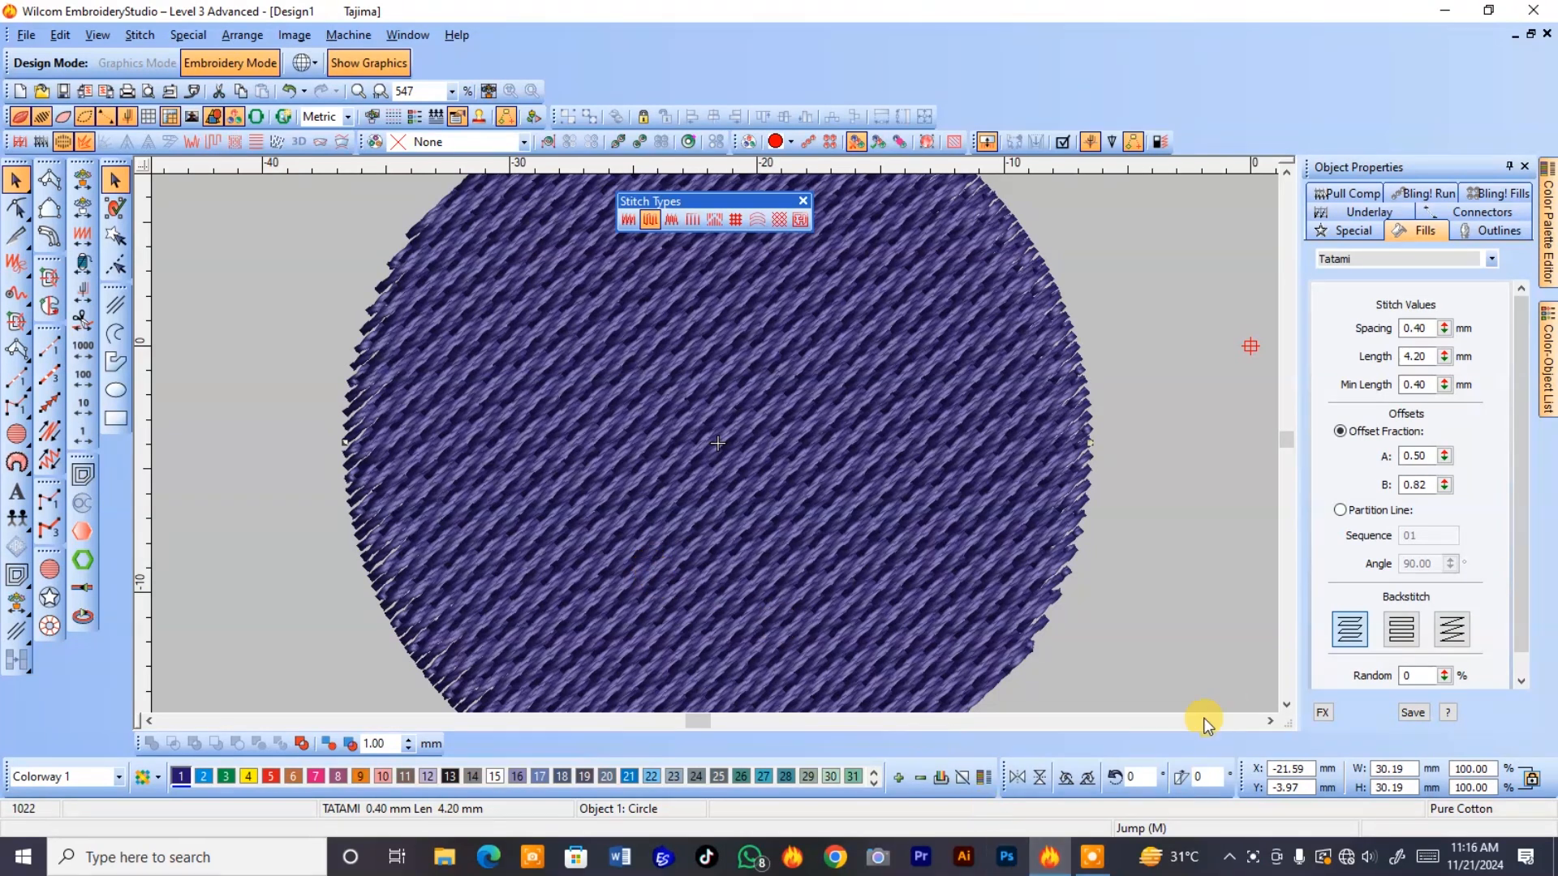
Set the circle's tatami offset fraction B to 1.00.
double_click(1419, 485)
type("1")
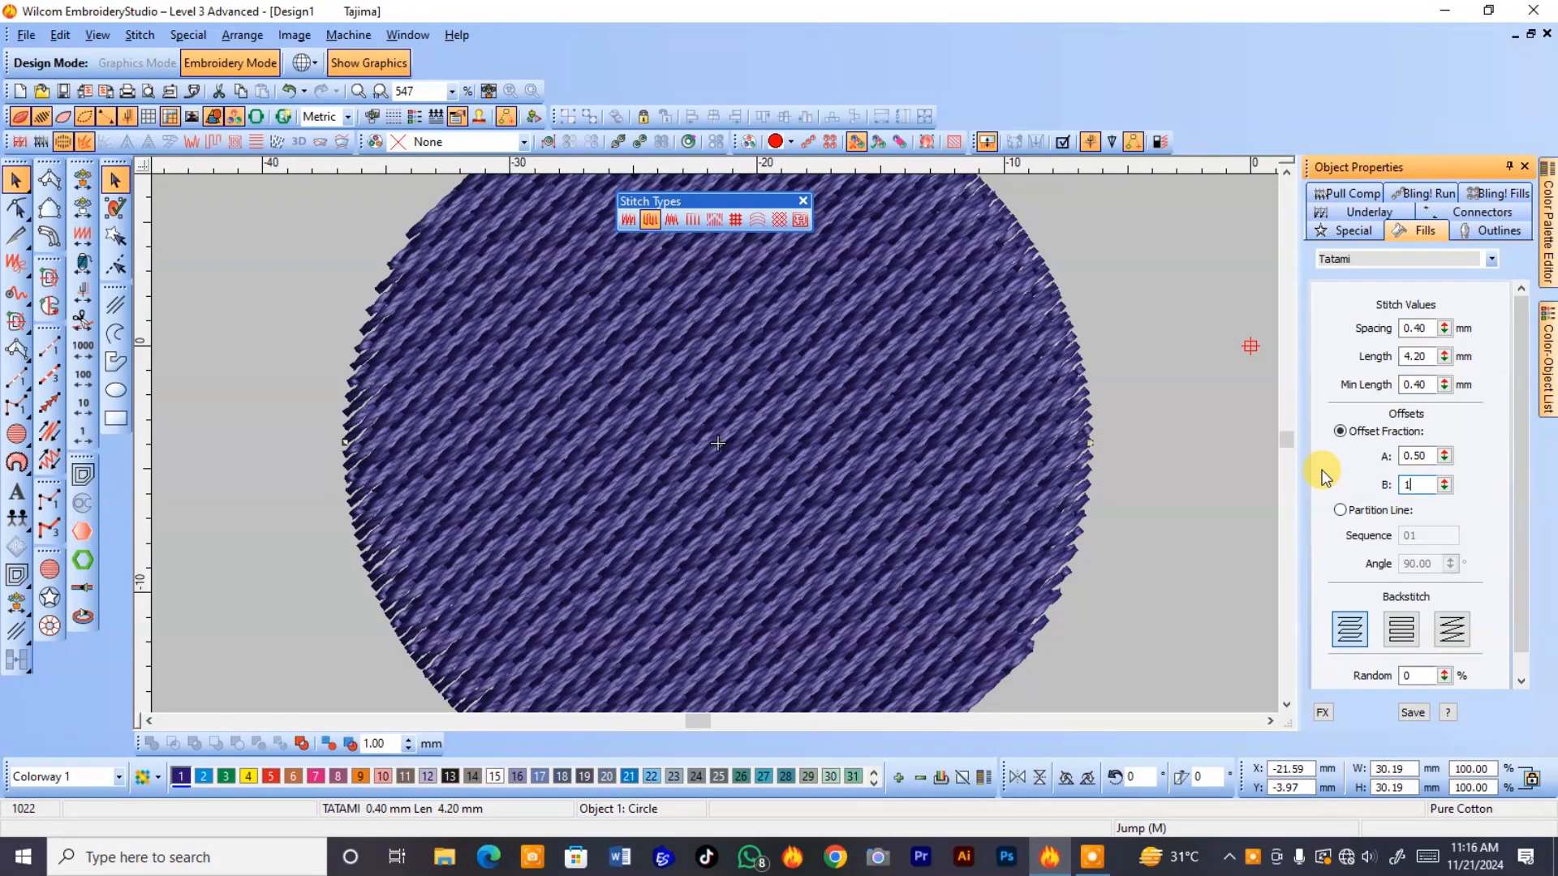
key("Return")
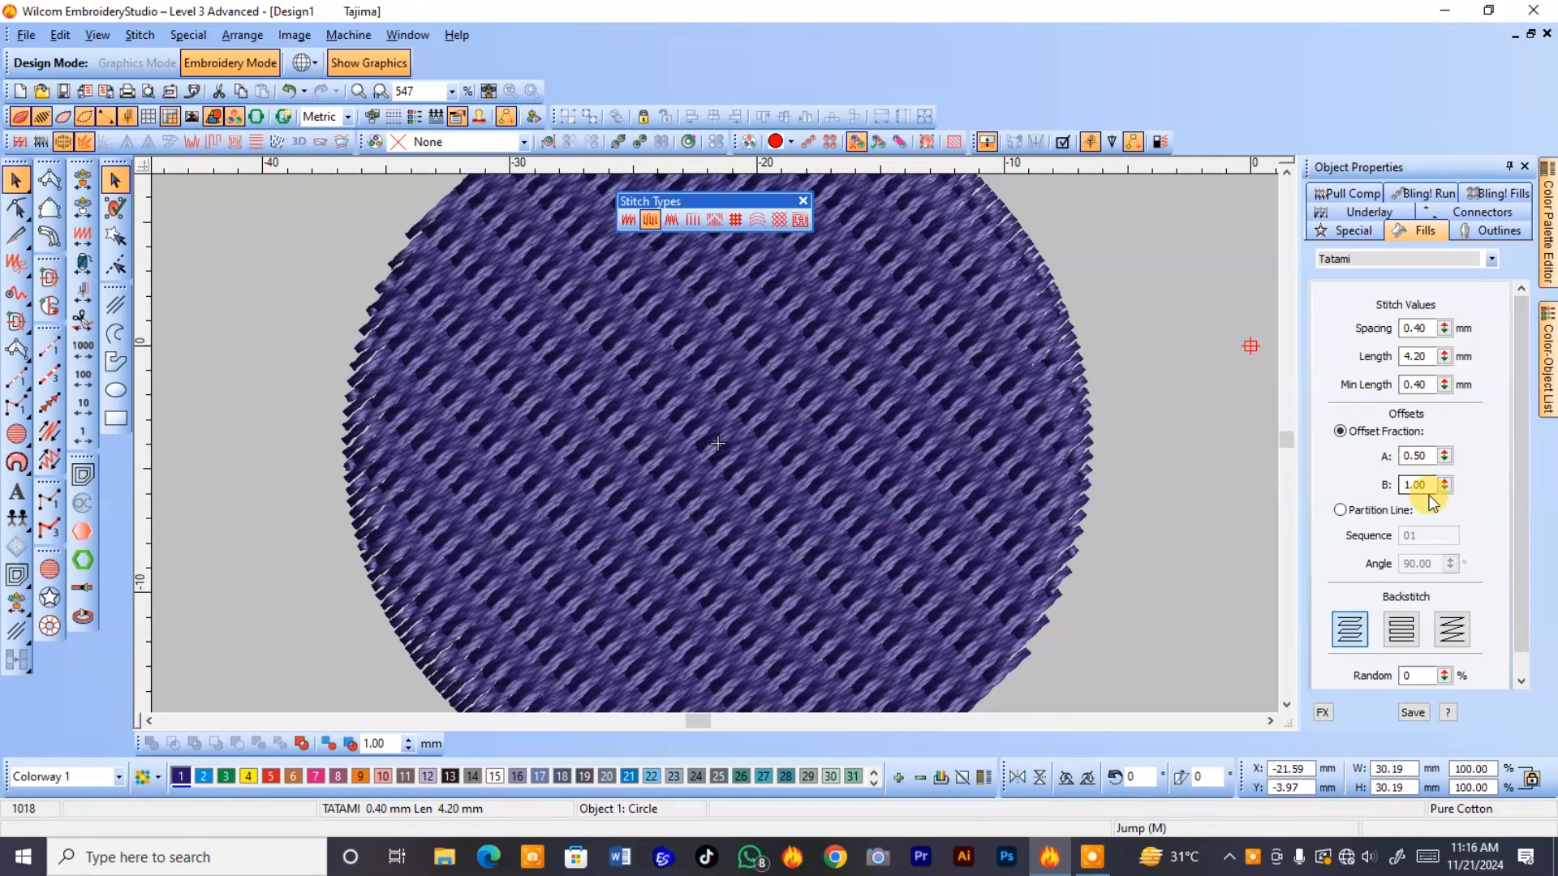
Switch the circle's tatami offset method from Offset Fraction to Partition Line.
left_click(1444, 484)
left_click_drag(1356, 351, 1355, 351)
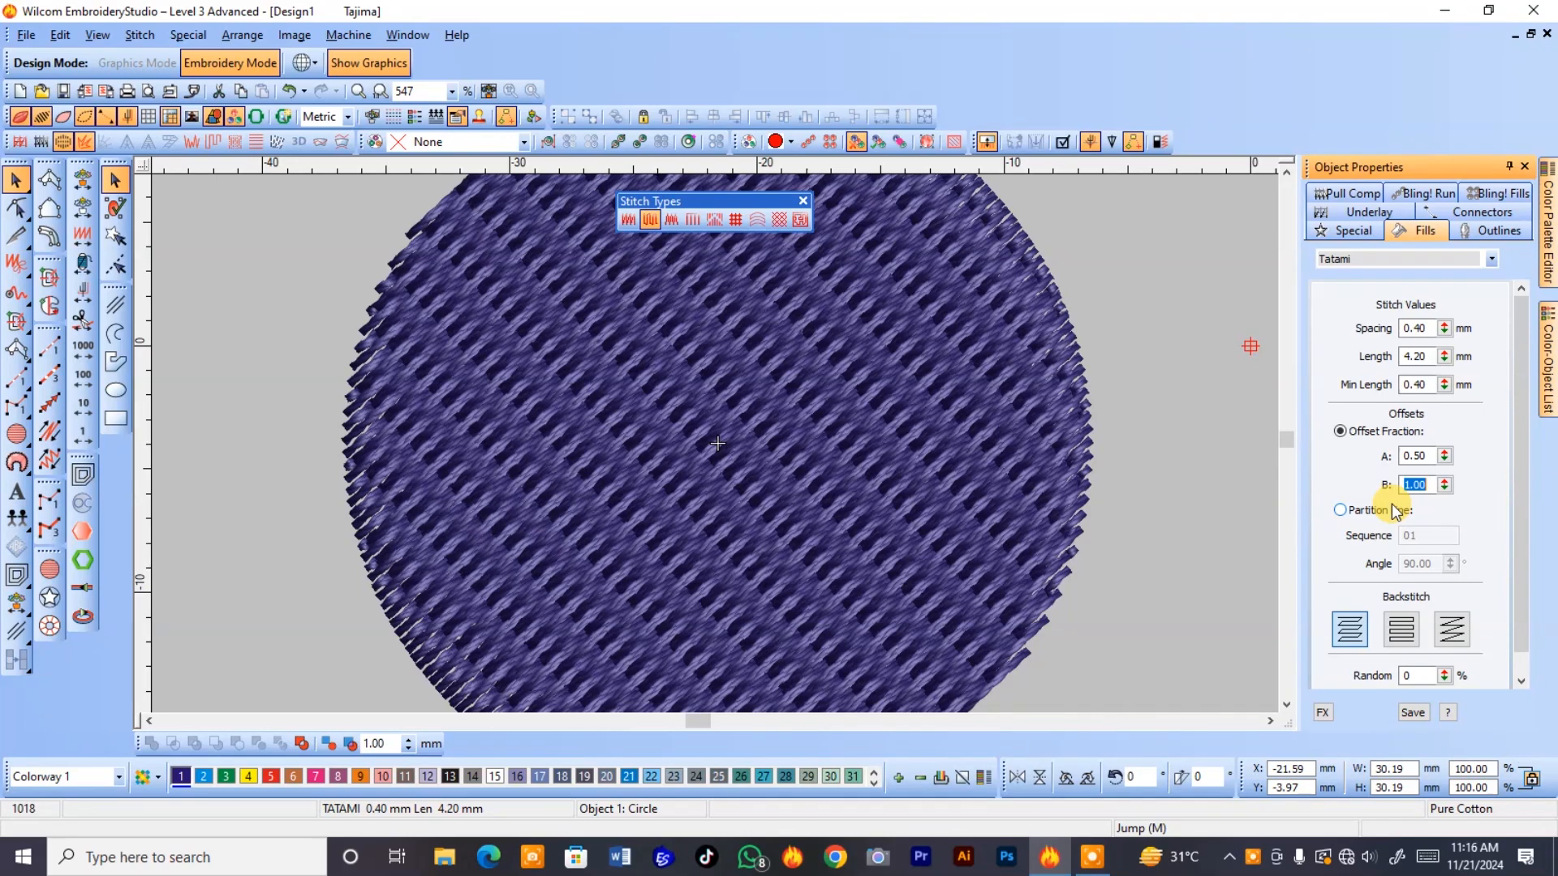
left_click(1349, 512)
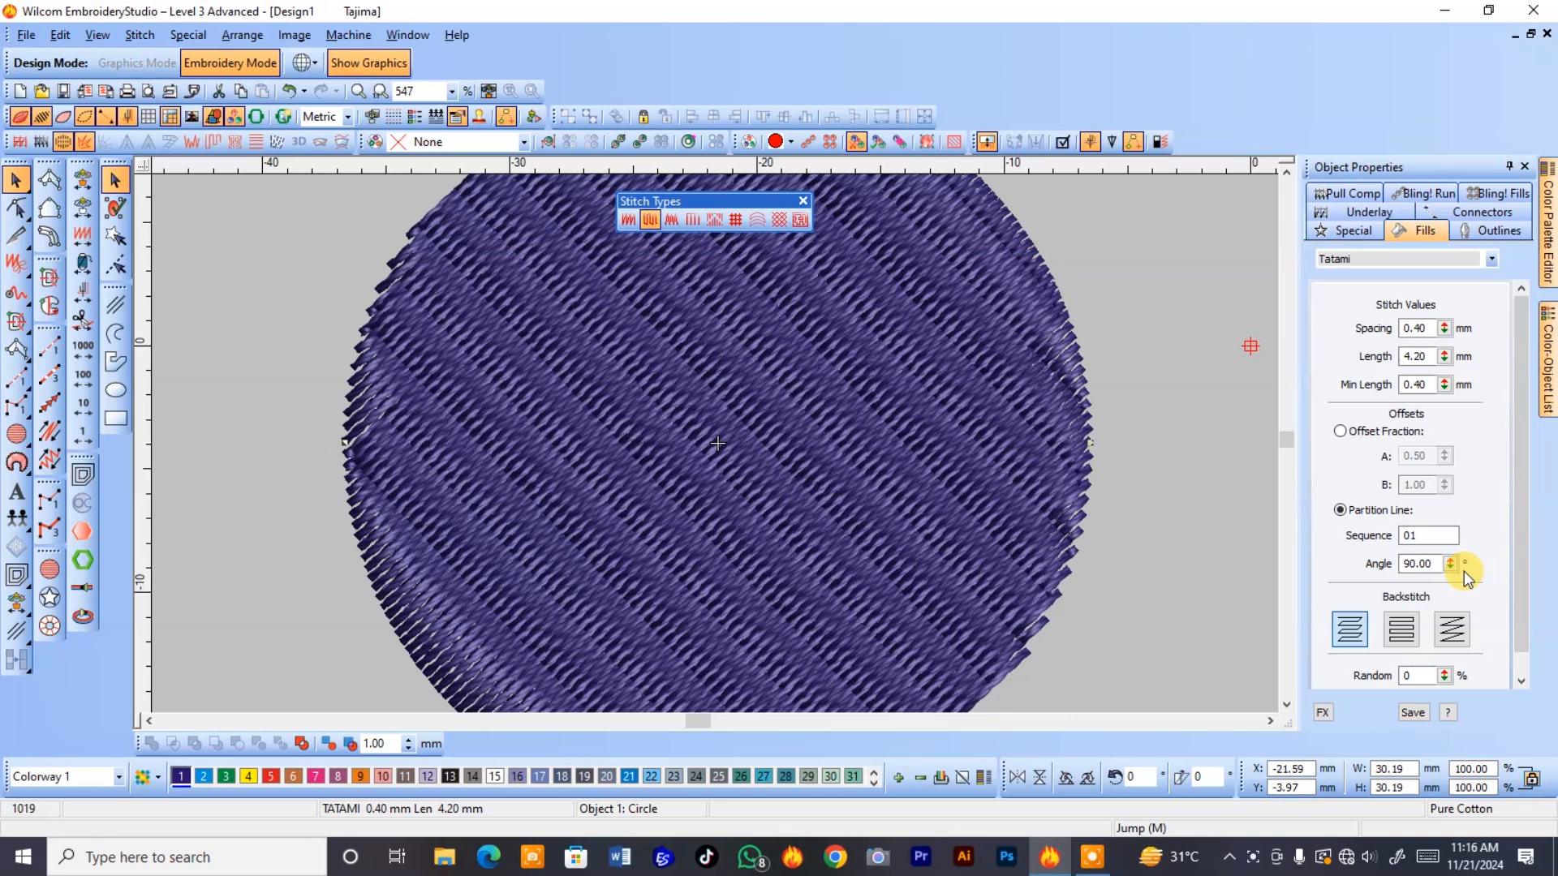
Set the partition line sequence of the circle's tatami fill to 7777777.
double_click(1432, 532)
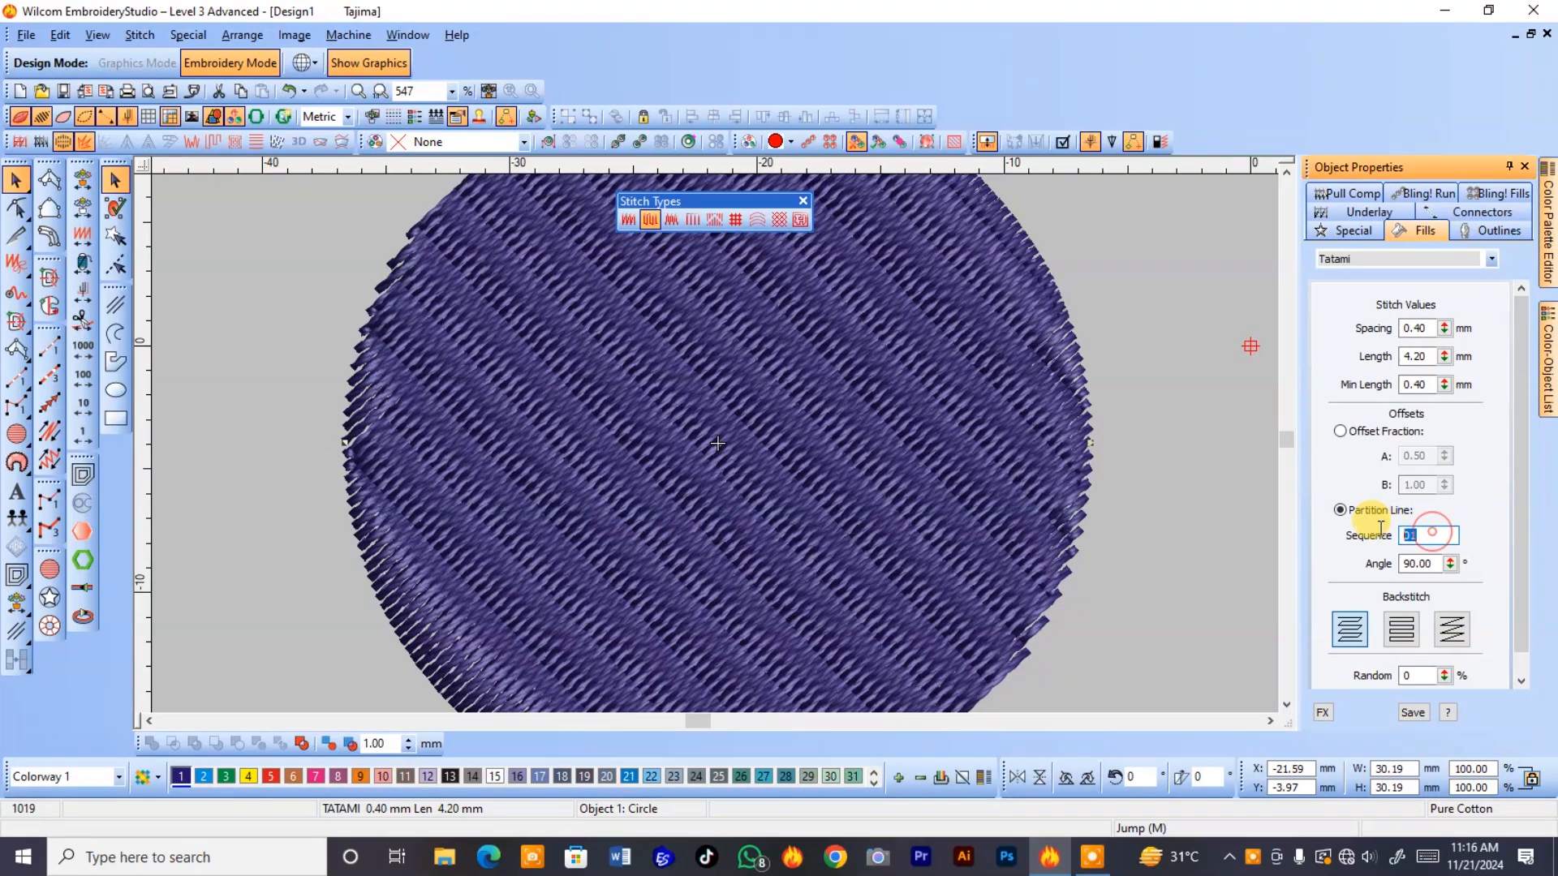
type("7777777")
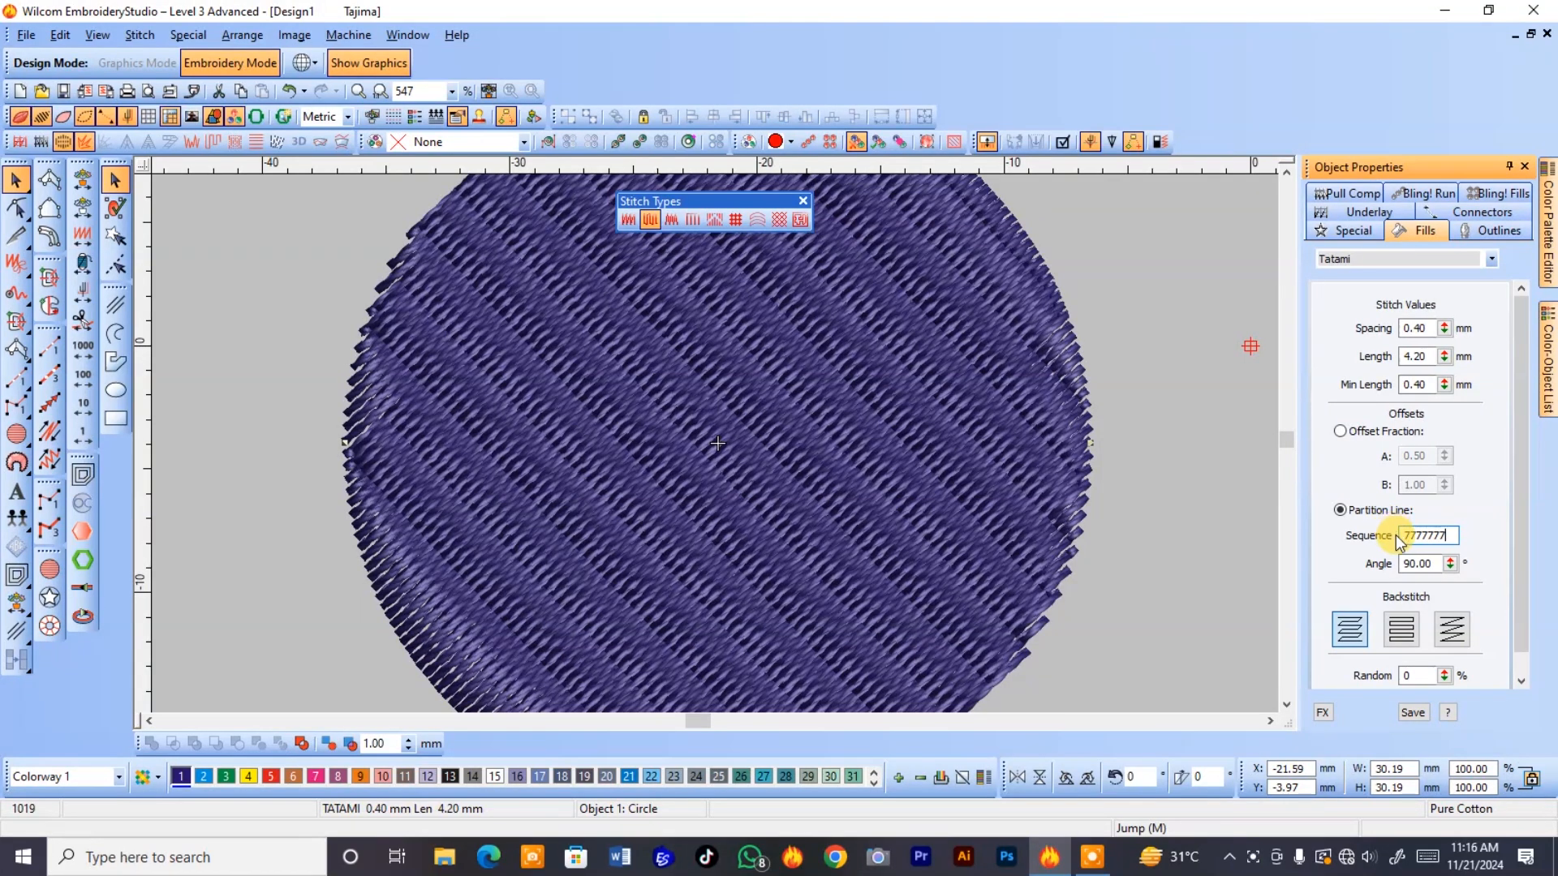
key("Return")
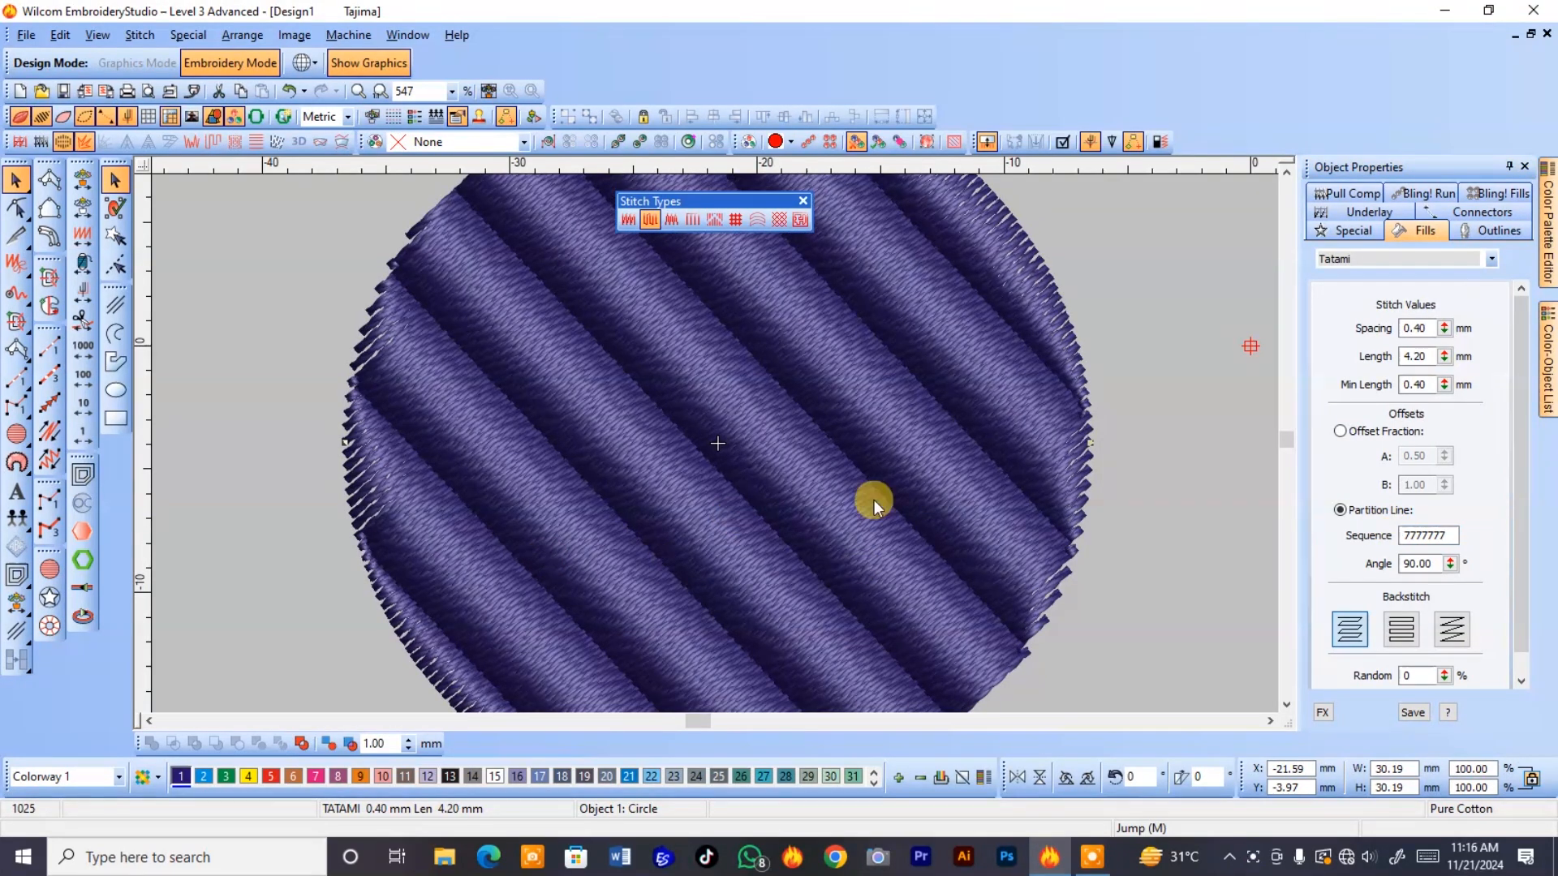
Set the partition line sequence of the circle's tatami fill to 12345670.
double_click(1424, 534)
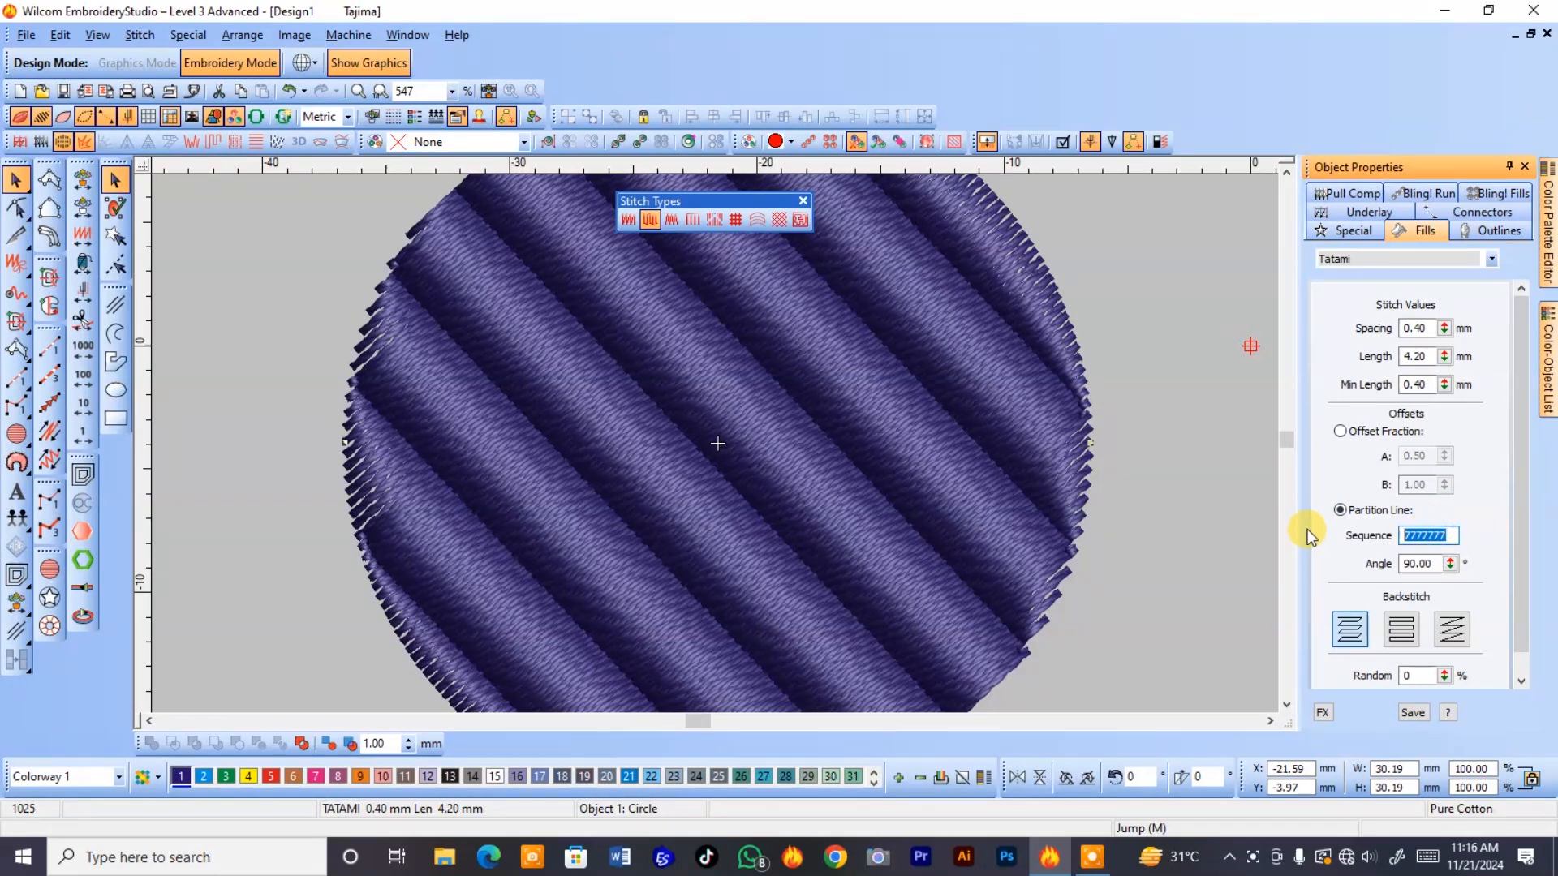
type("1234567")
type("0")
key("Return")
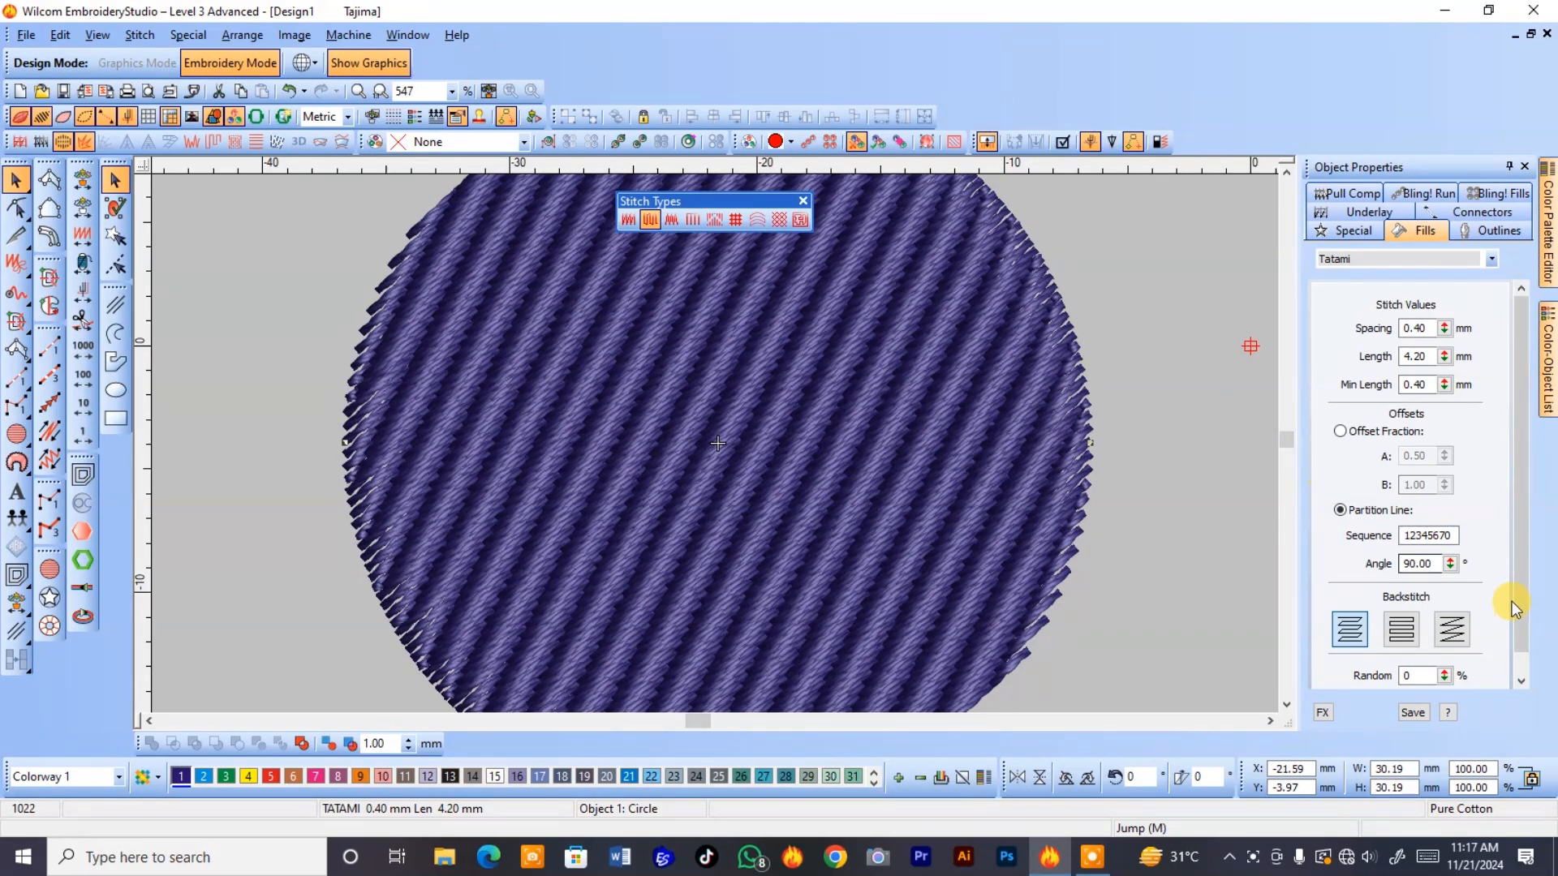
Set the partition line sequence of the circle's tatami fill to 123456.
double_click(1428, 535)
left_click(1444, 532)
left_click_drag(1451, 534, 1331, 527)
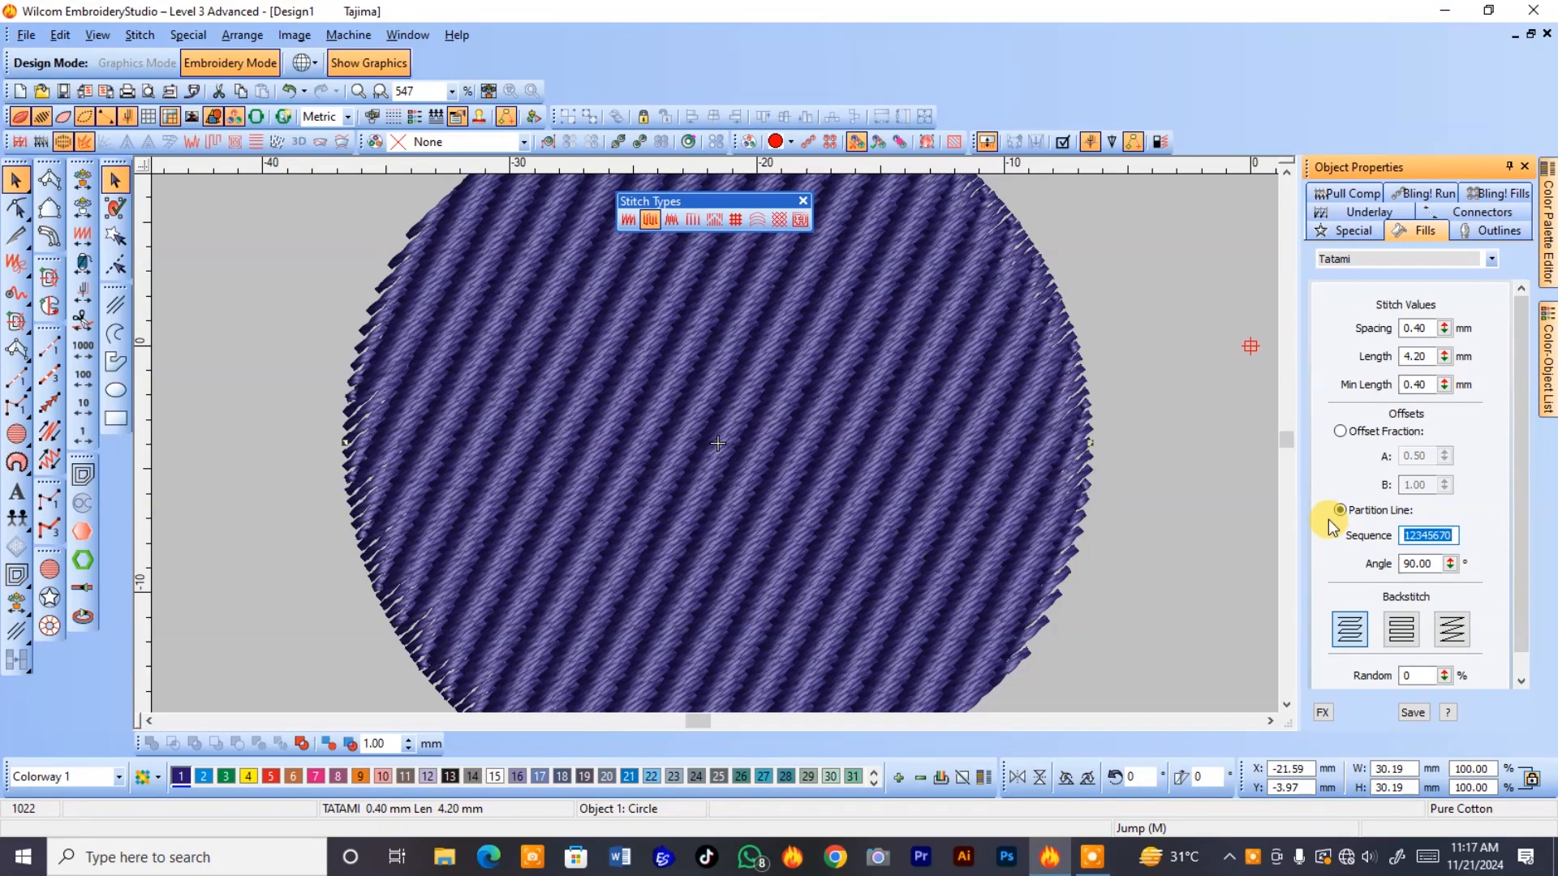
type("123456")
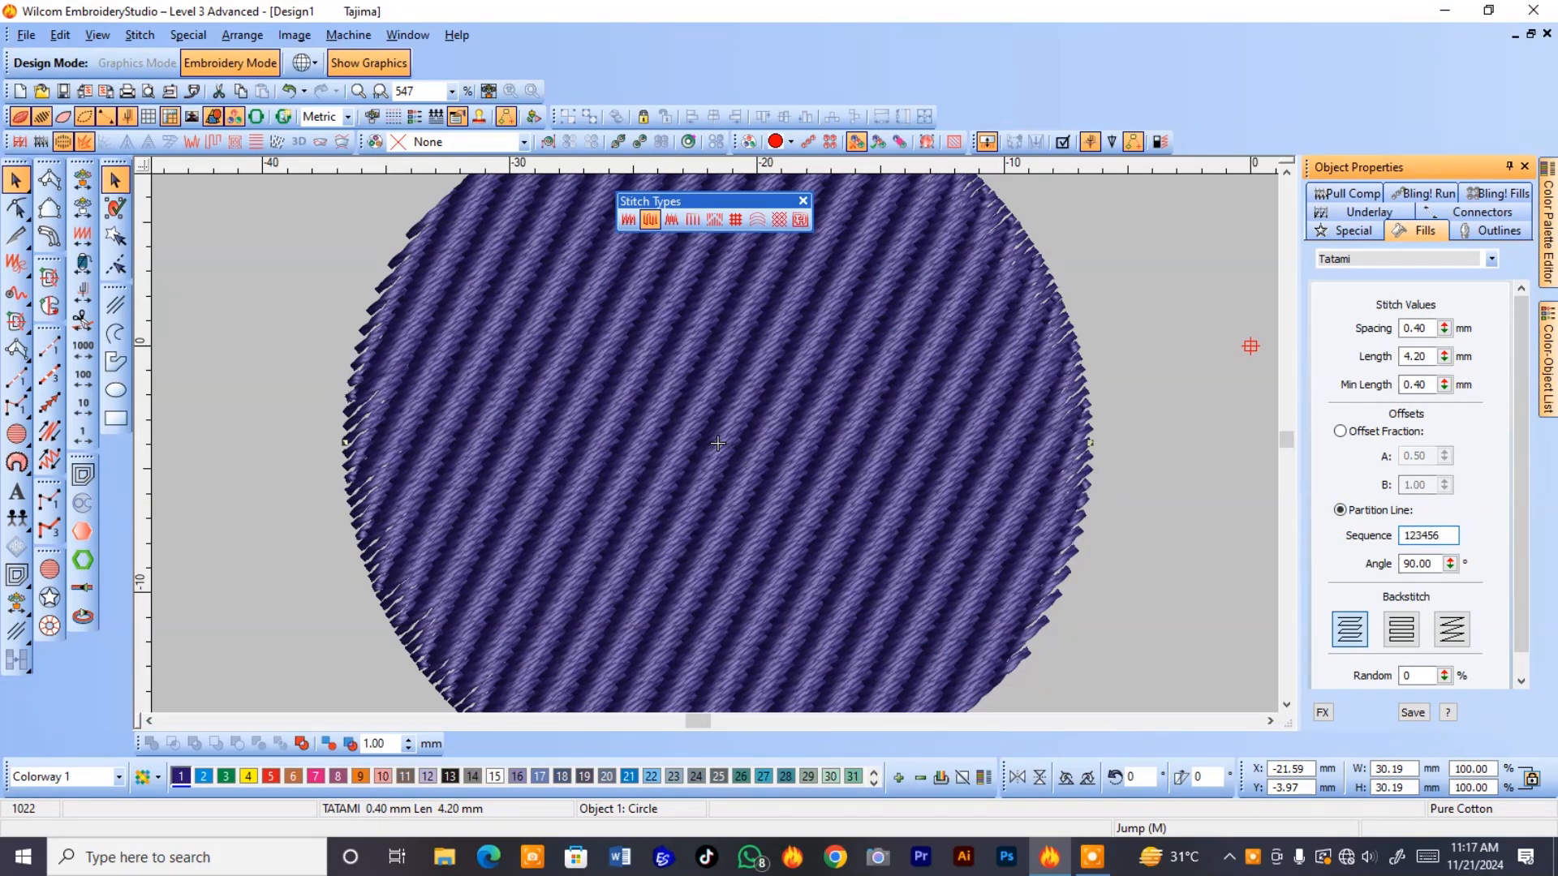
key("Return")
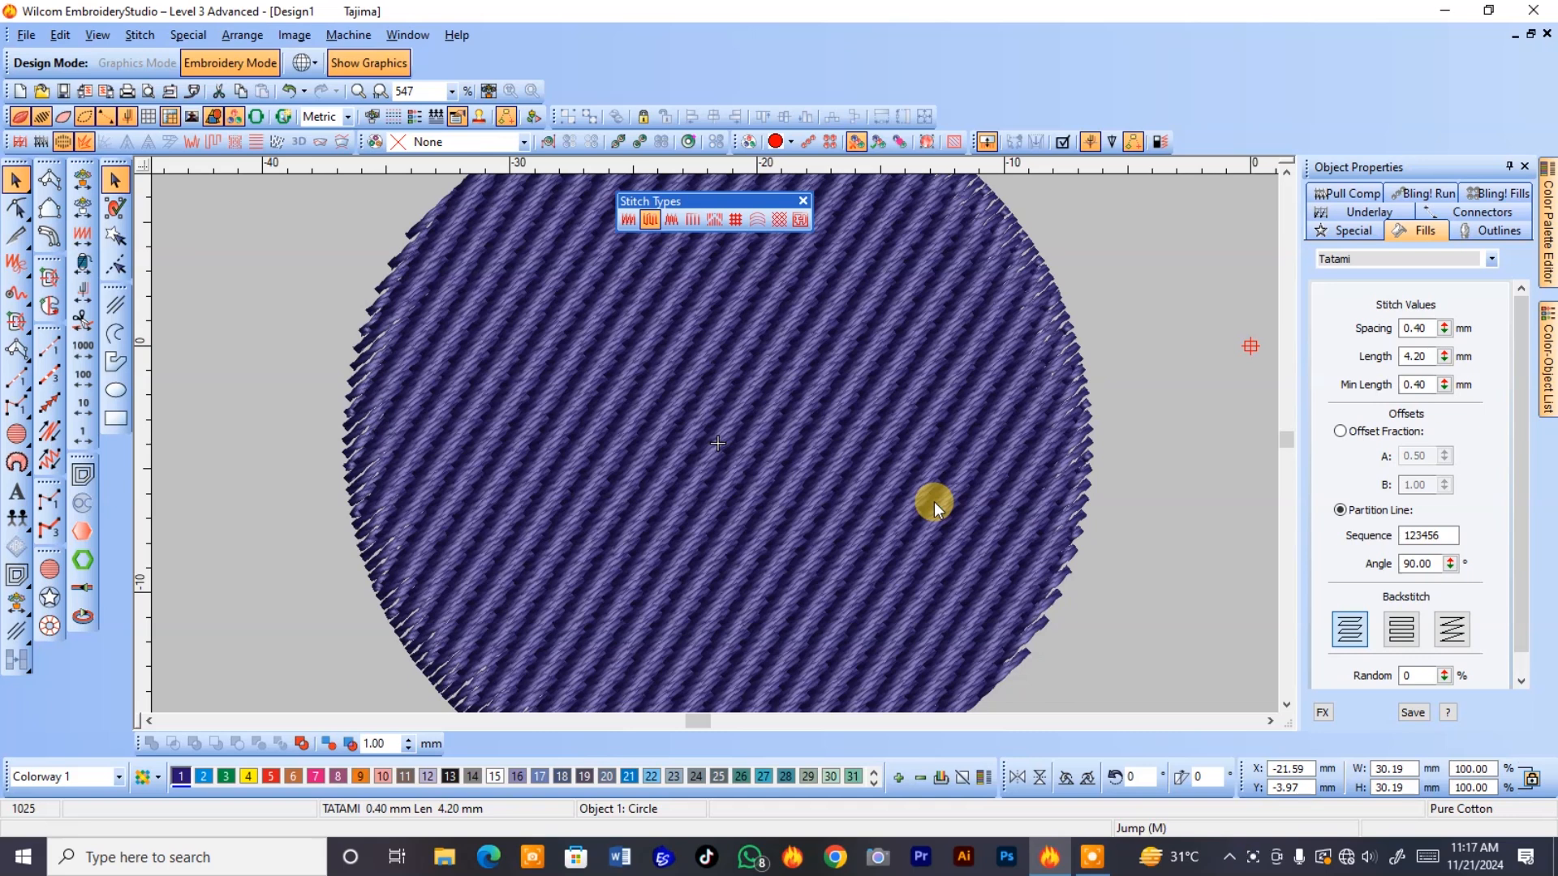
Set the partition line sequence of the circle's tatami fill to 456.
double_click(1432, 535)
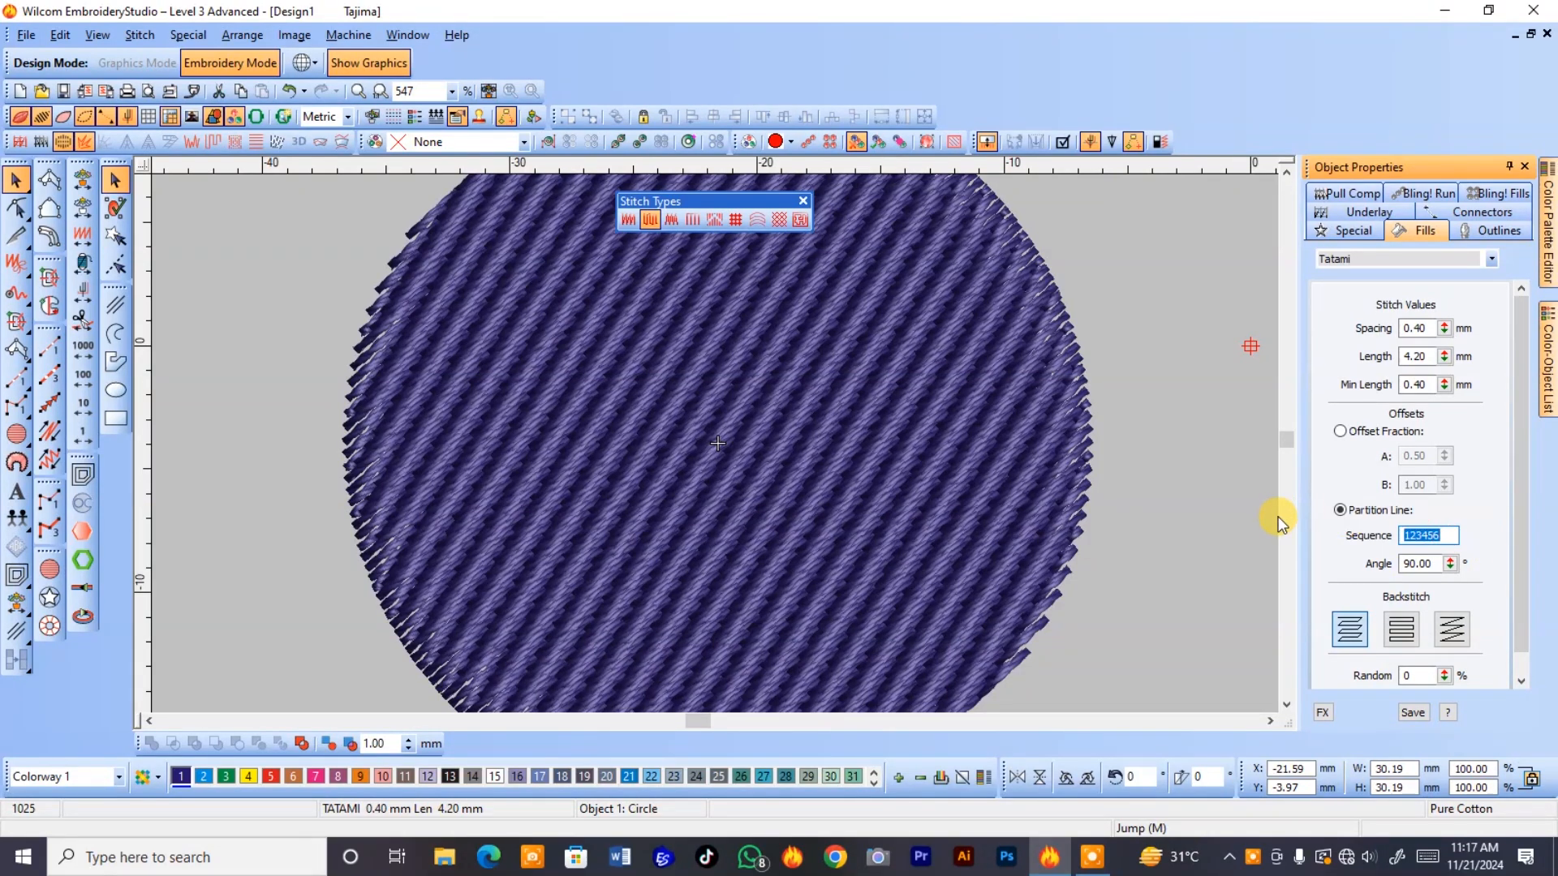
type("456")
key("Return")
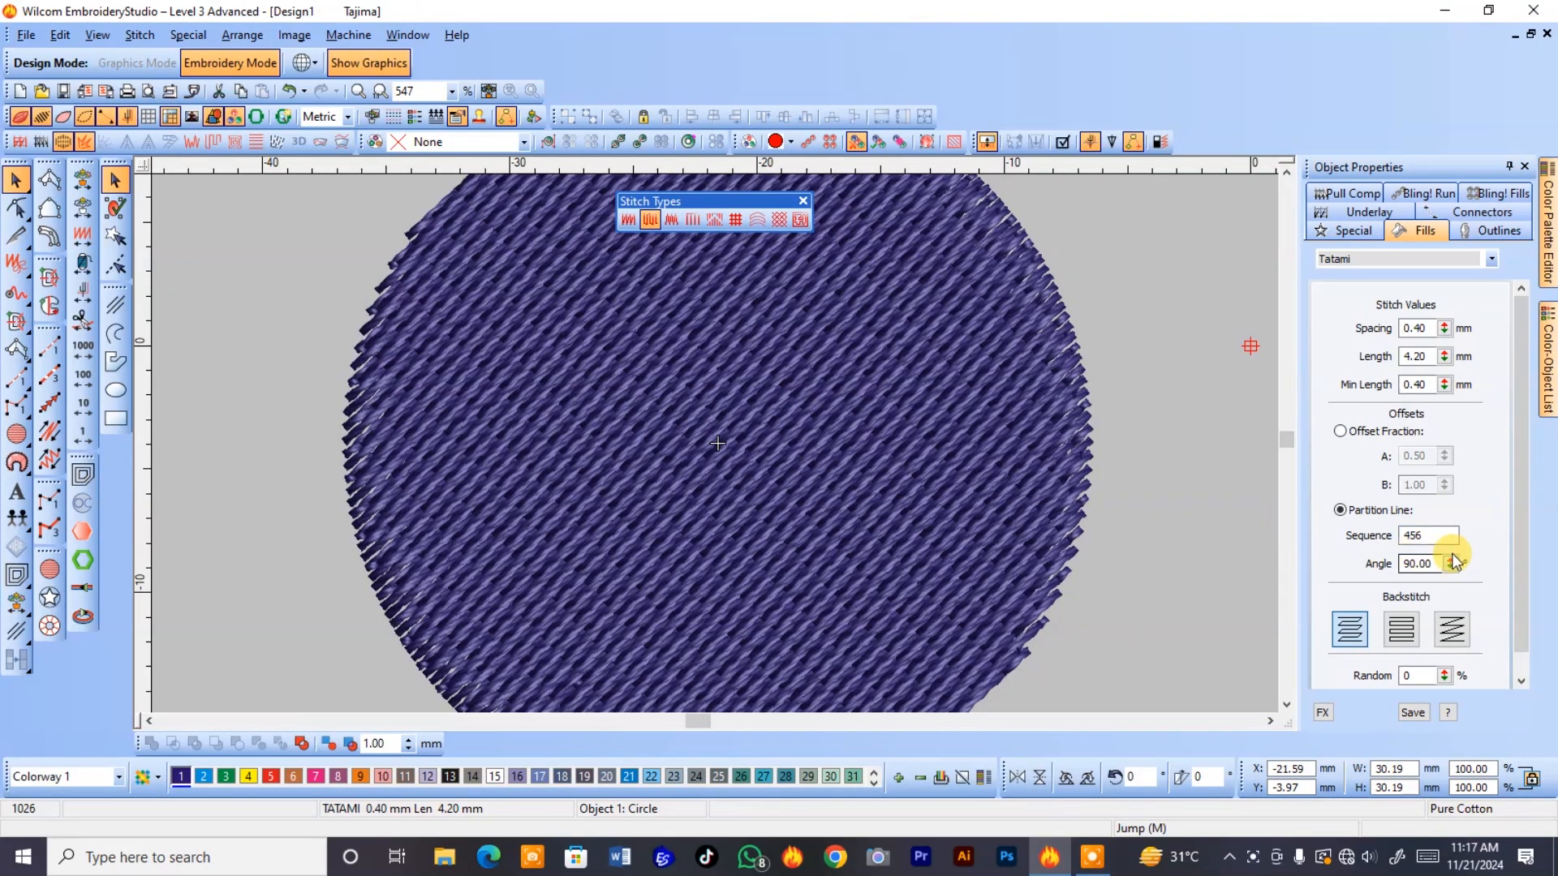
Set the partition line sequence of the circle's tatami fill to 4444444.
double_click(1428, 535)
type("4444444")
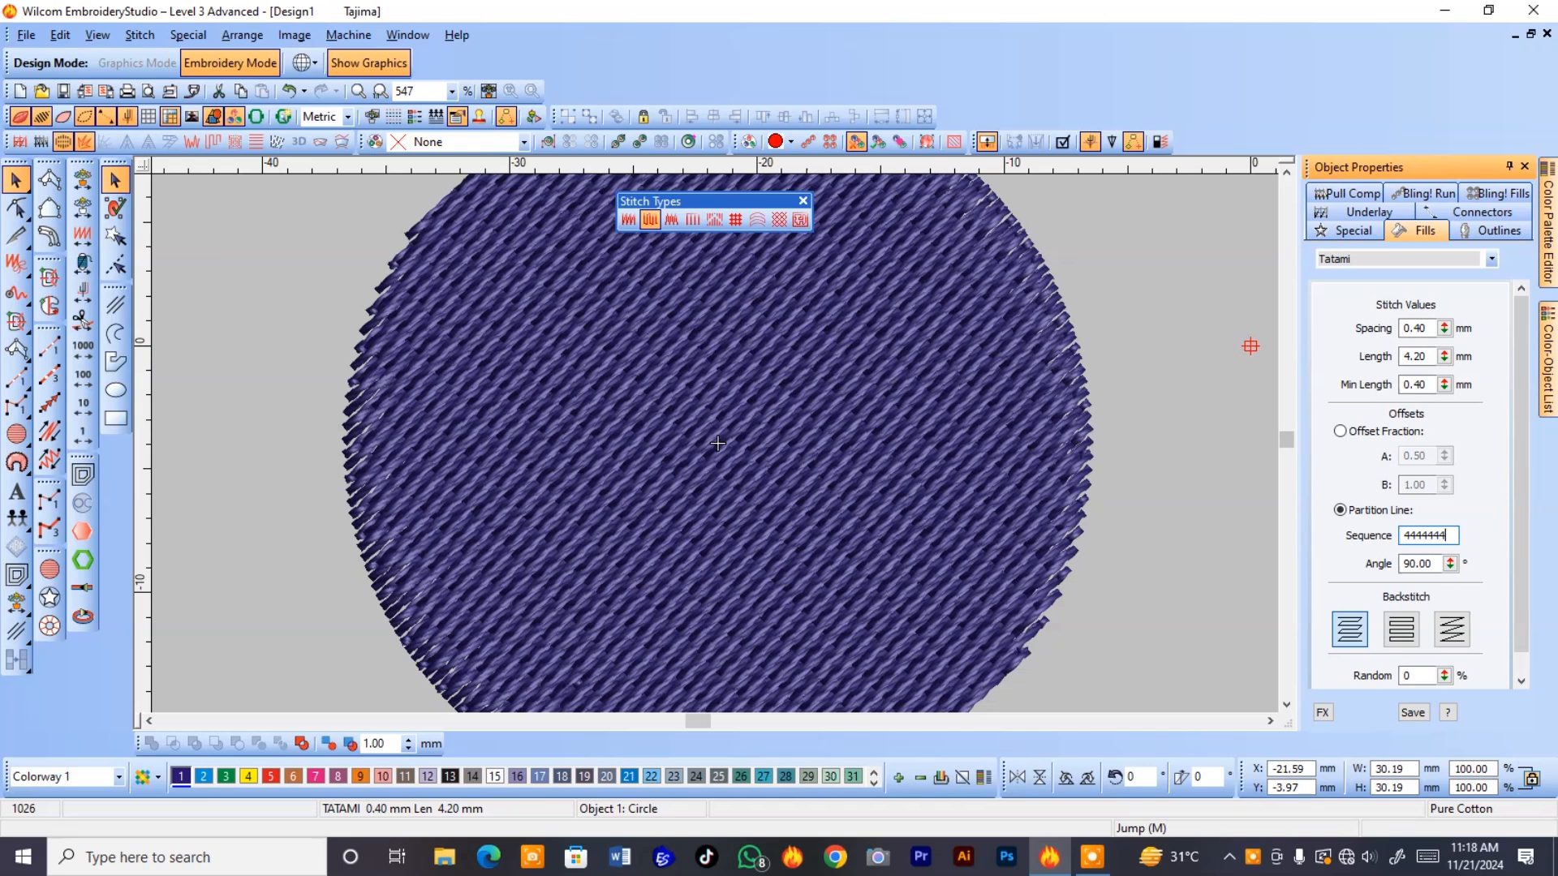
key("Return")
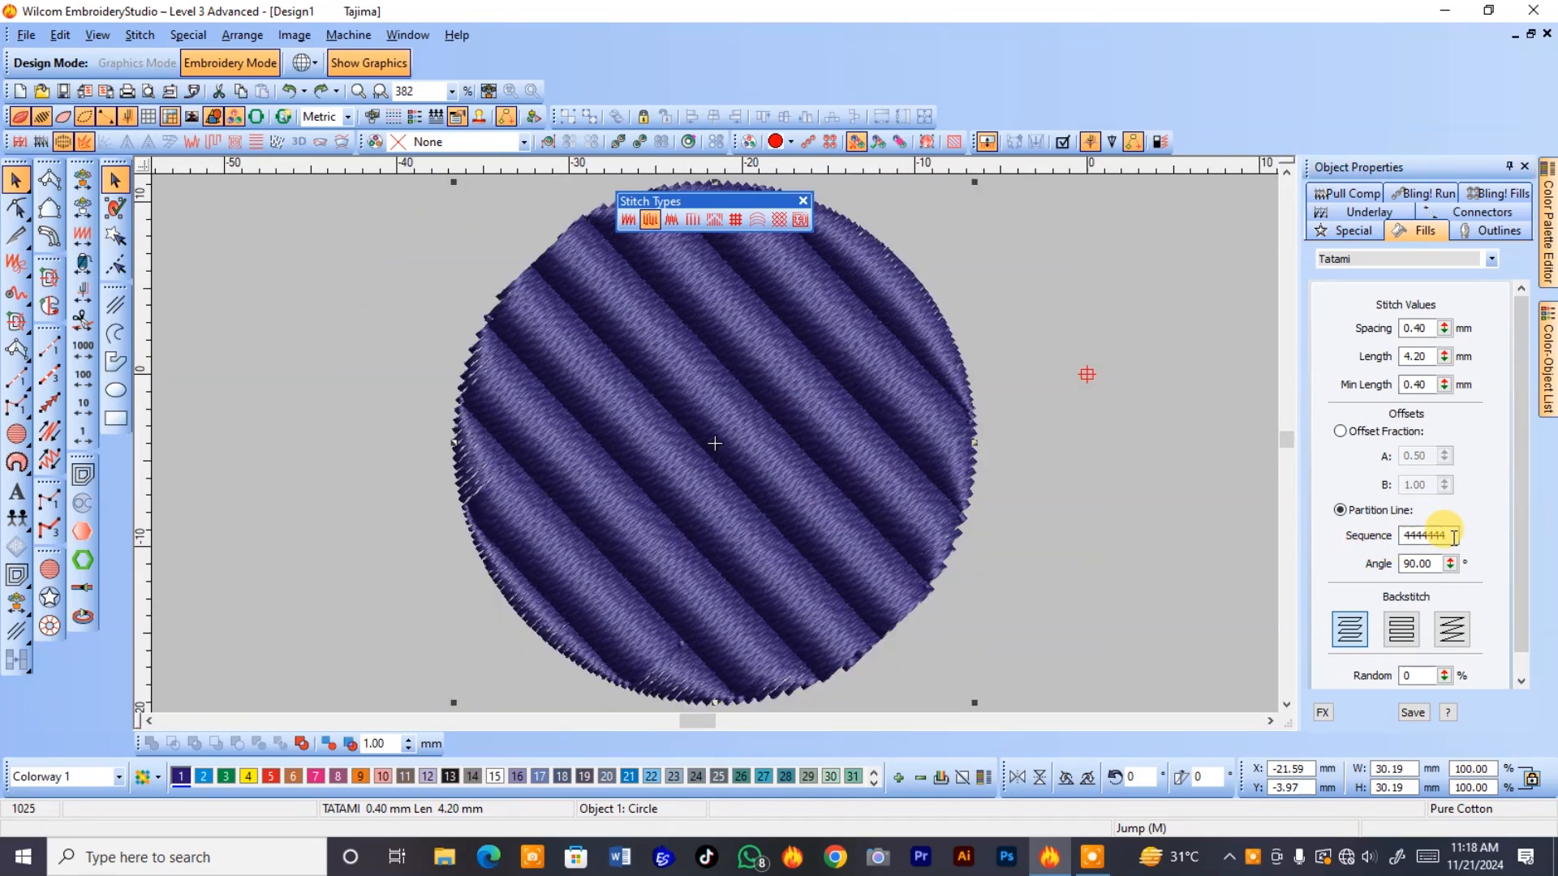
Set the partition line angle of the circle's tatami fill to 63.00°.
left_click_drag(1450, 568, 1345, 542)
left_click_drag(1453, 568, 1347, 512)
left_click_drag(1450, 563, 1362, 645)
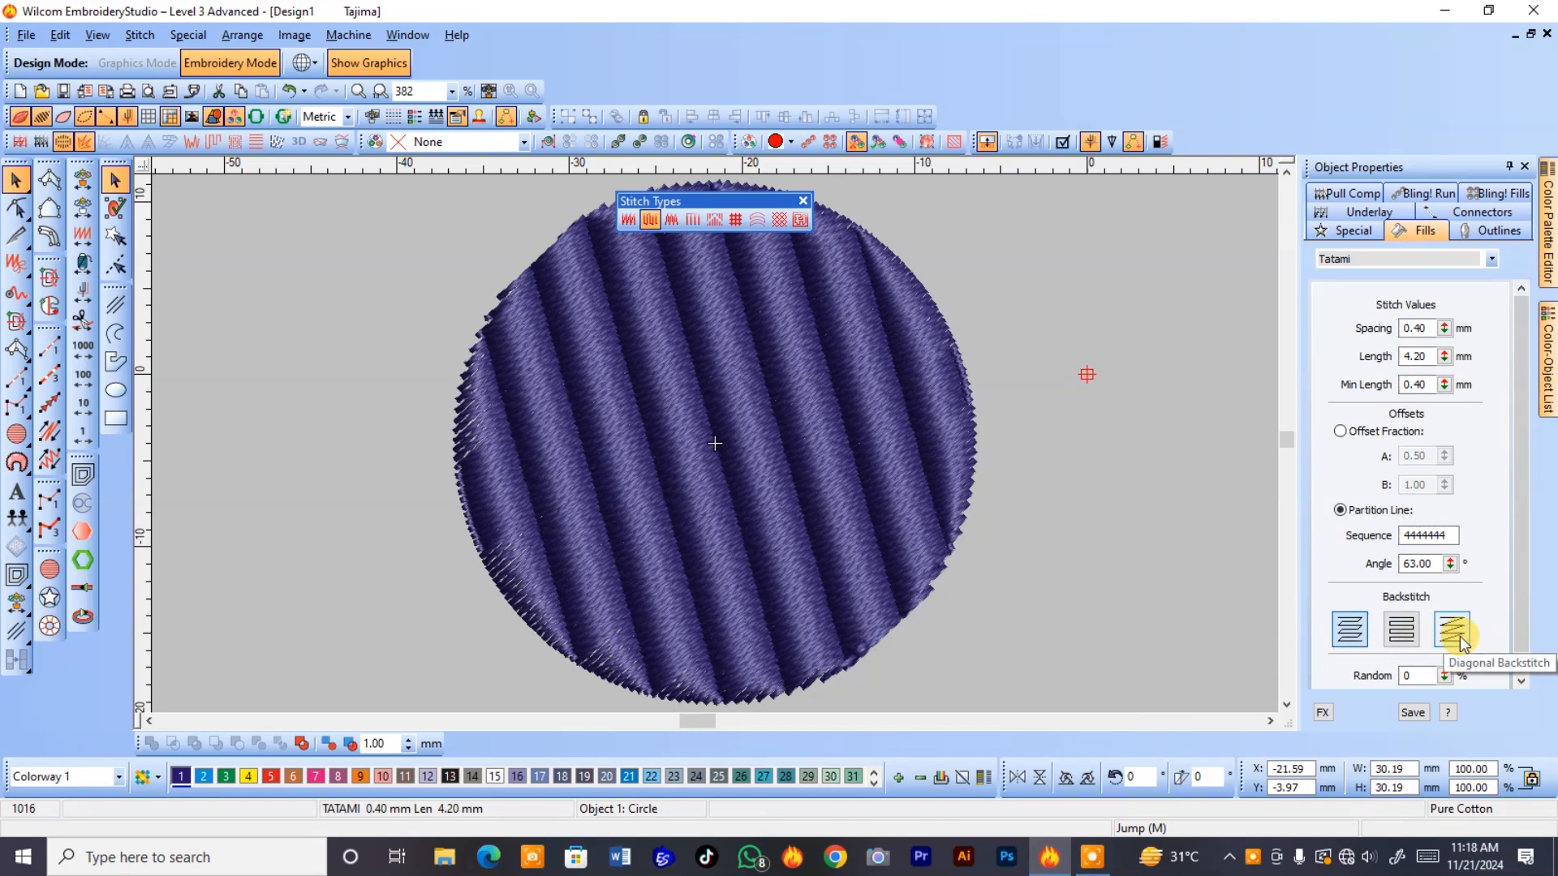
Turn off the realistic thread view and examine the row-end stitches at the circle's right edge.
left_click(730, 578)
key("t")
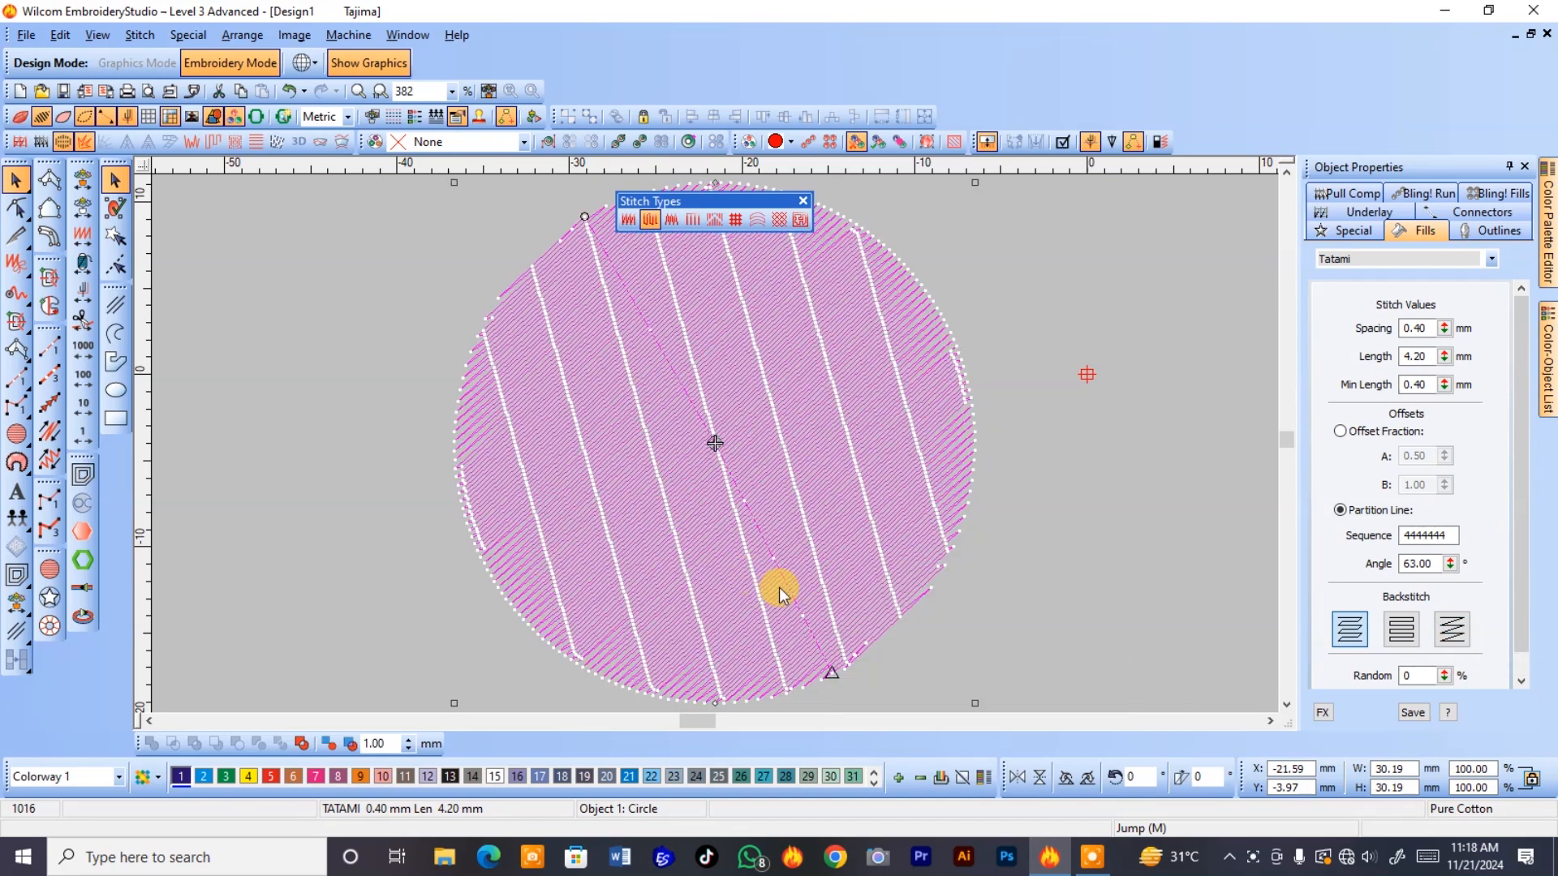
key("b")
left_click_drag(1007, 407, 905, 570)
key("b")
left_click_drag(824, 299, 564, 490)
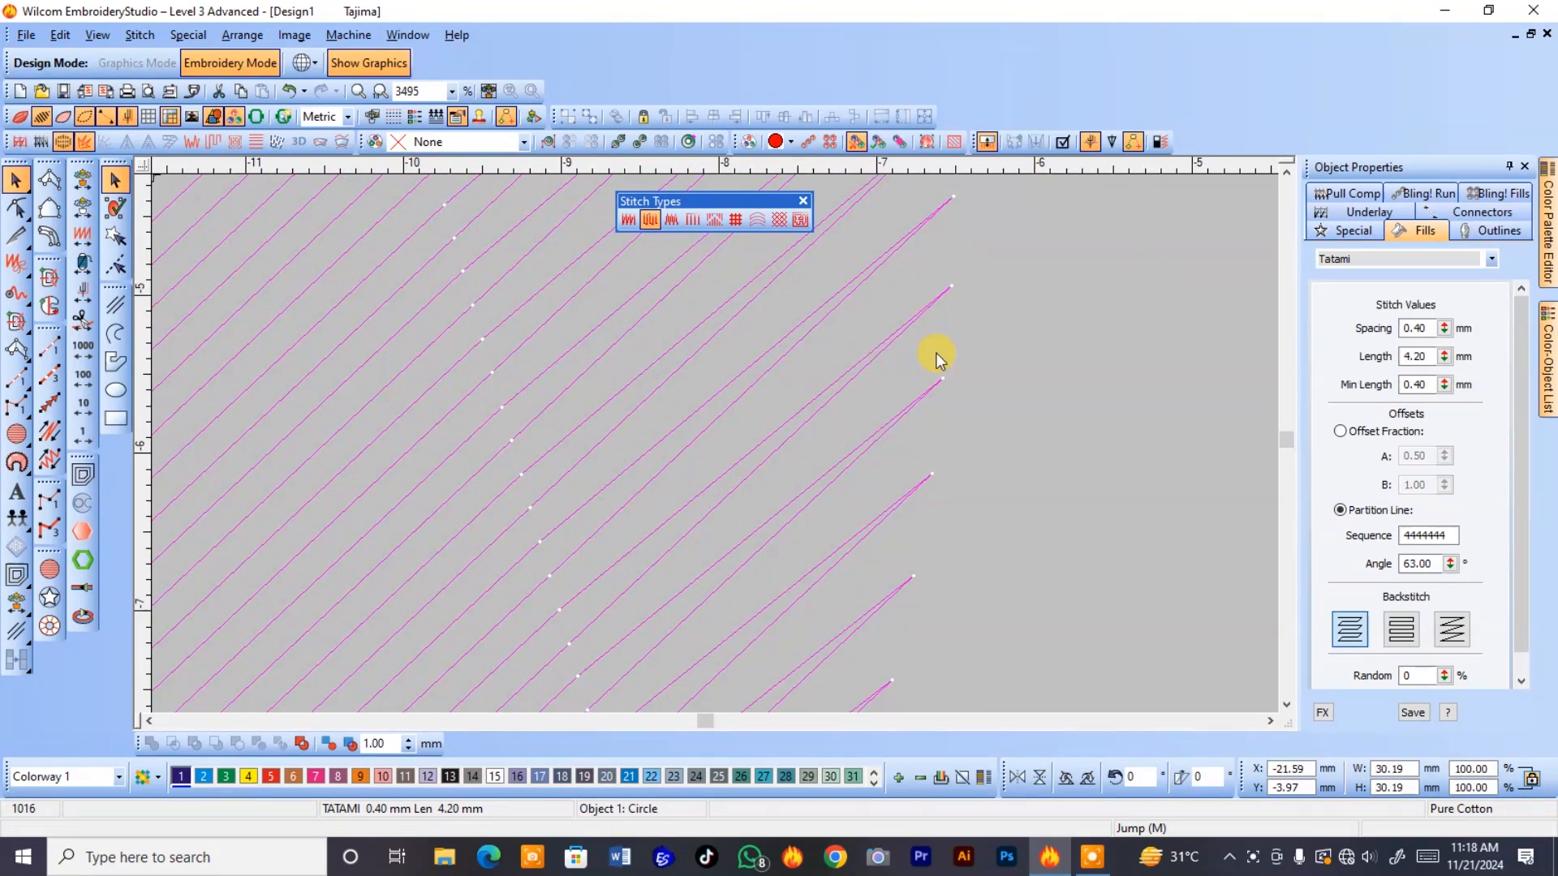
Compare the first two backstitch types at the circle's edge and apply Diagonal Backstitch to the tatami fill.
left_click(1353, 628)
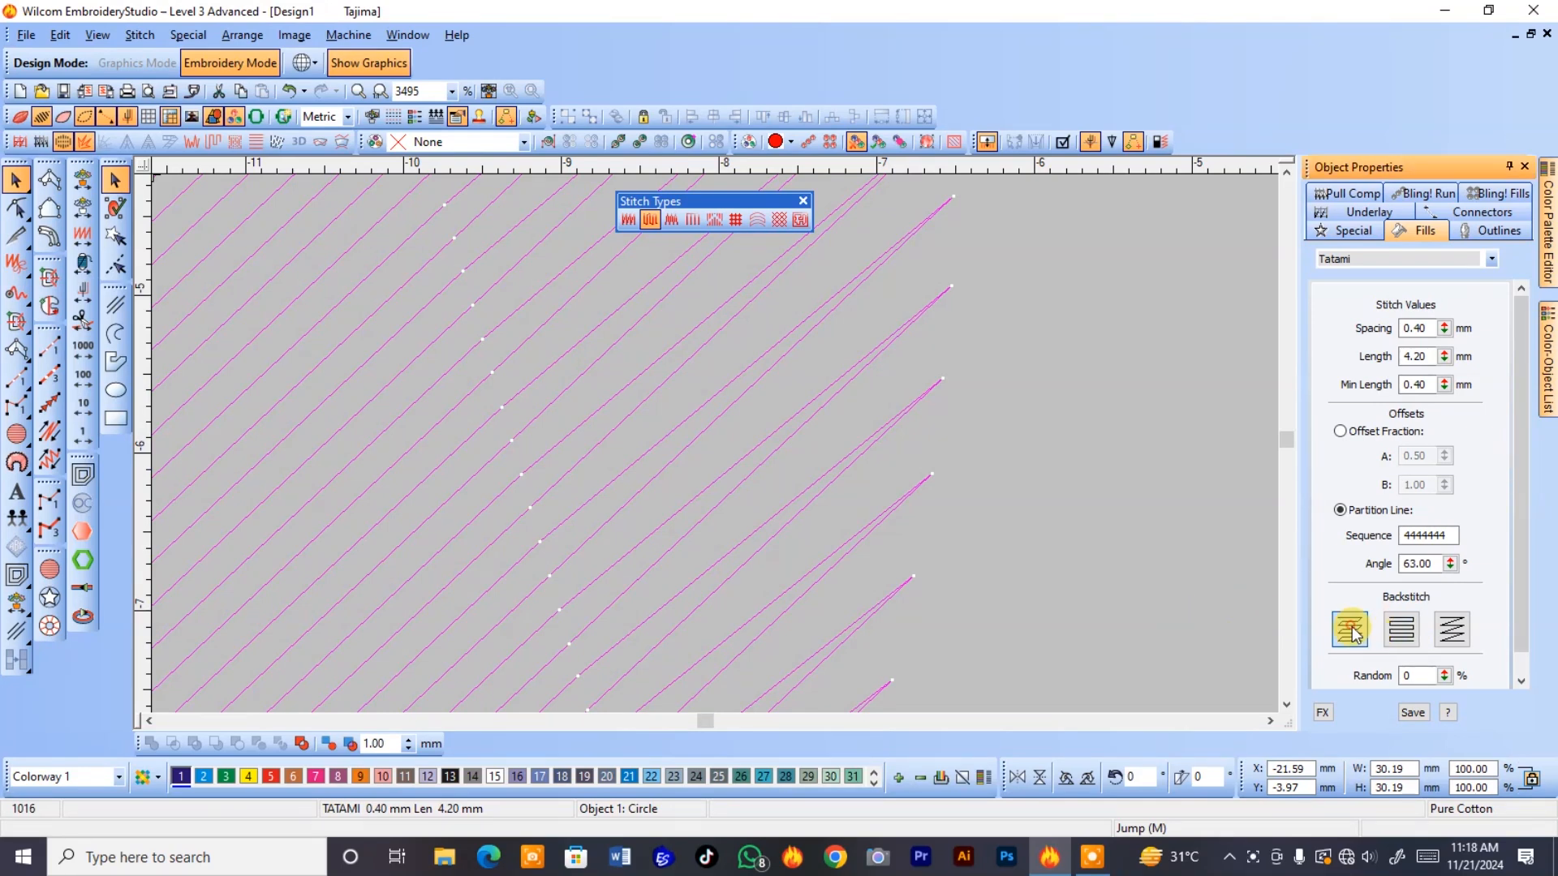
left_click(1405, 636)
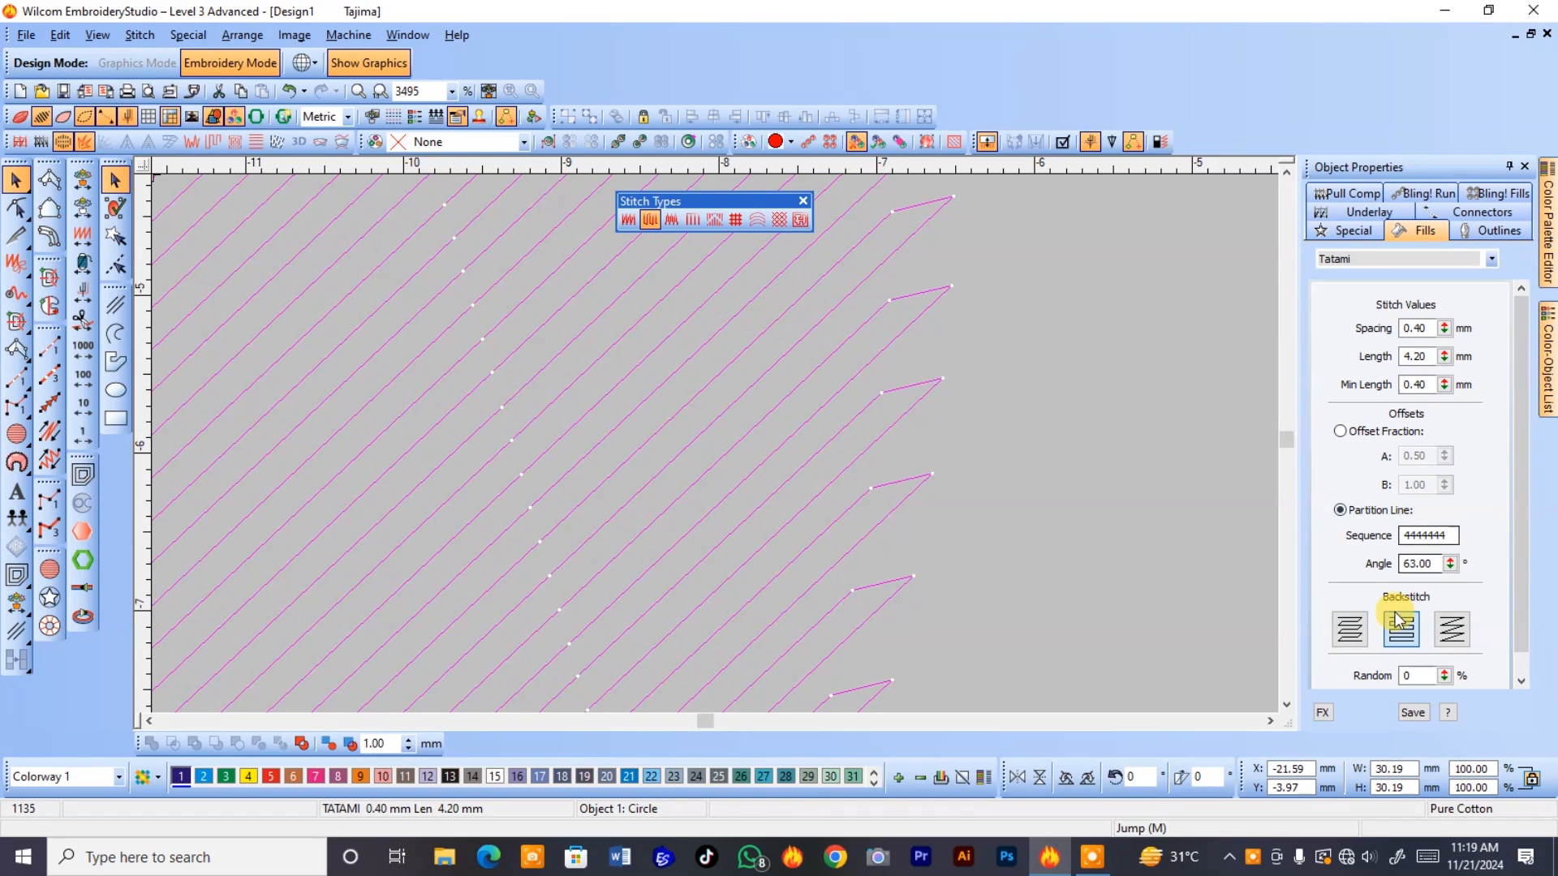
left_click(1359, 630)
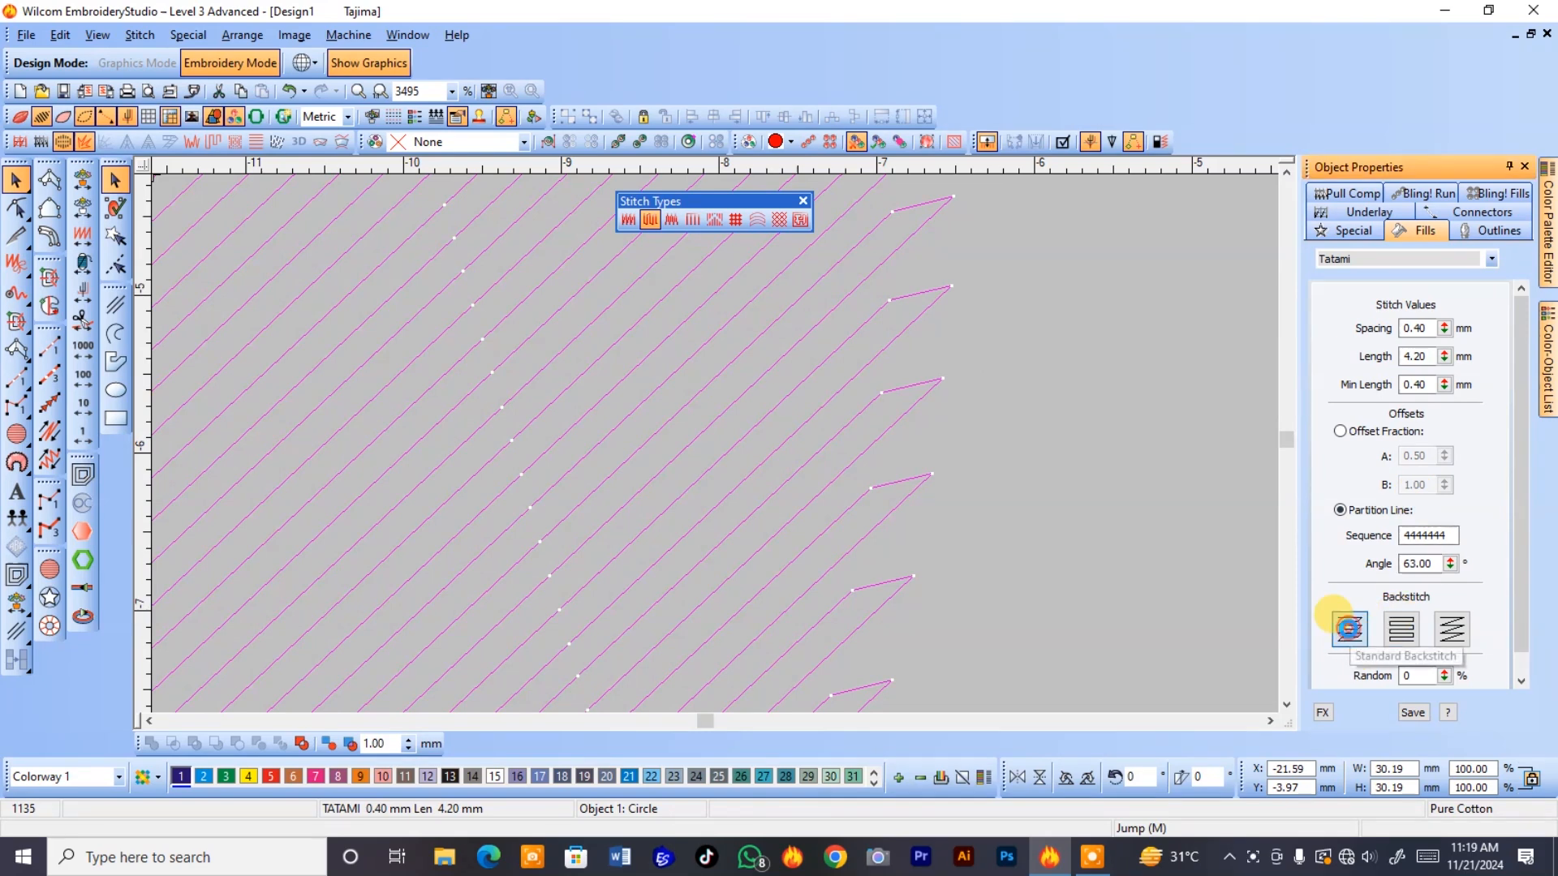
left_click(1453, 630)
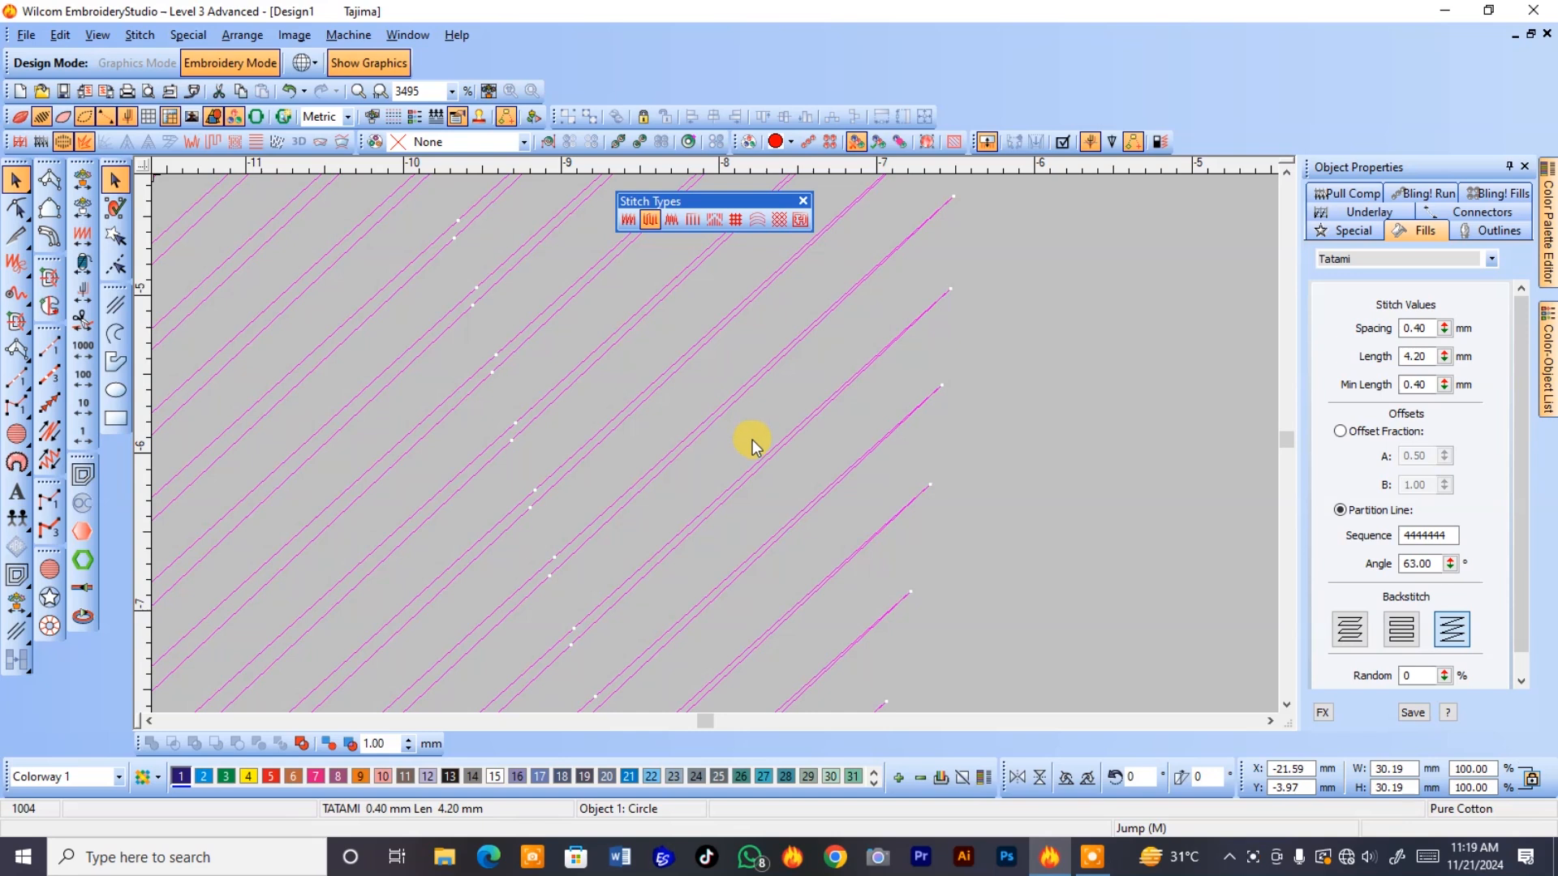
scroll(753, 440, "down", 2)
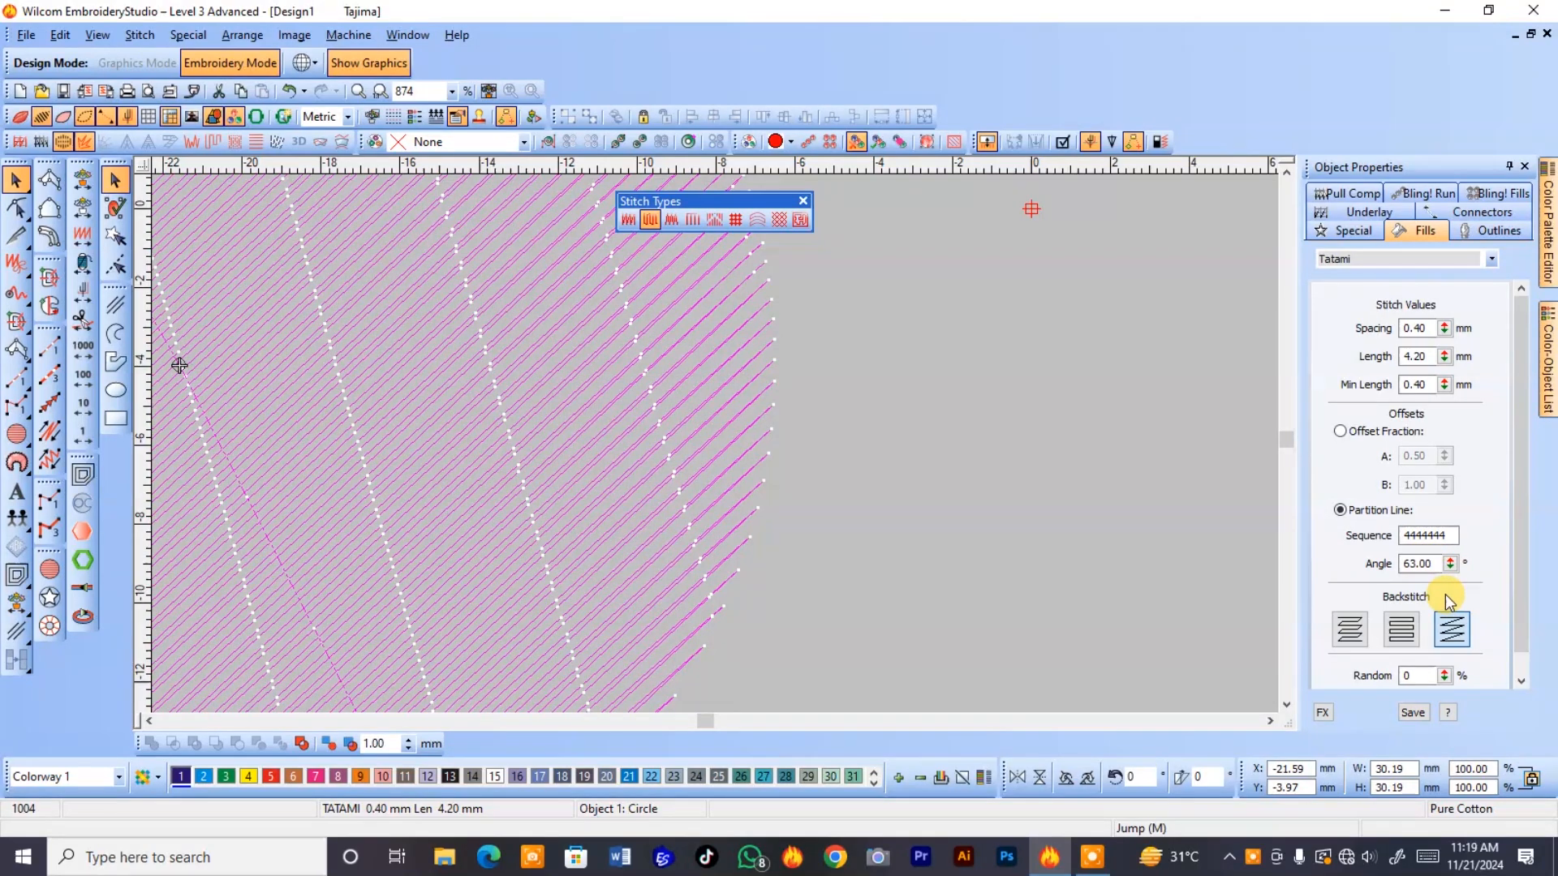
Set the random factor of the circle's tatami fill to 10%.
scroll(1448, 600, "down", 1)
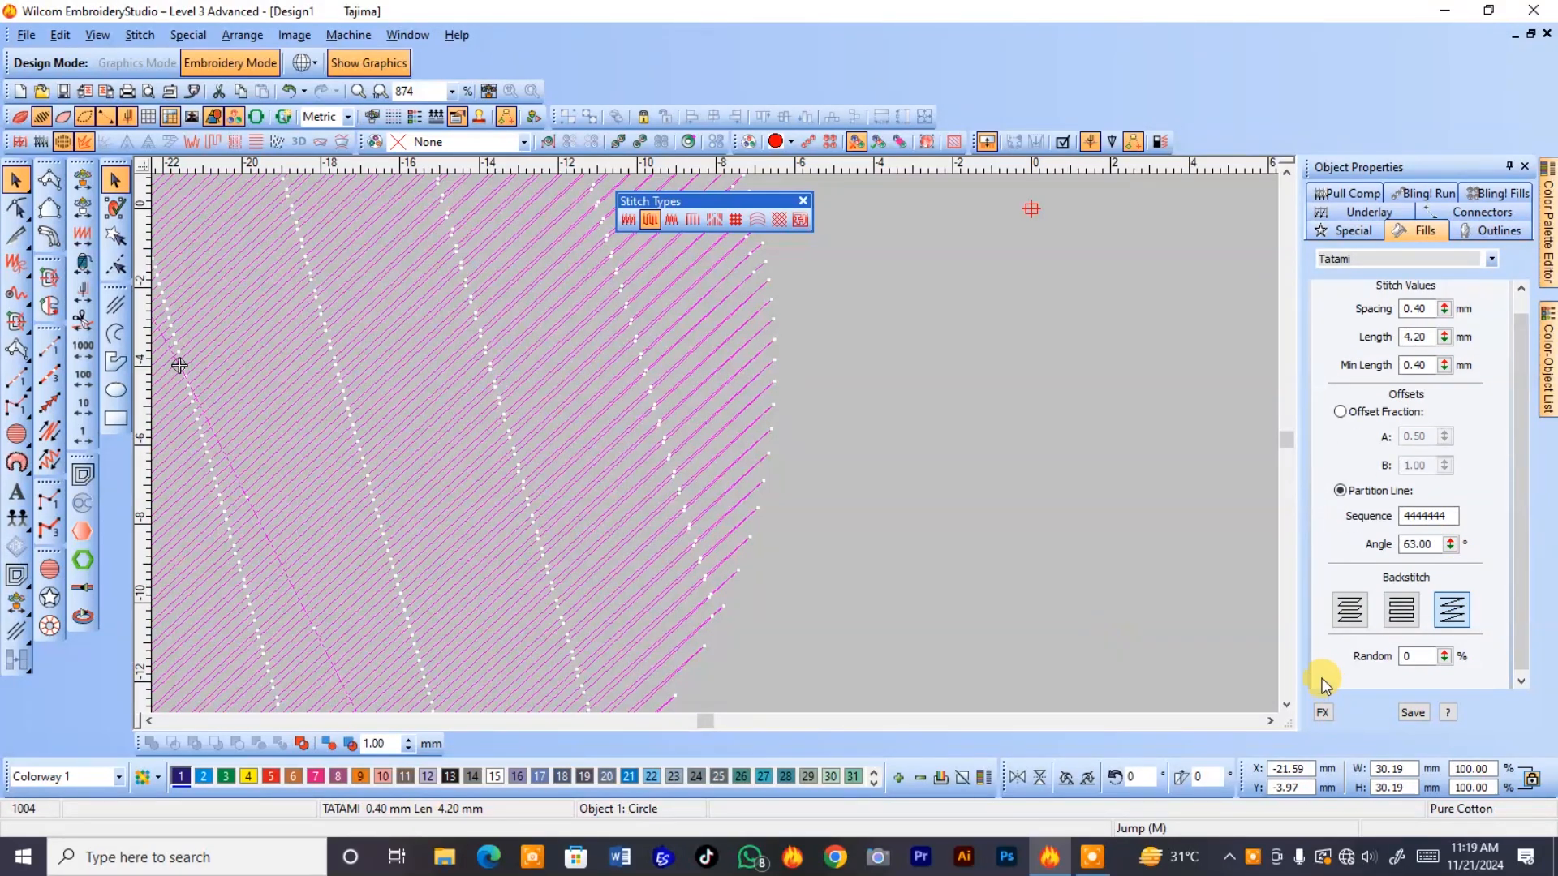
left_click(1415, 656)
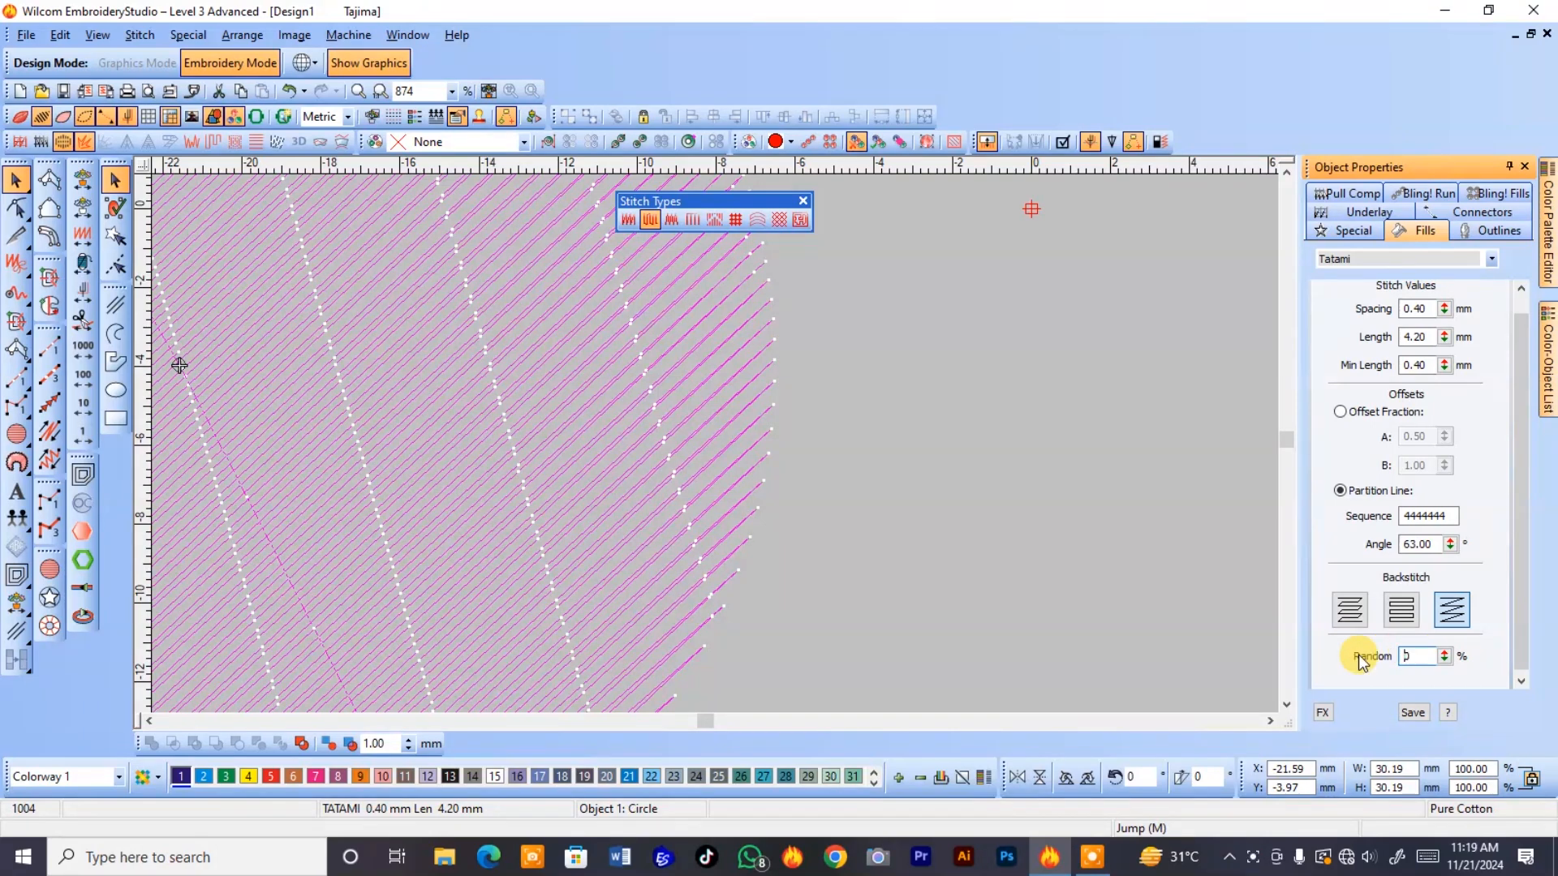
left_click(683, 586)
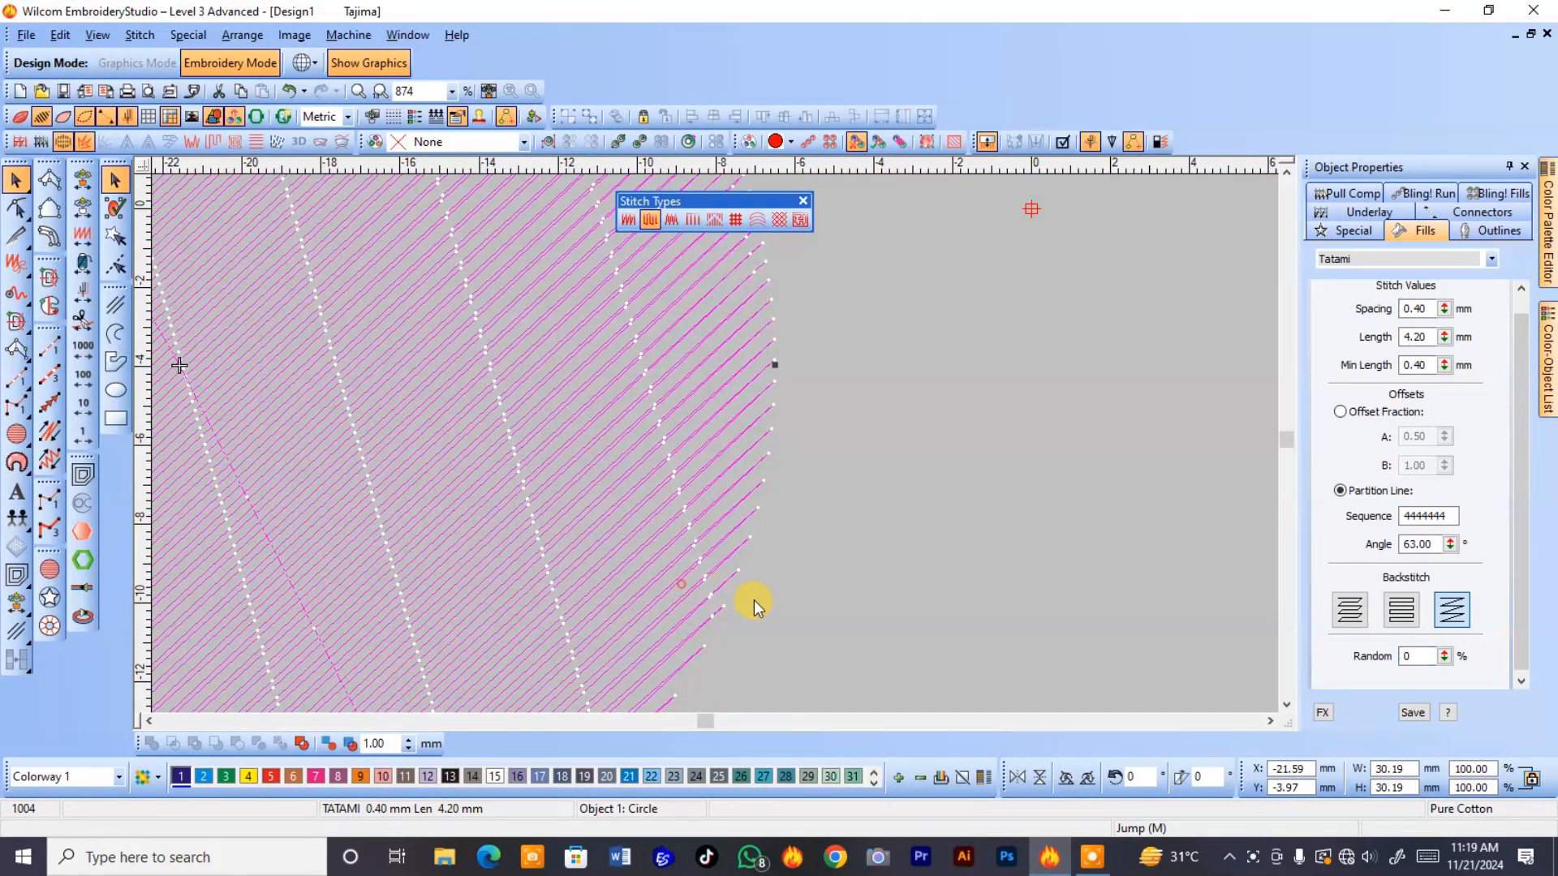
key("b")
left_click_drag(362, 404, 904, 636)
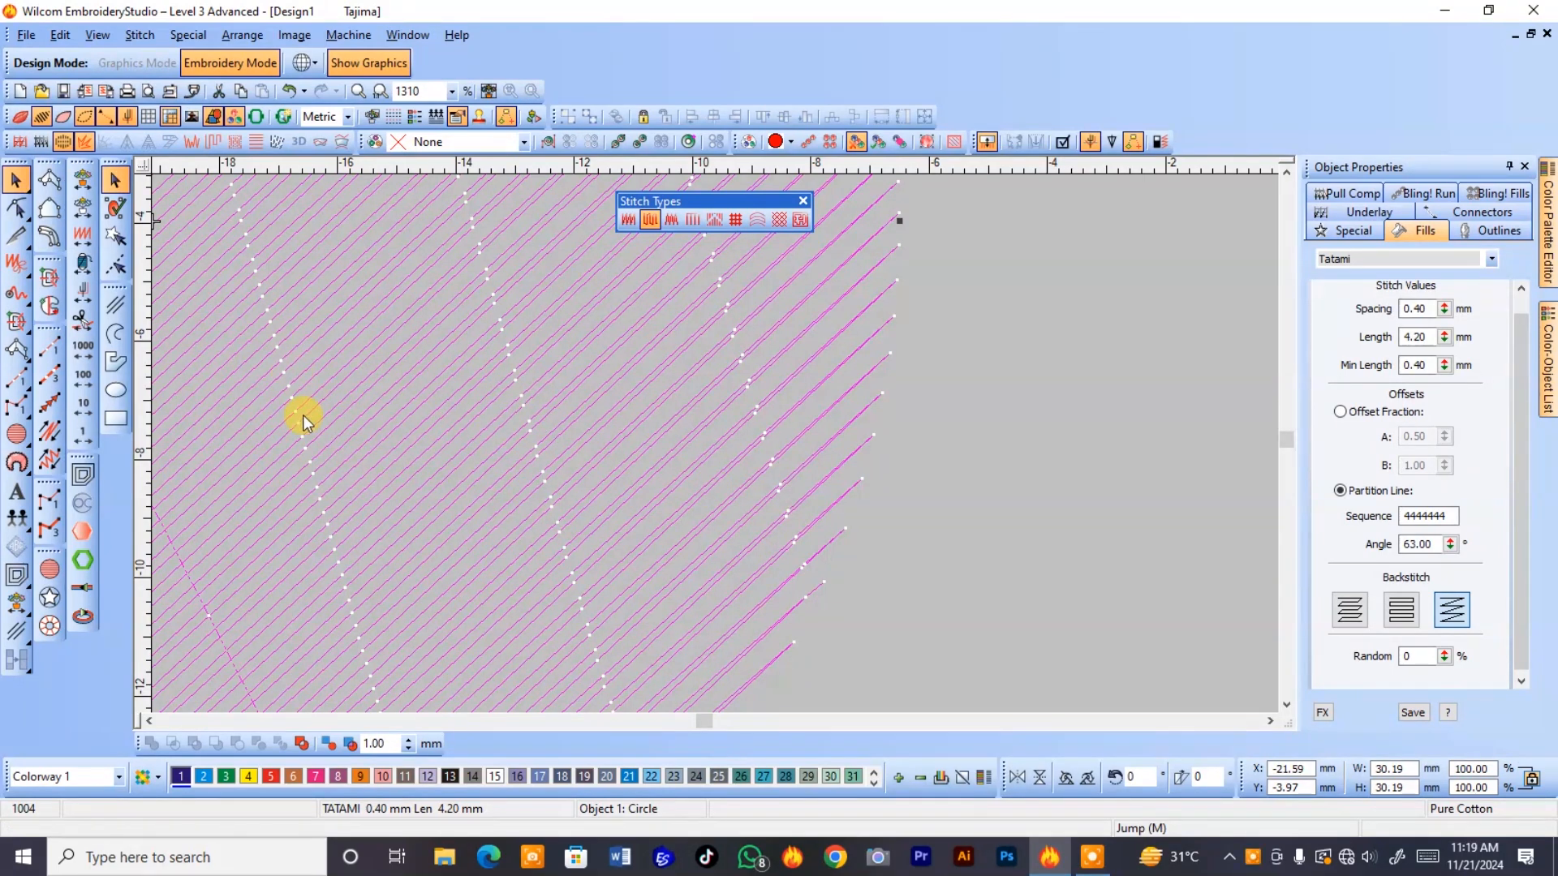
left_click(1416, 655)
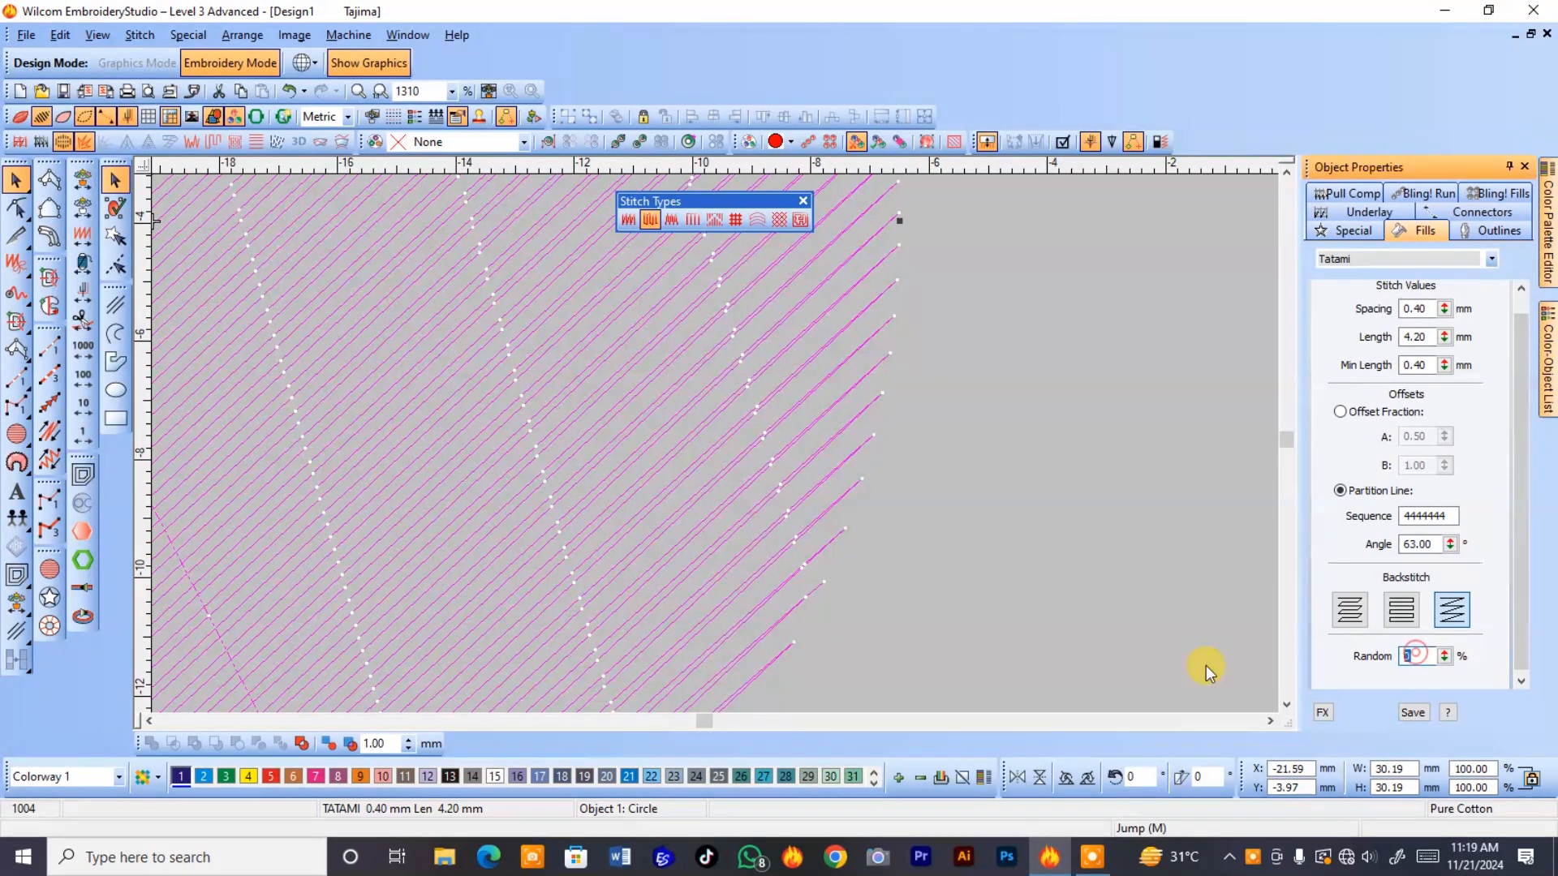
type("10")
key("Return")
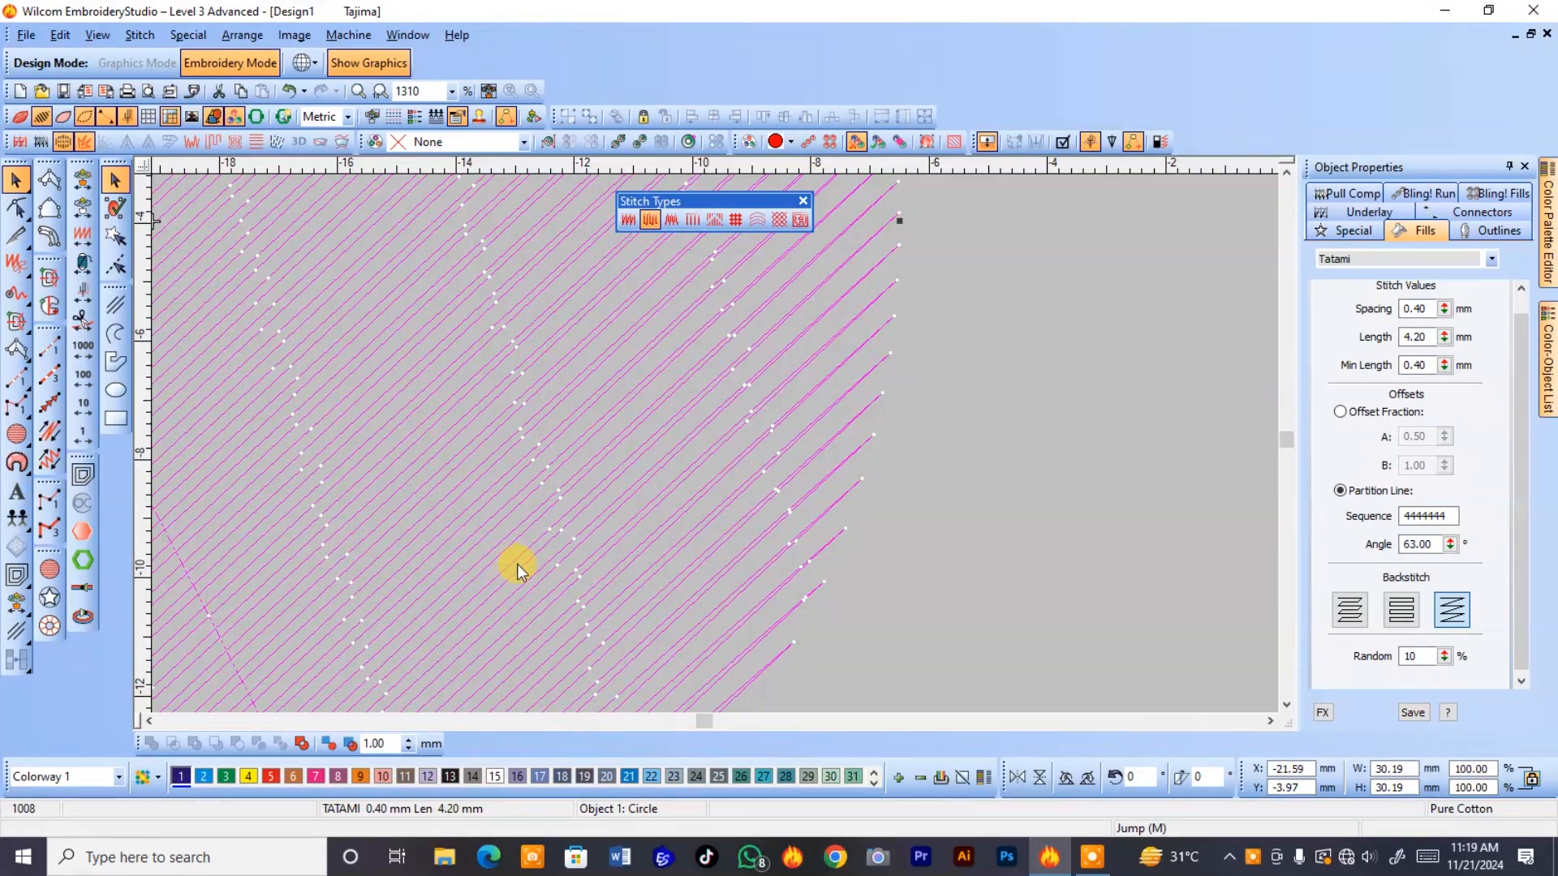
Inspect the needle points inside the circle up close and set the tatami fill's random factor to 50%.
key("b")
left_click_drag(460, 368, 603, 630)
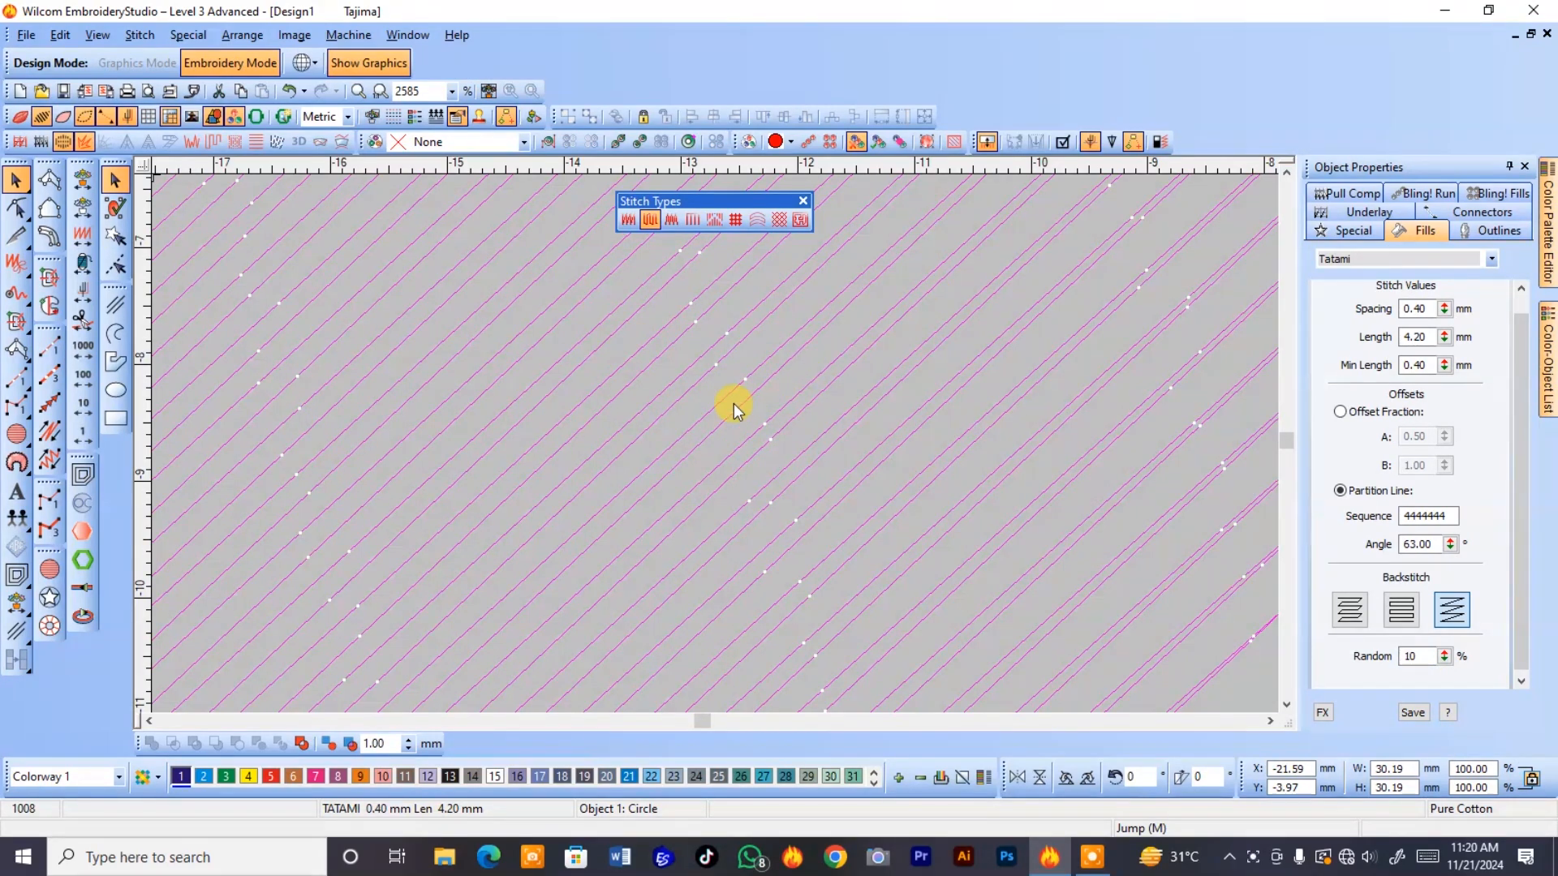
scroll(943, 556, "down", 3)
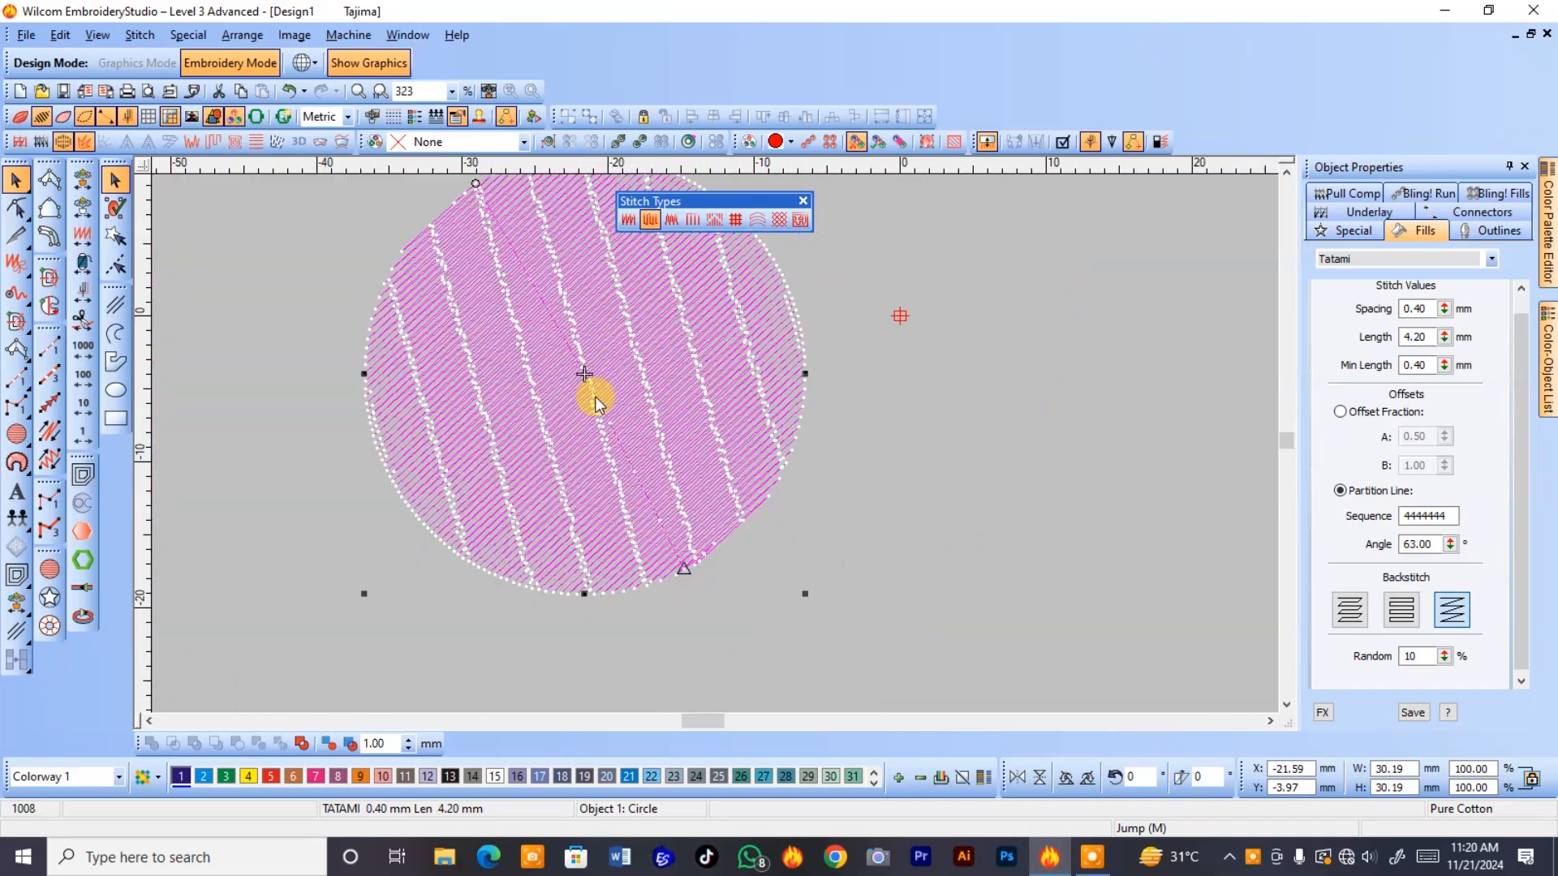
key("b")
left_click_drag(495, 310, 583, 394)
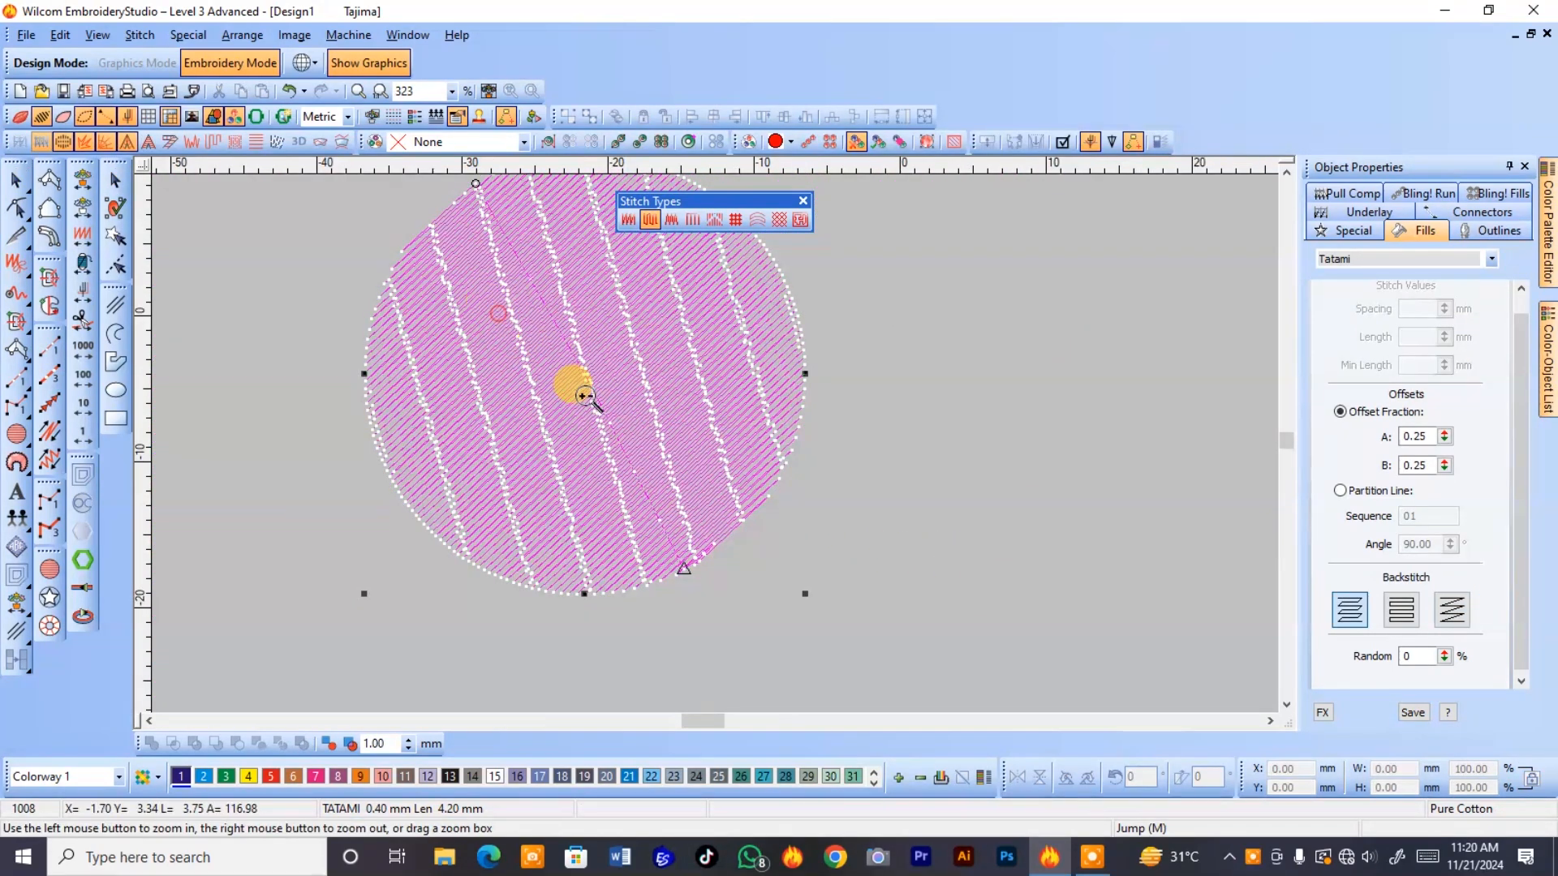
double_click(1412, 656)
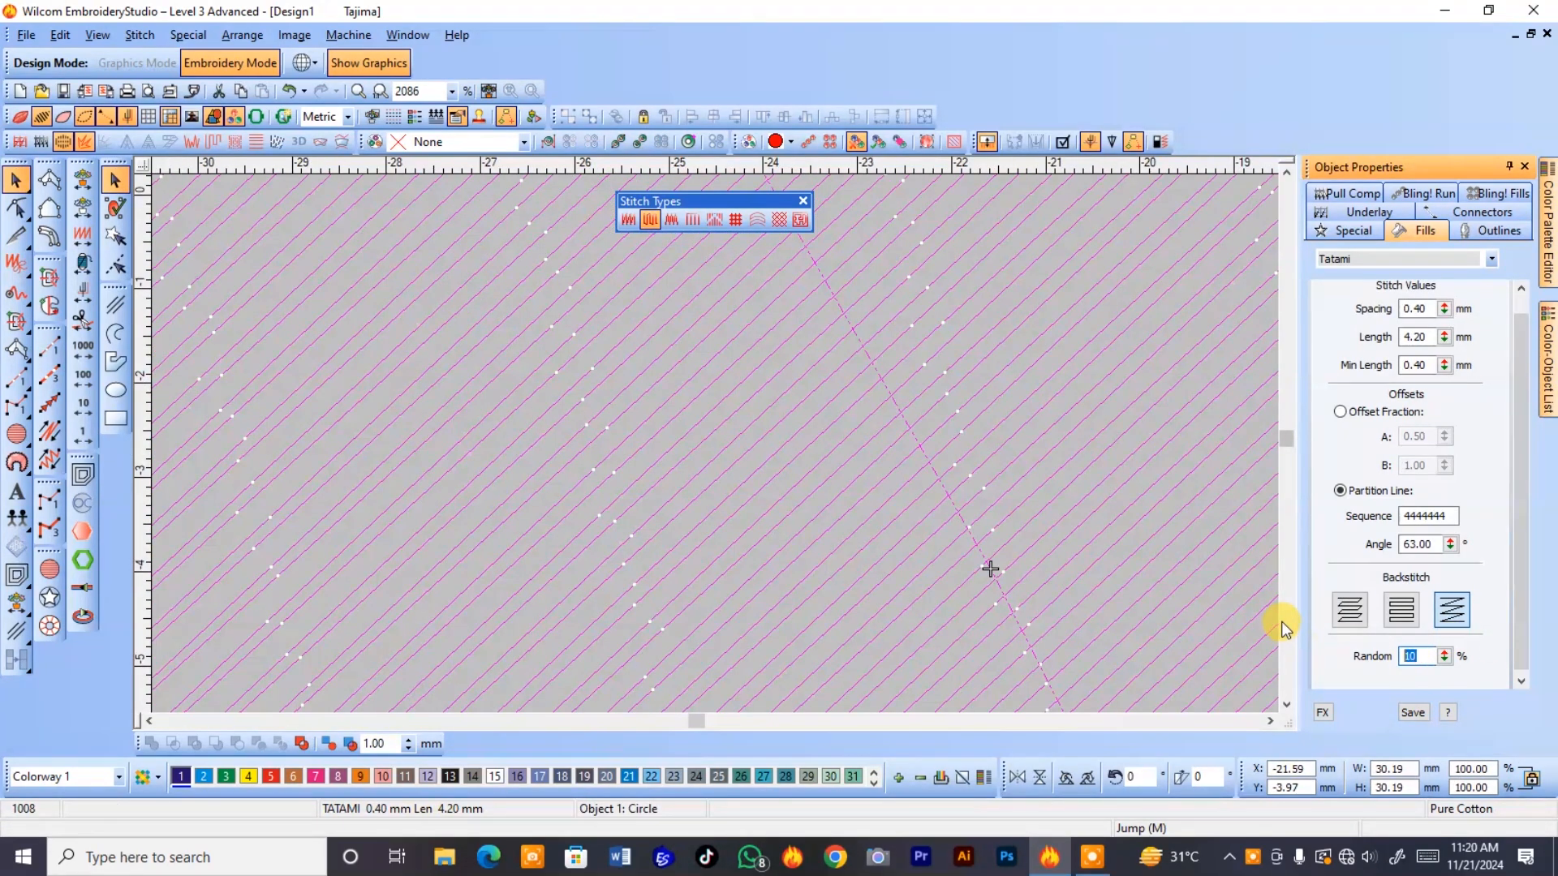
type("5")
type("0")
key("Return")
scroll(978, 440, "down", 2)
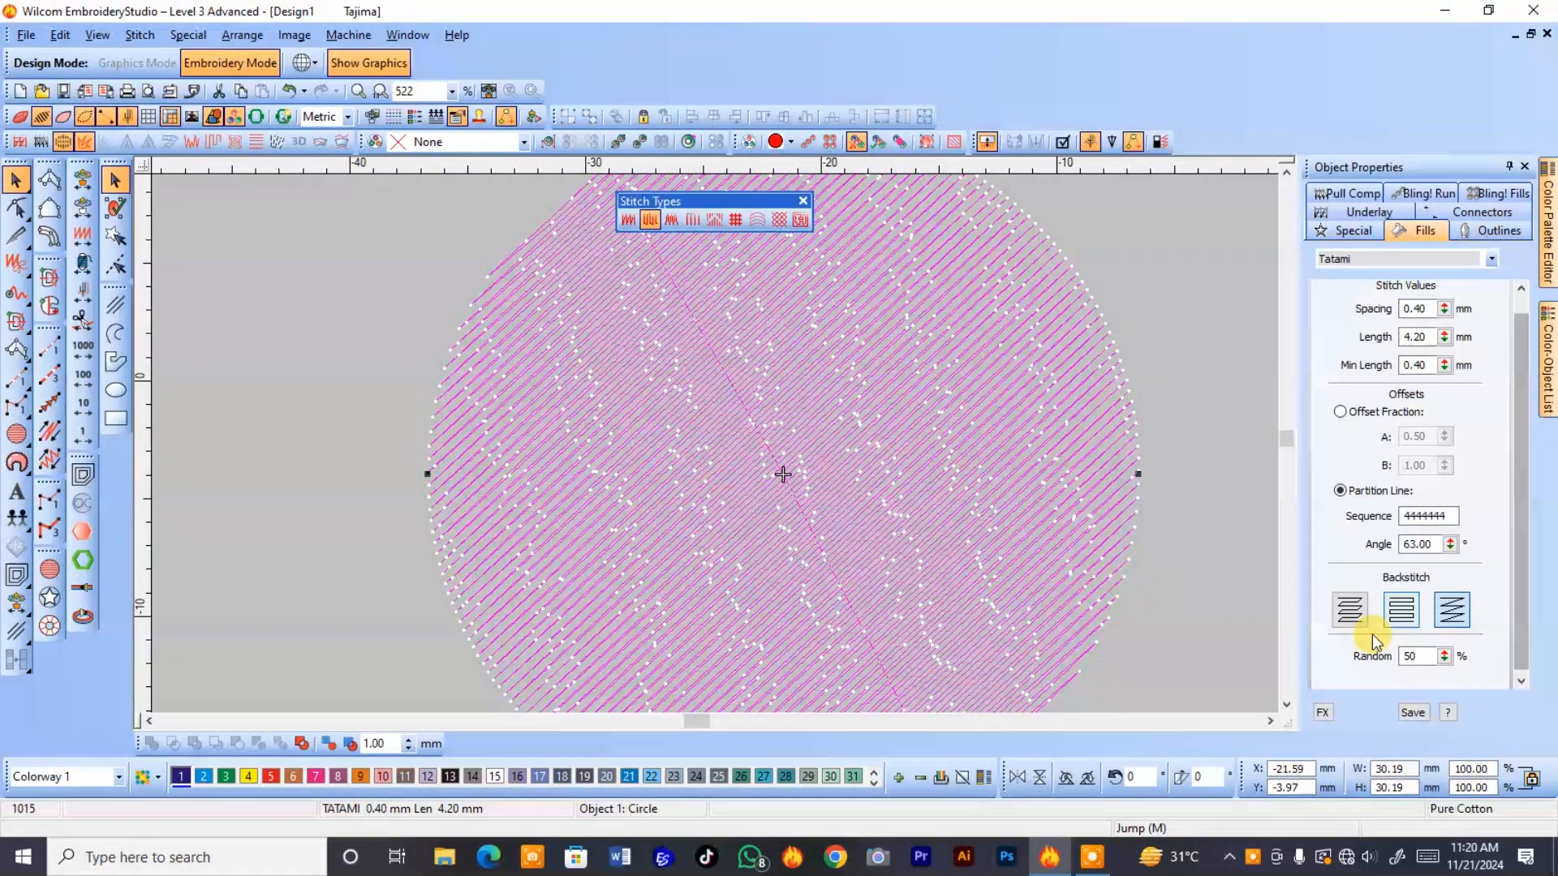
Switch the circle's tatami offset method from Partition Line back to Offset Fraction.
double_click(1411, 656)
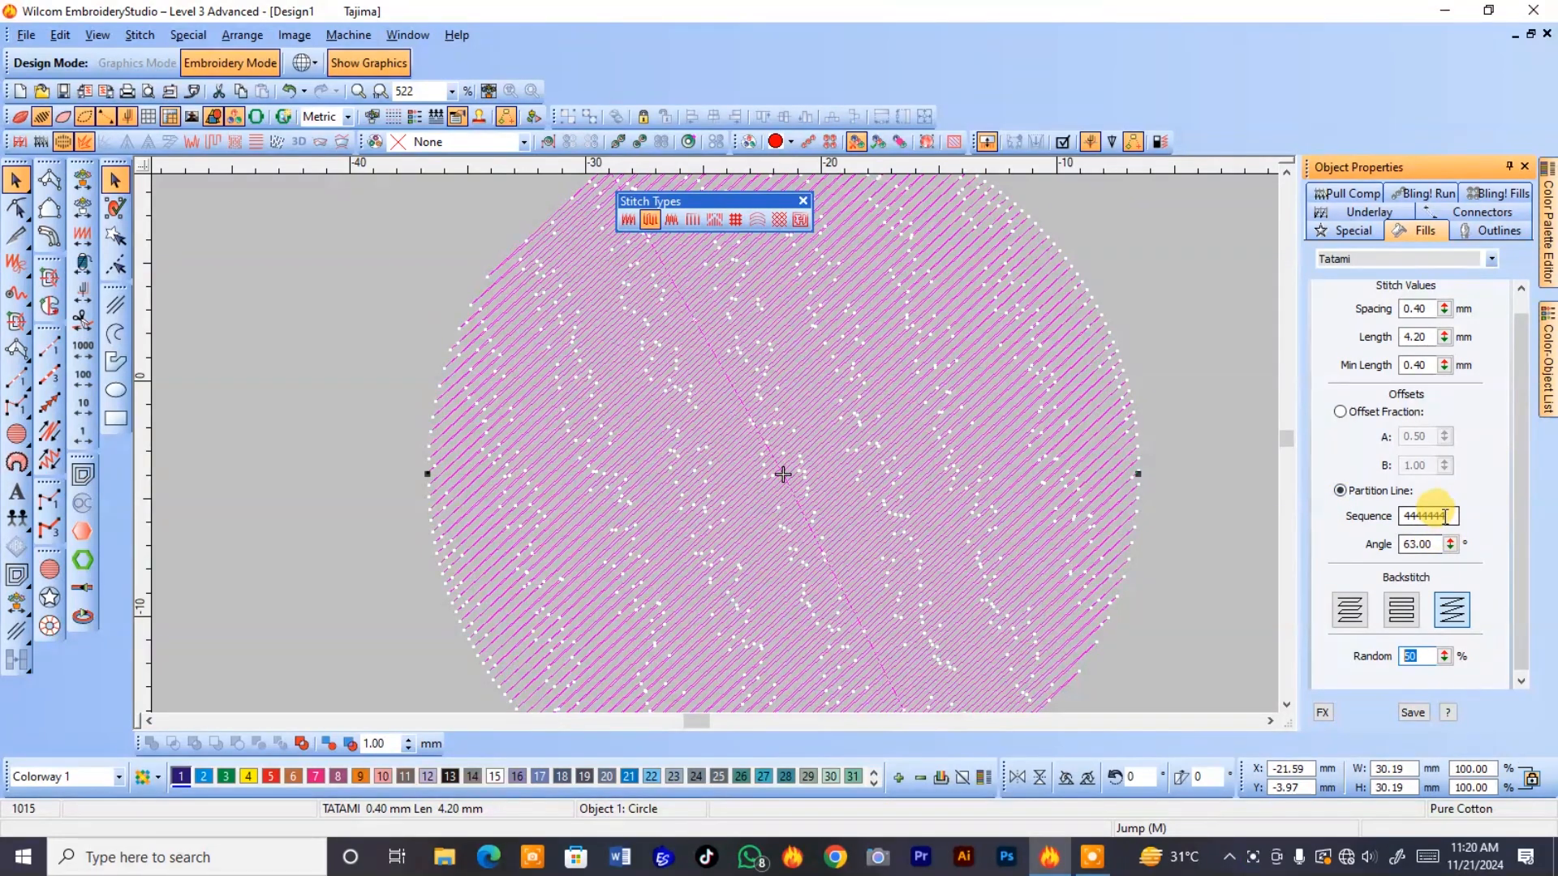
left_click(1341, 412)
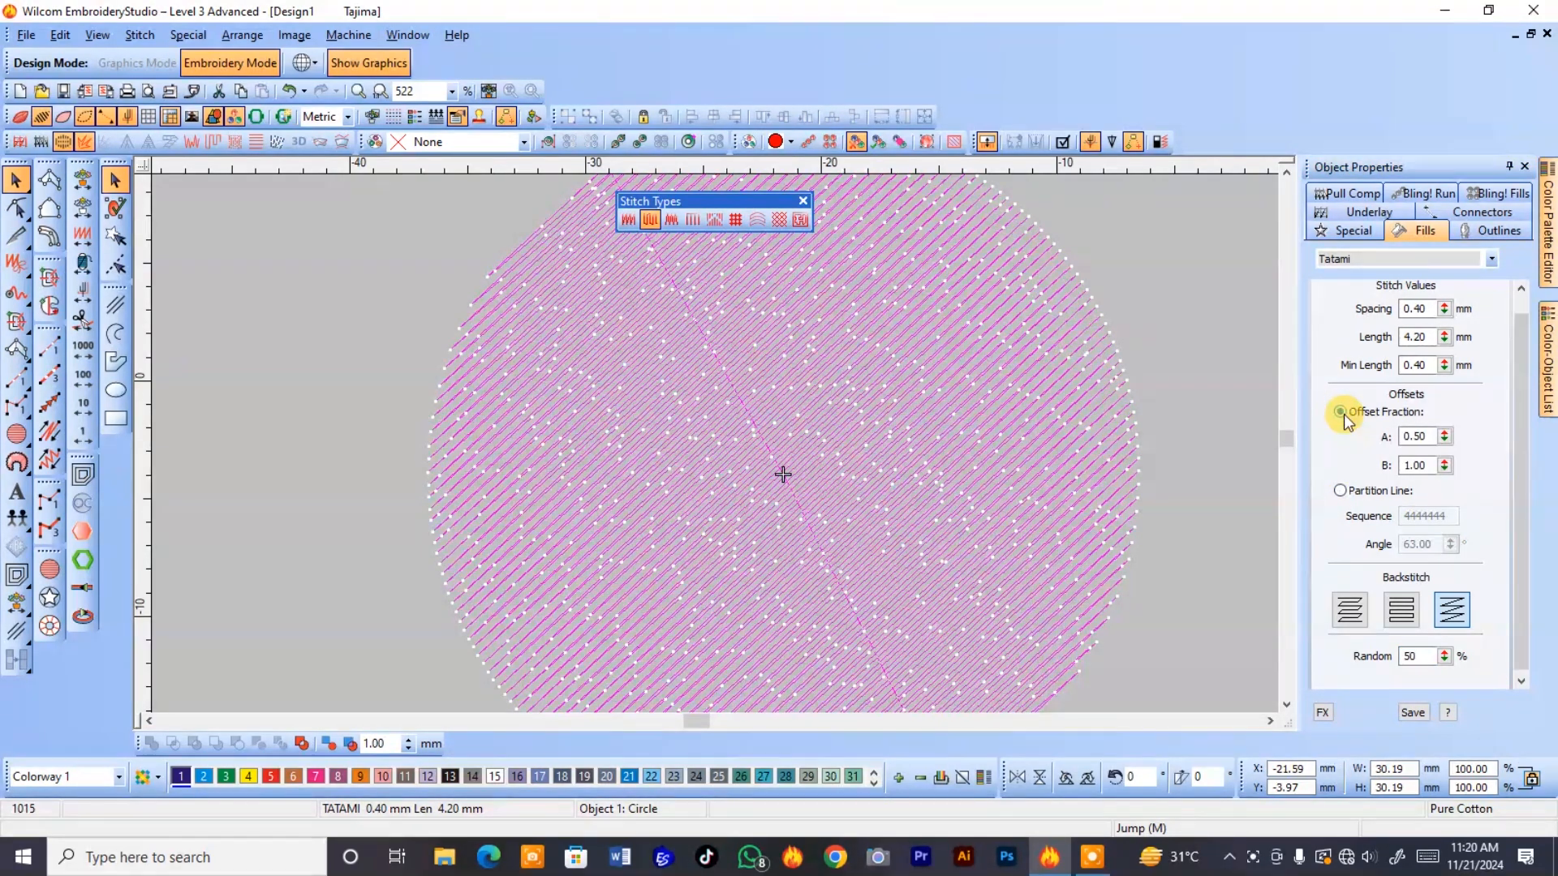
left_click(1411, 438)
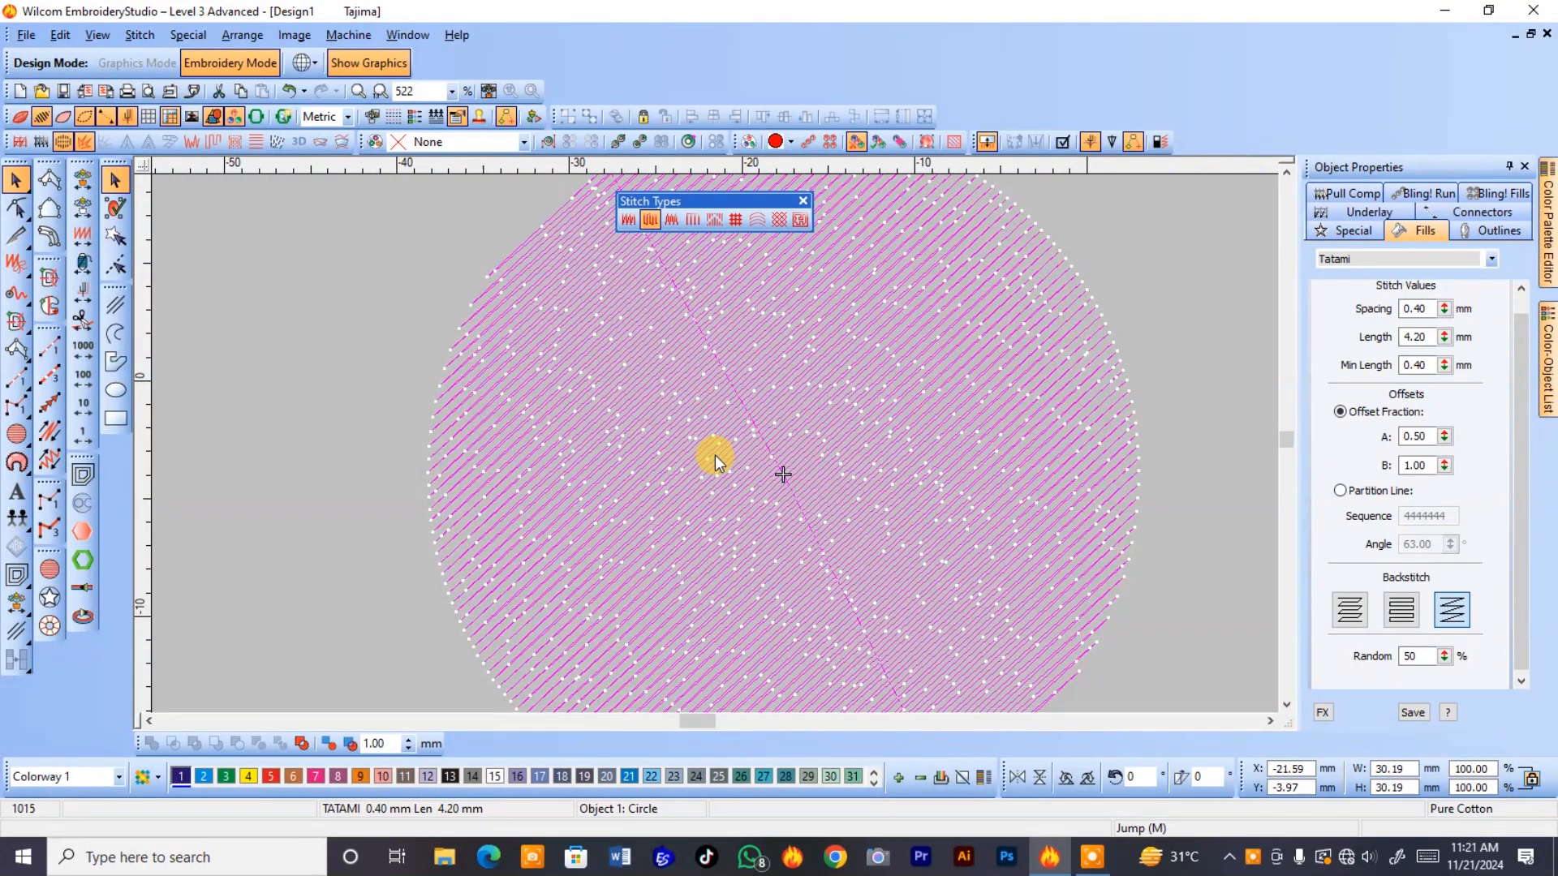
scroll(714, 455, "down", 1)
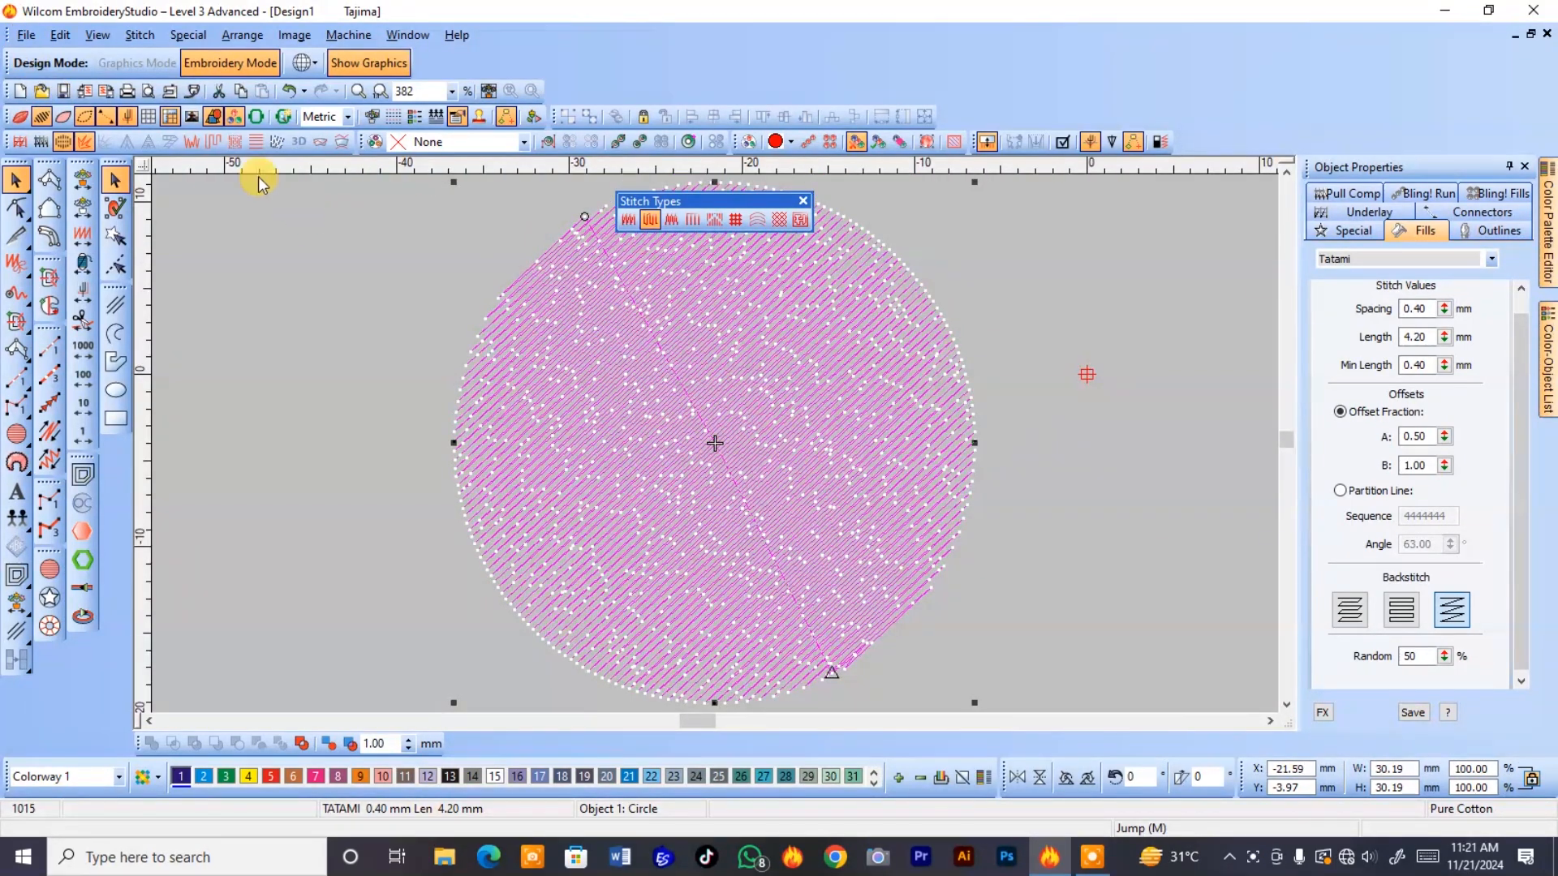
Apply the Trapunto effect to the circle's tatami fill and inspect the travel stitches along its edge.
left_click(214, 144)
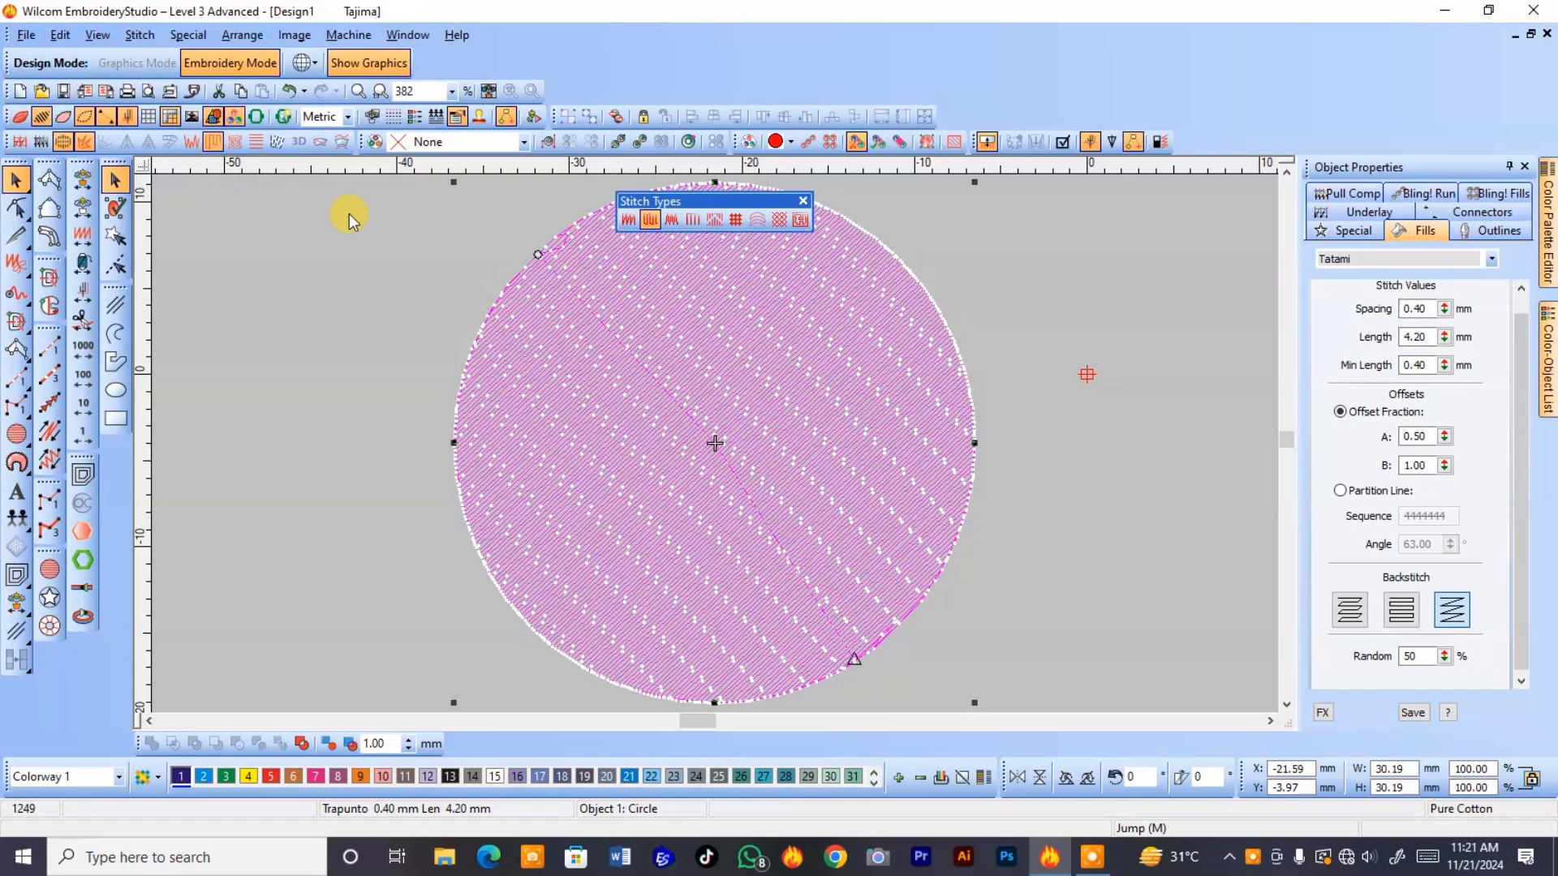
key("b")
left_click_drag(970, 284, 912, 385)
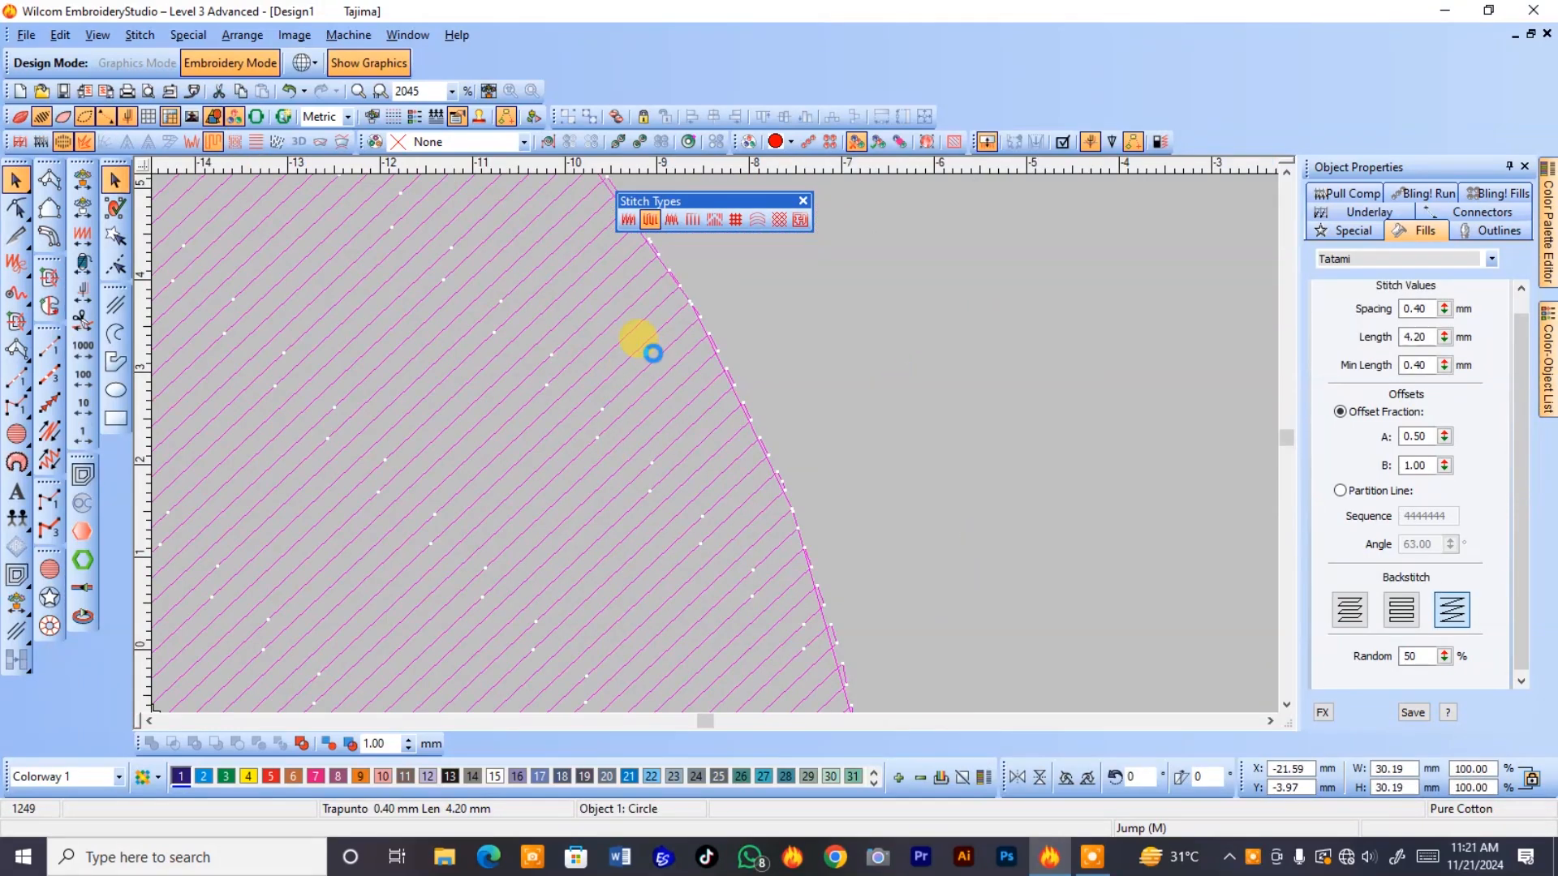
key("shift+z")
key("shift+z")
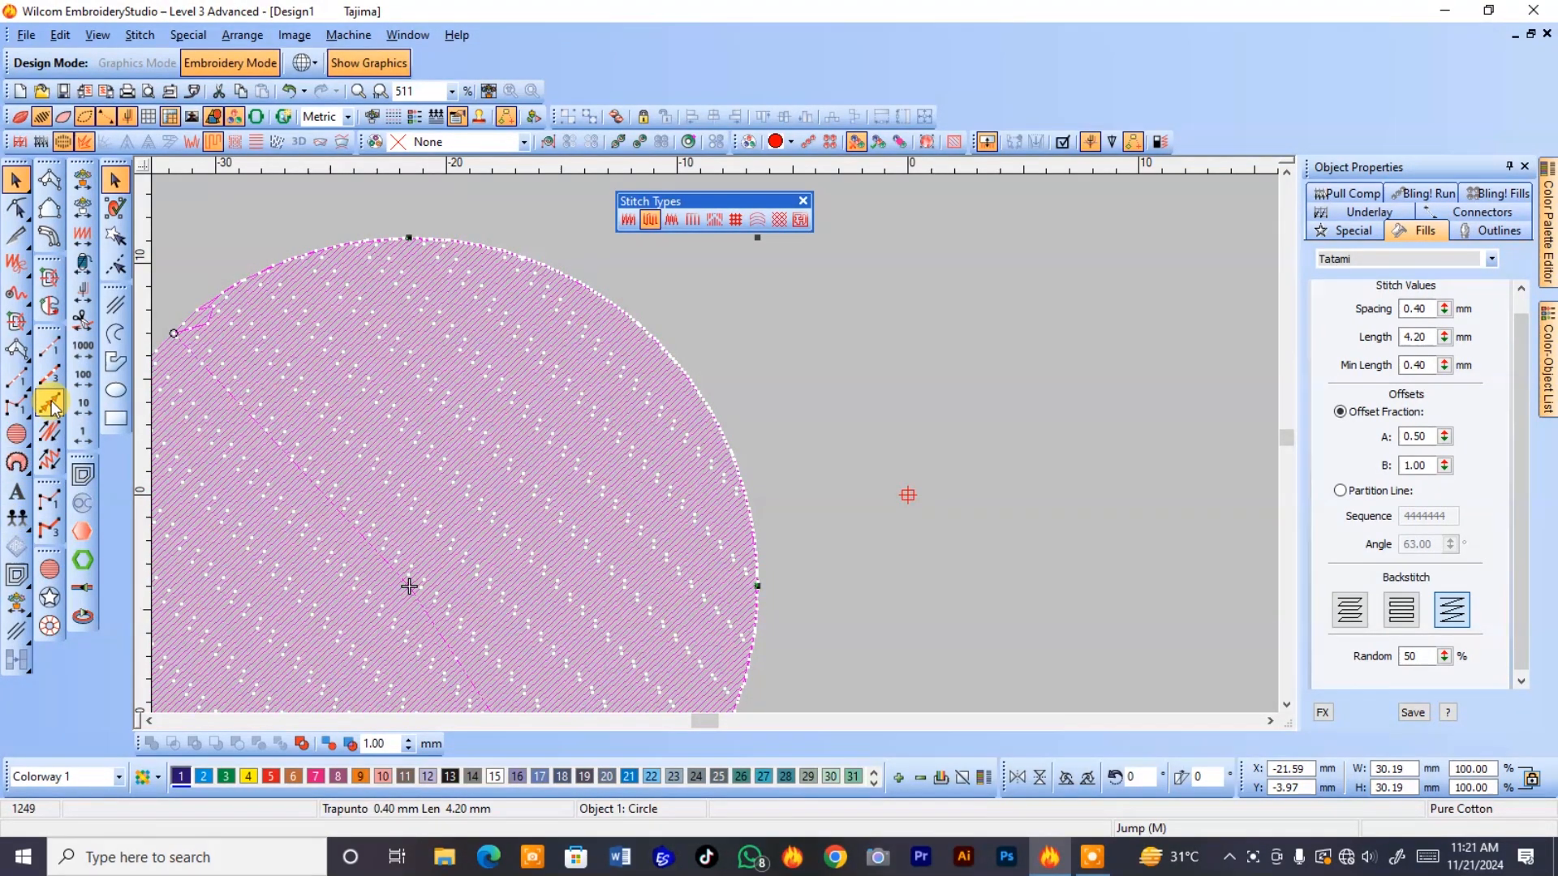
Digitize a horizontal tatami-filled Input C column beside the circle, about 15.5 mm long and 3 mm wide.
left_click(49, 236)
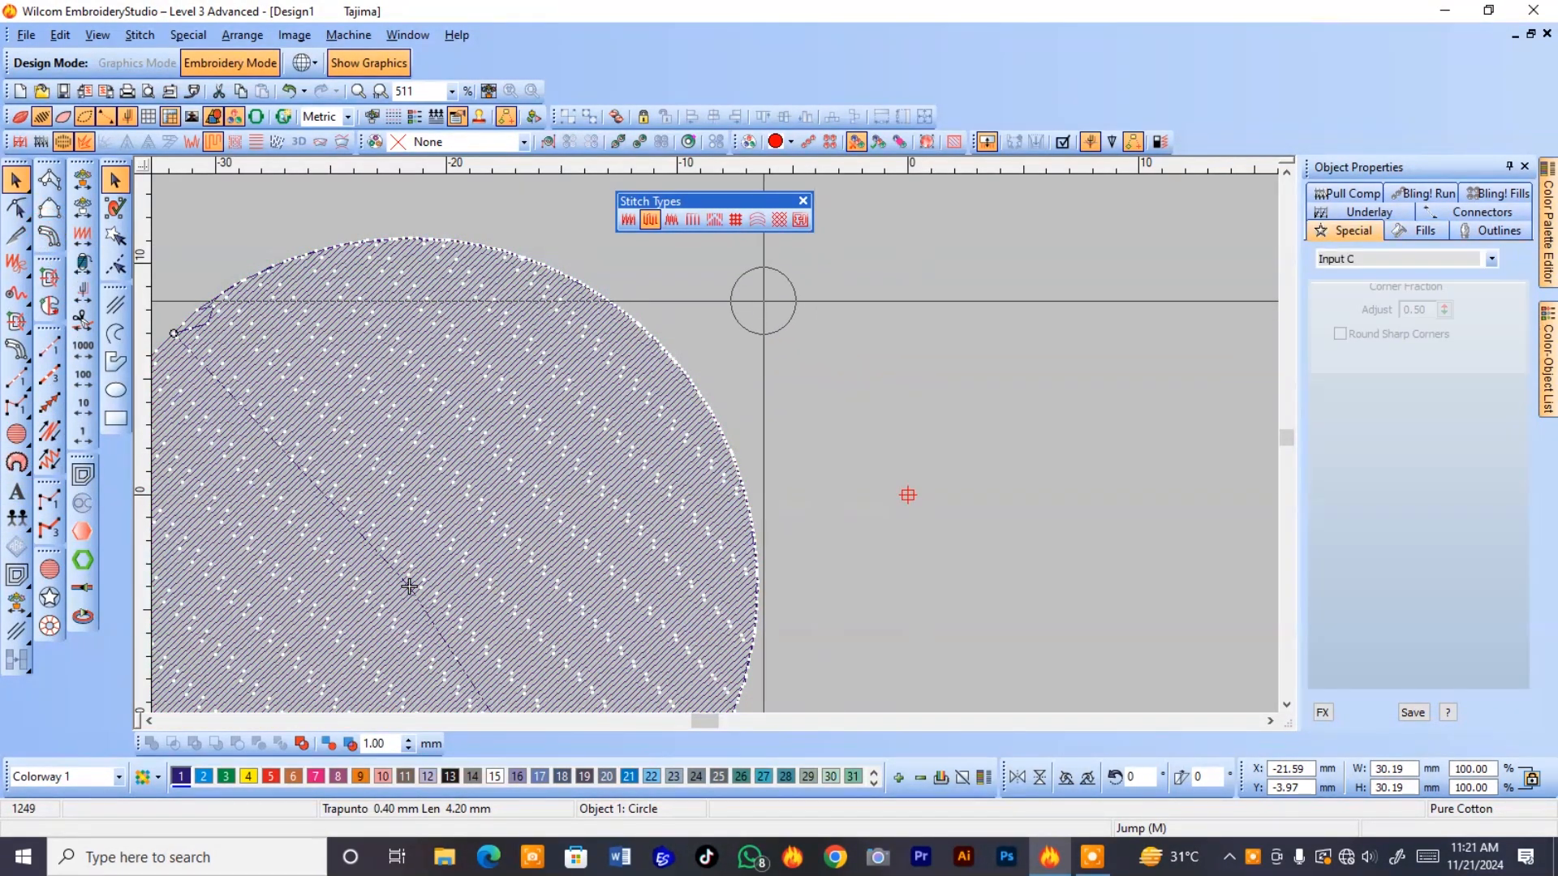
left_click(799, 498)
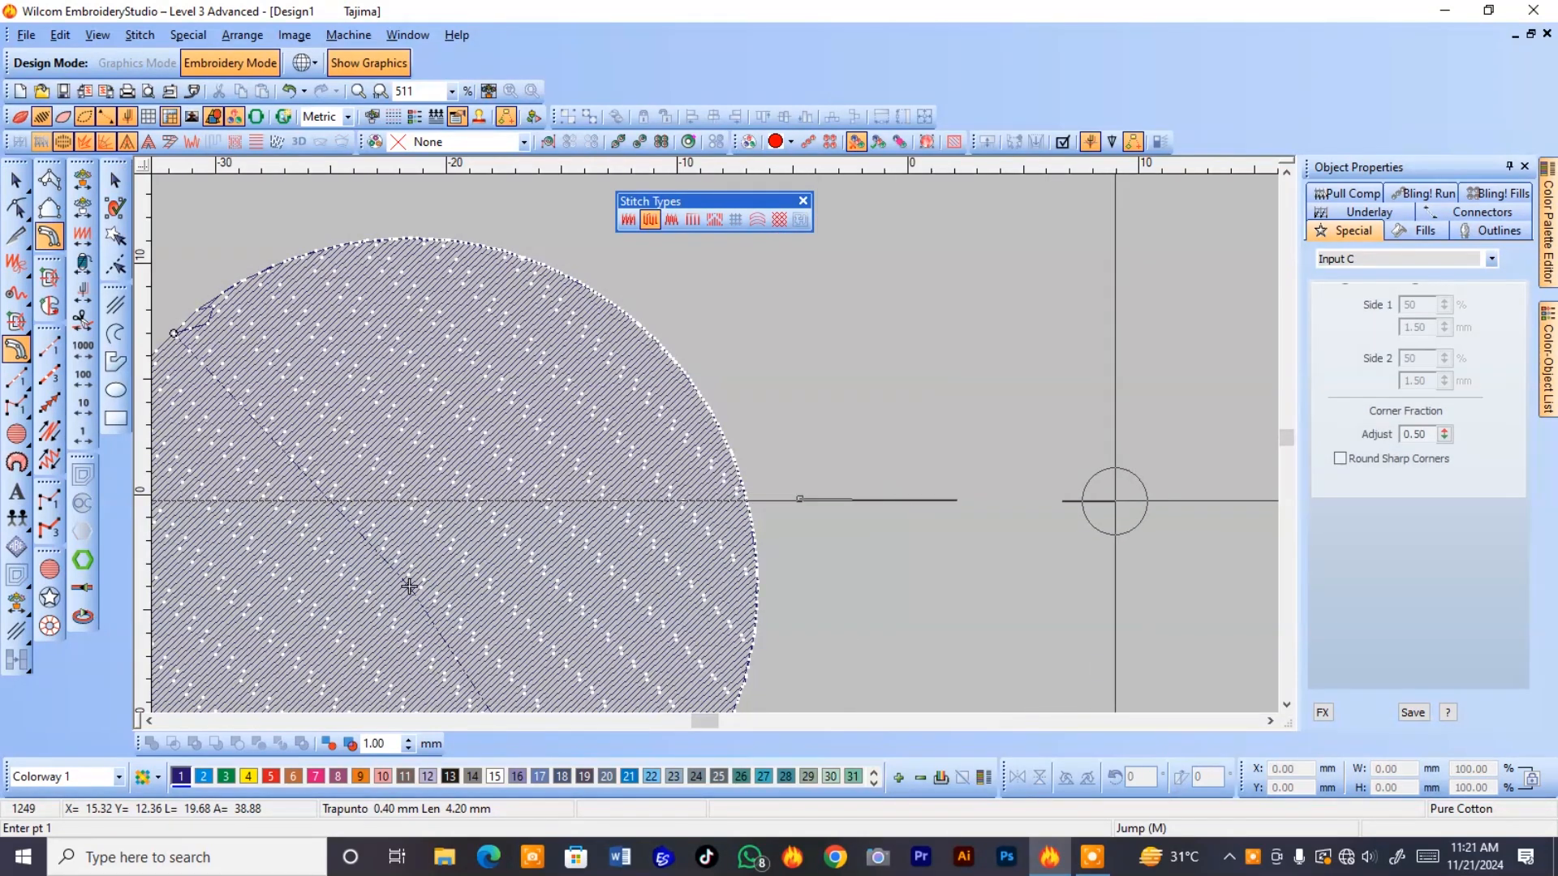
left_click(1156, 498)
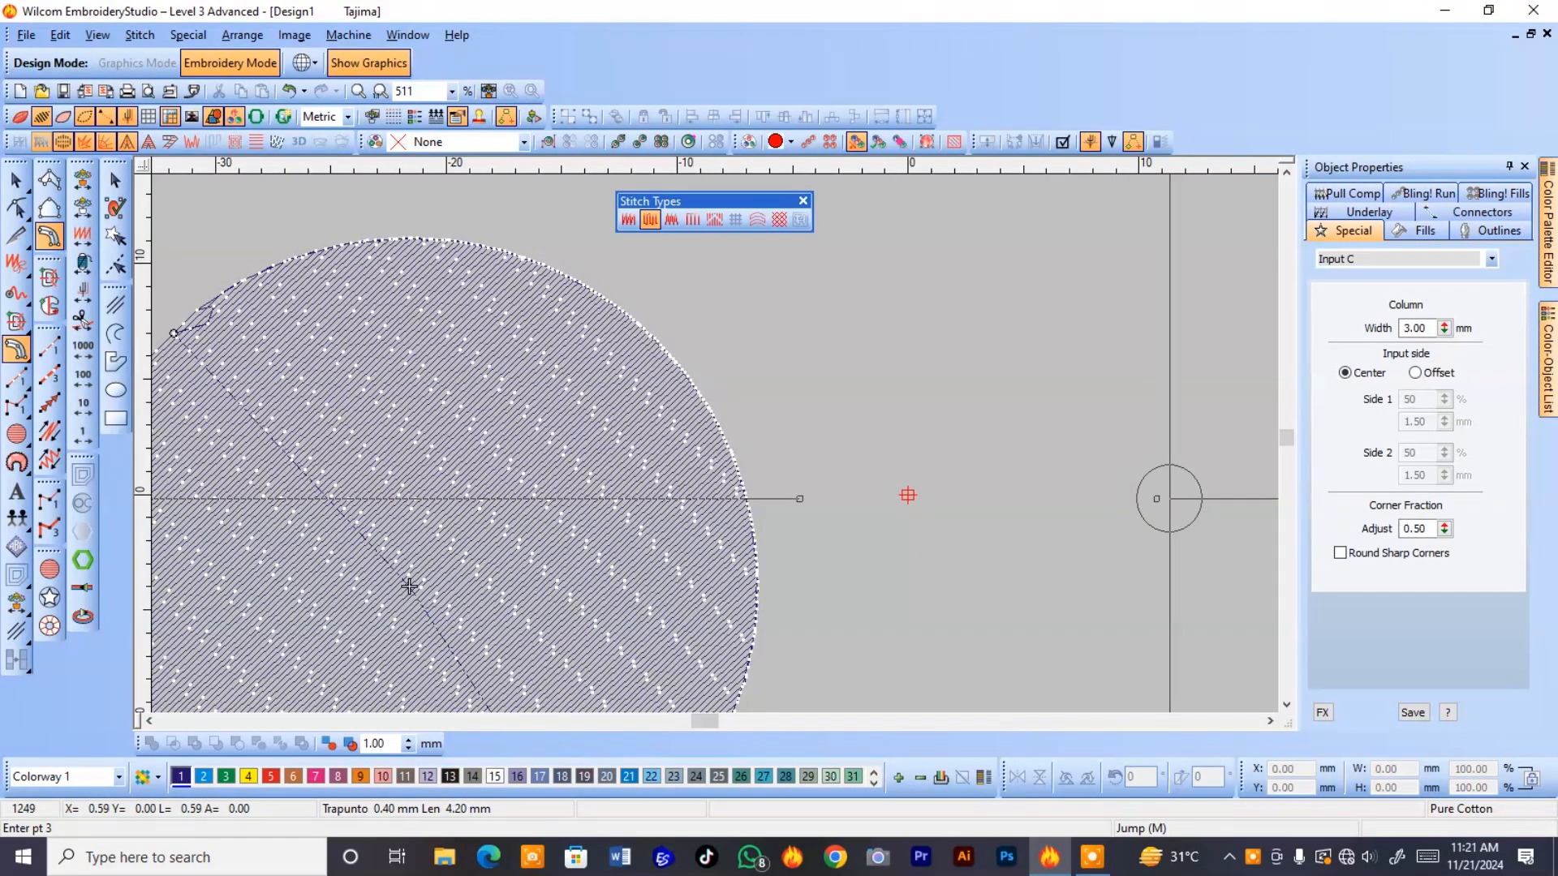
left_click(1153, 548)
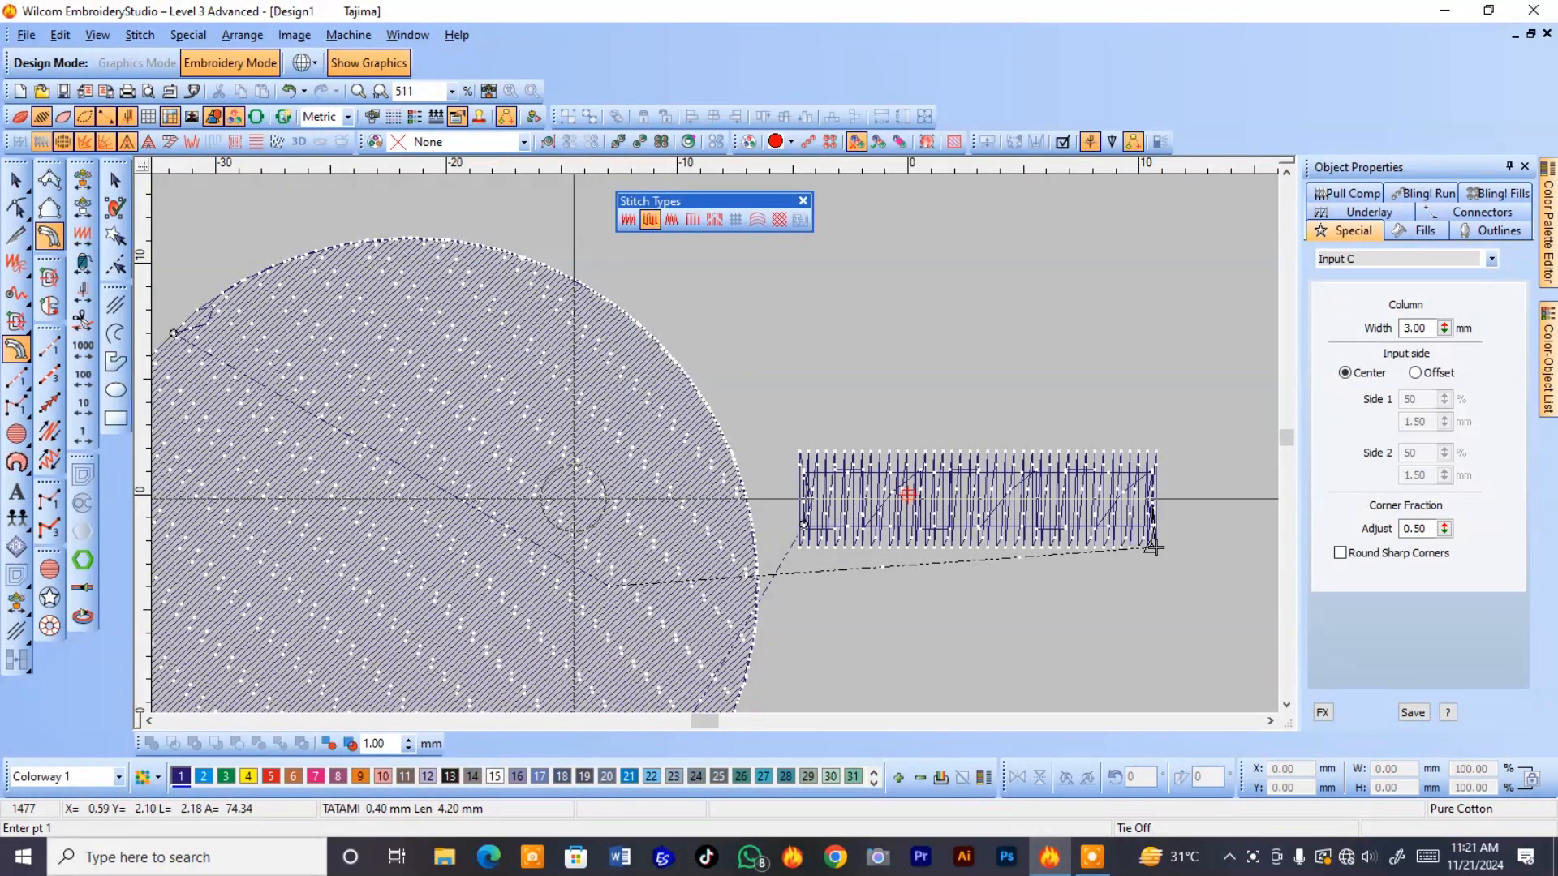
key("Escape")
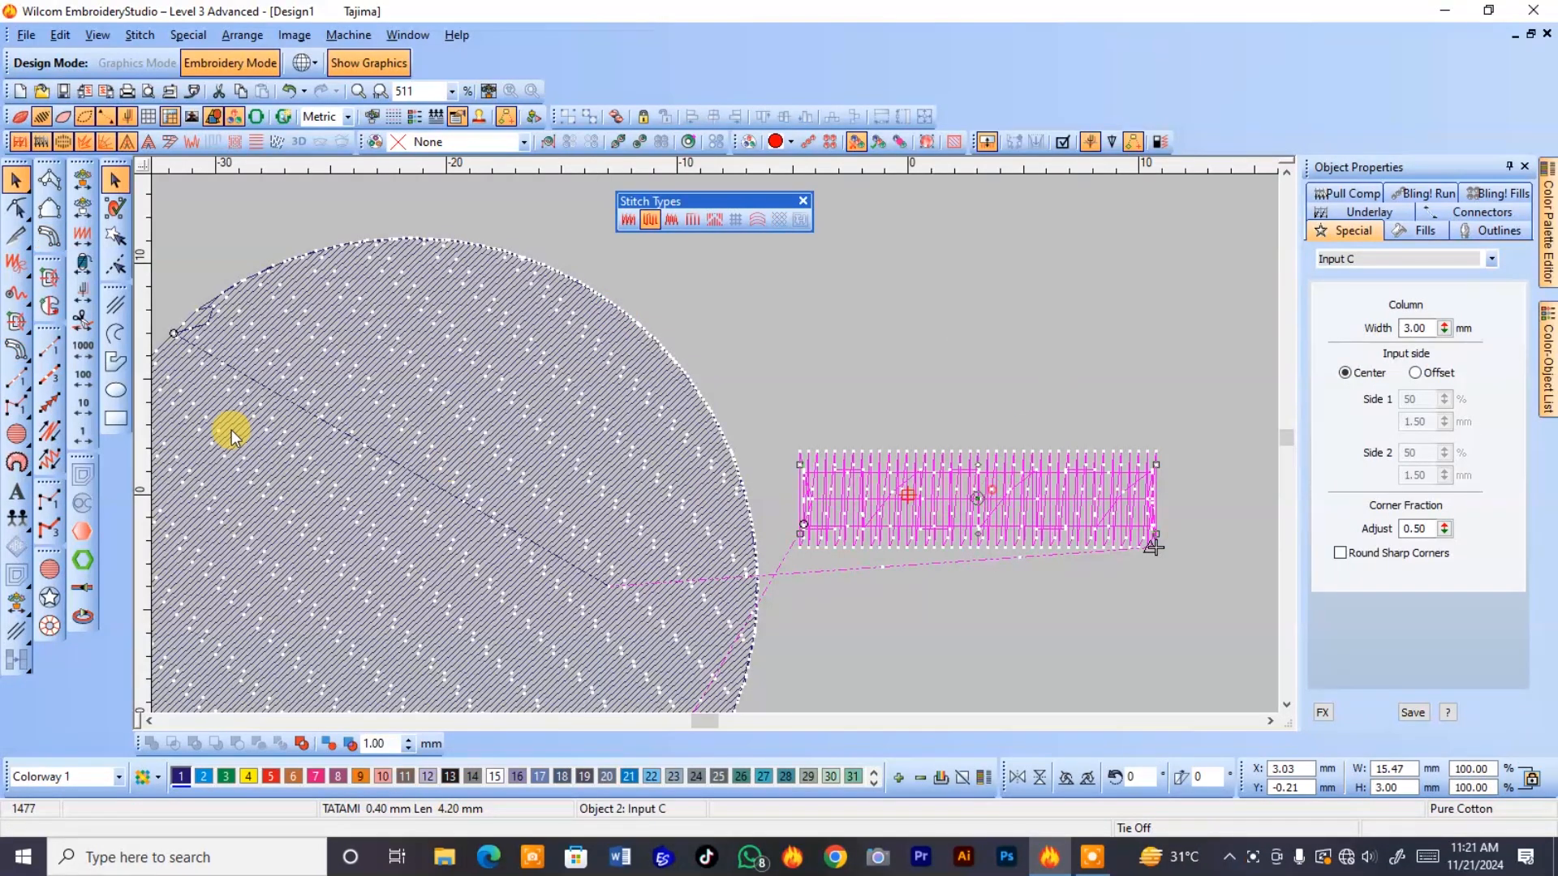
Turn off the underlay of the Input C column and examine its remaining fill stitches up close.
left_click(20, 144)
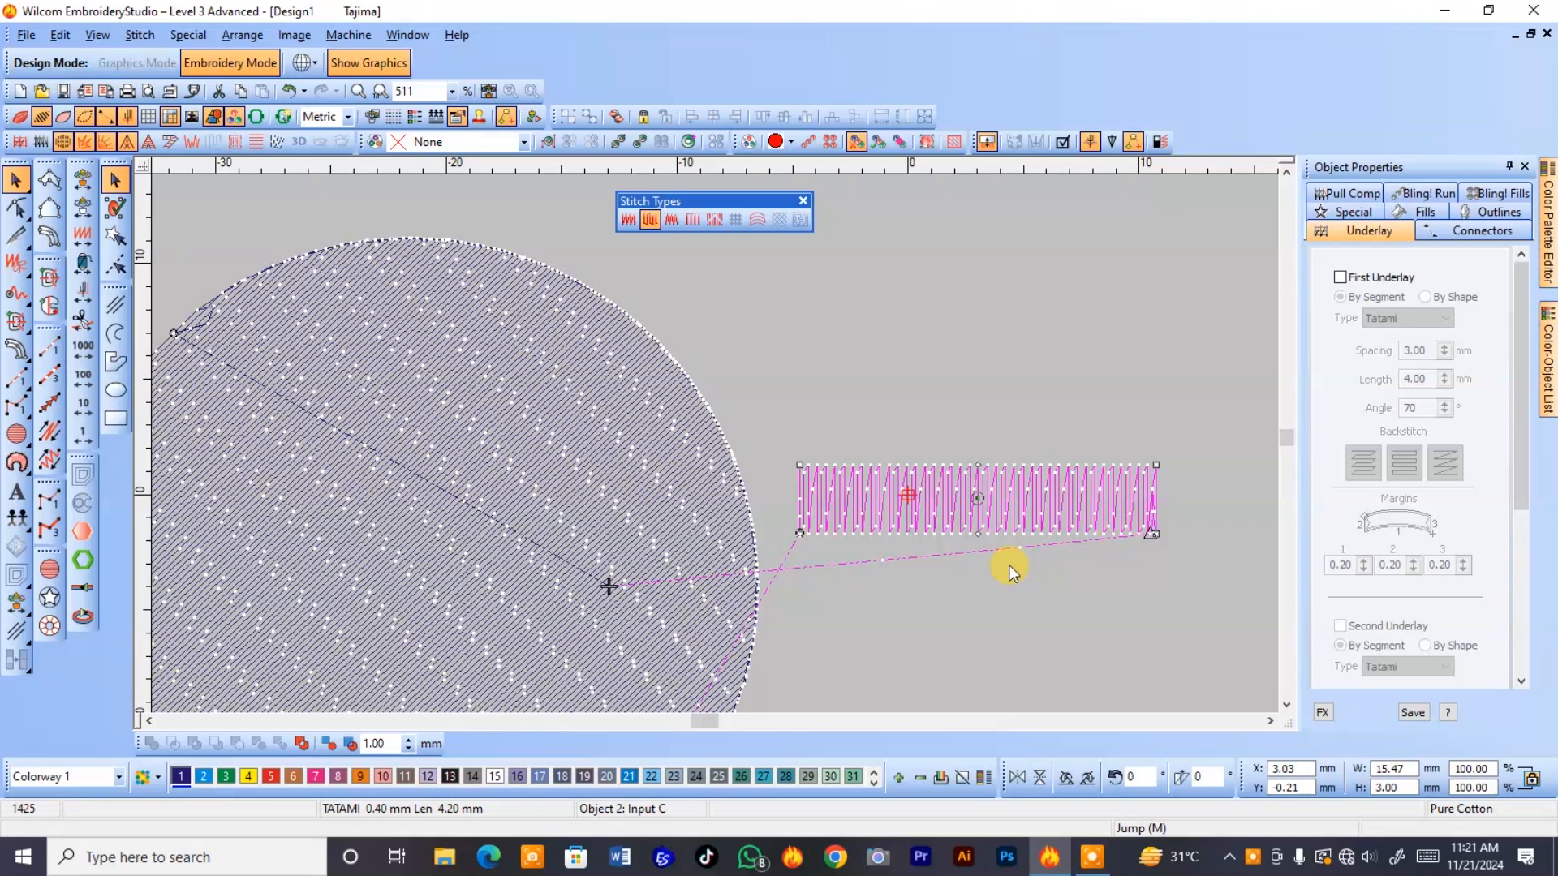
key("b")
left_click_drag(1161, 446, 1022, 569)
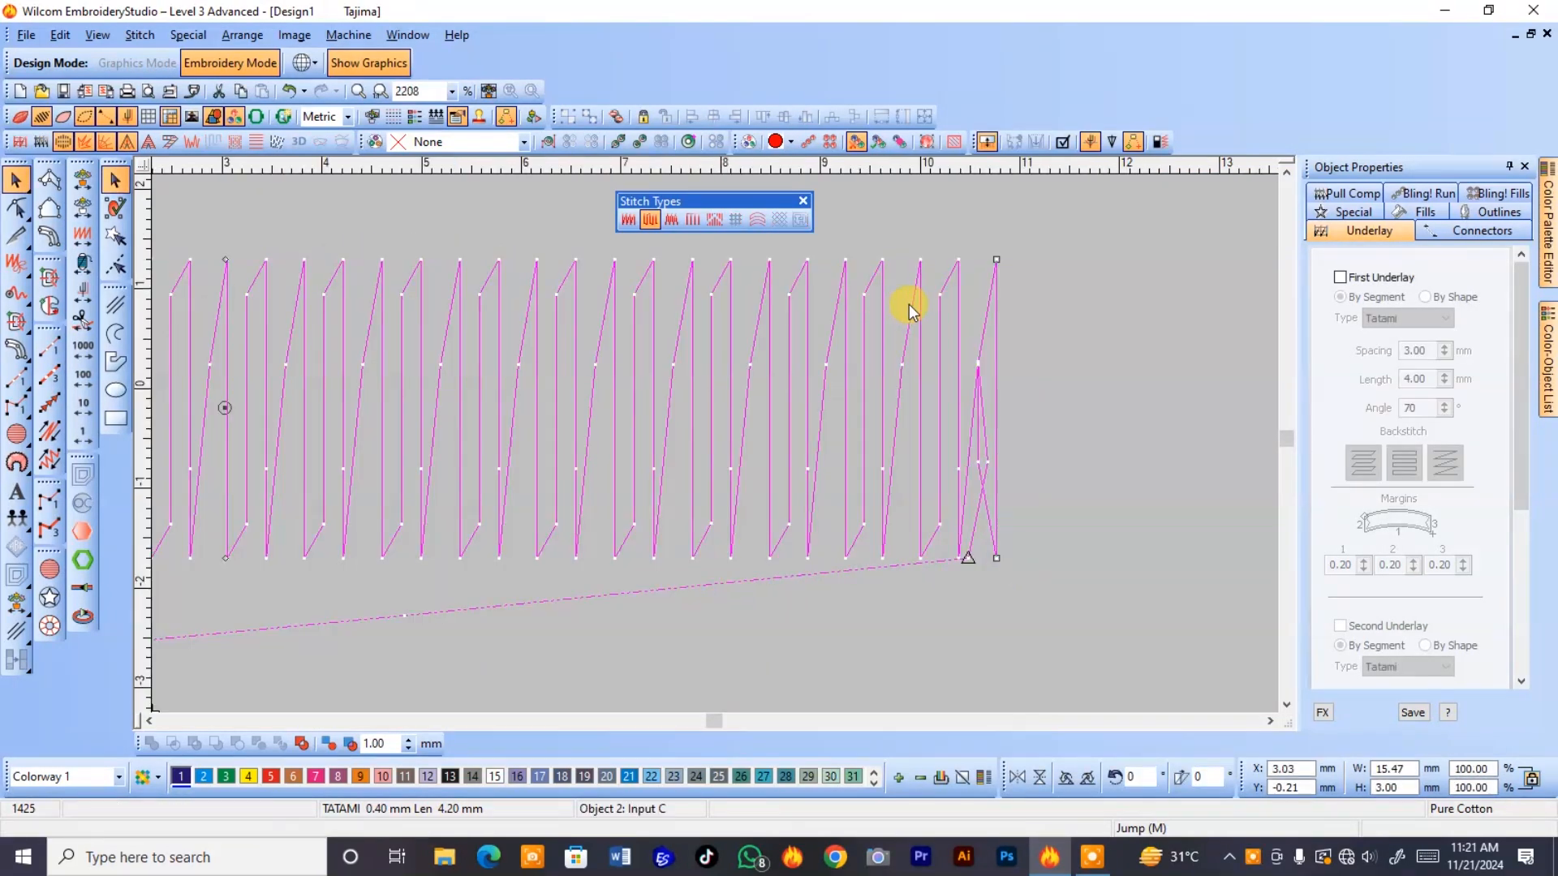
Move the Input C column about 1.3 mm to the right and 0.4 mm down.
key("t")
key("t")
left_click(377, 383)
left_click_drag(387, 386, 508, 420)
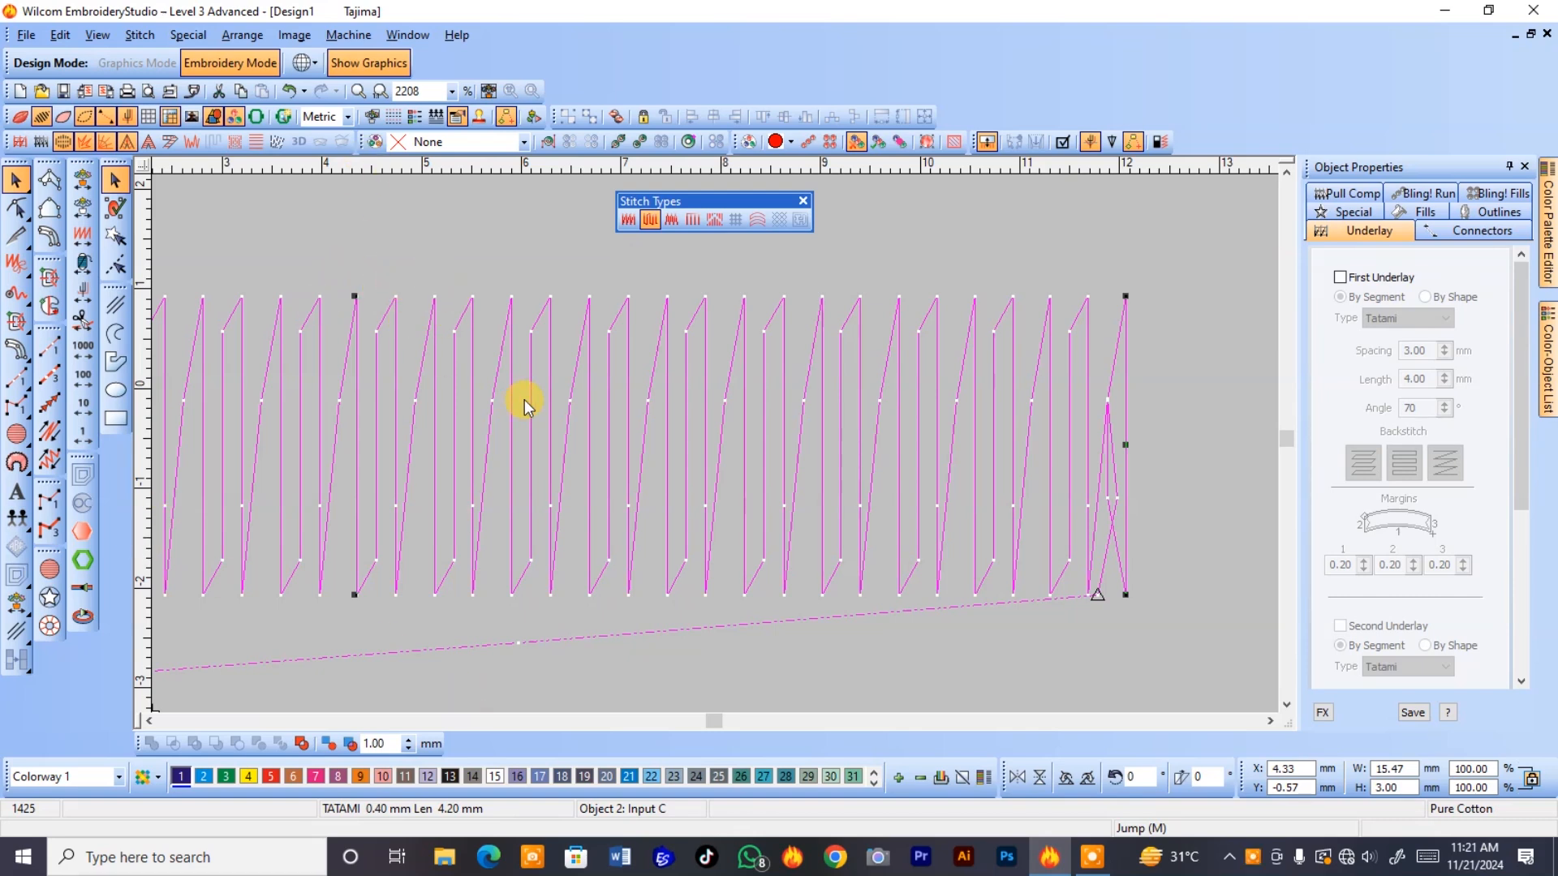
left_click(516, 418)
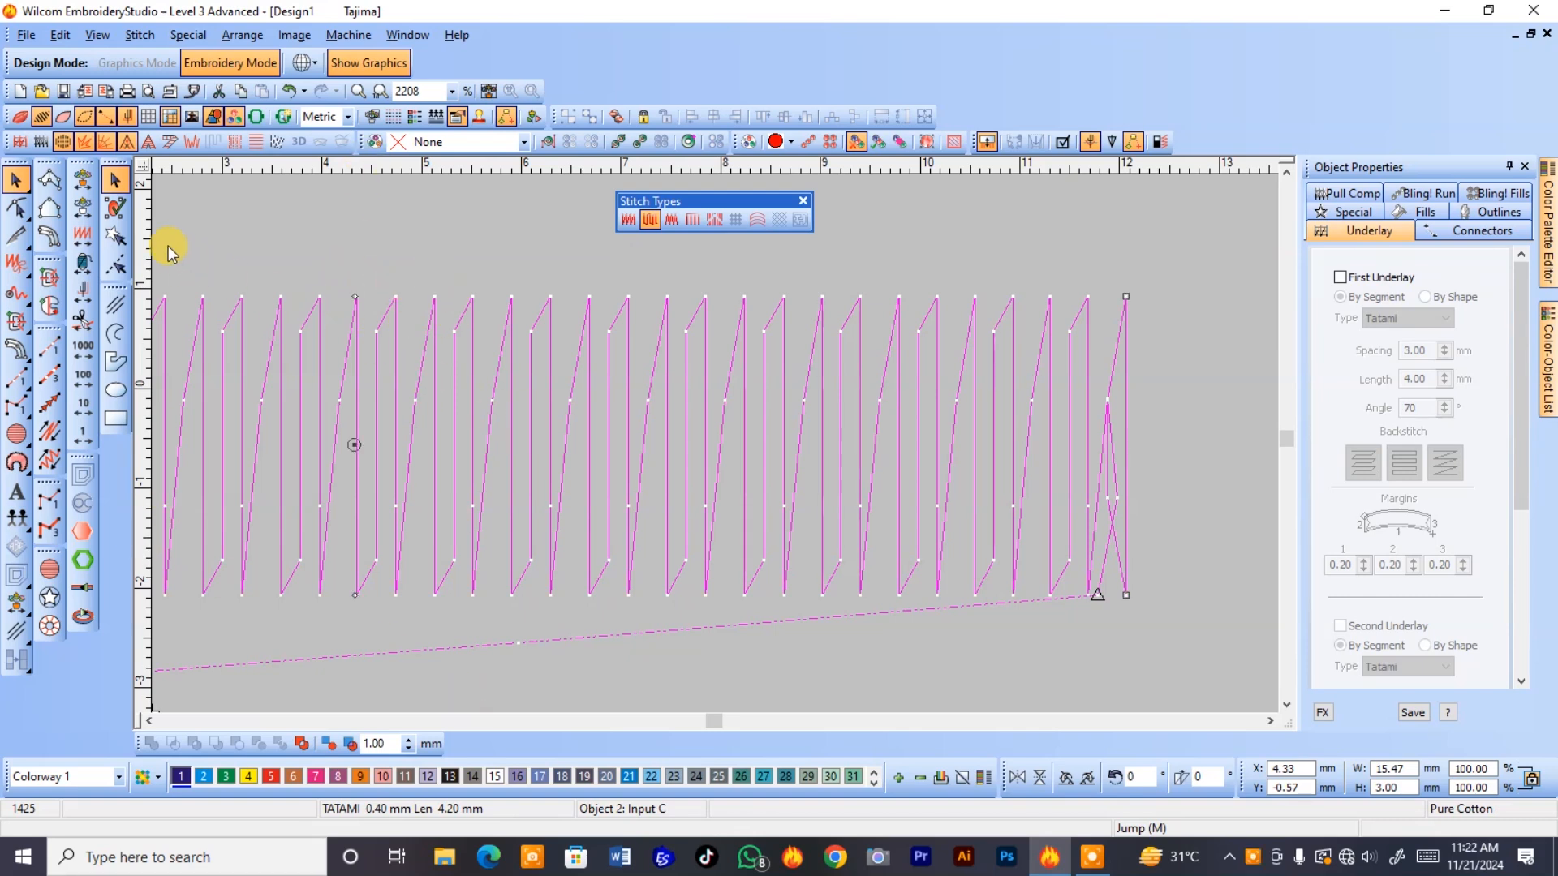